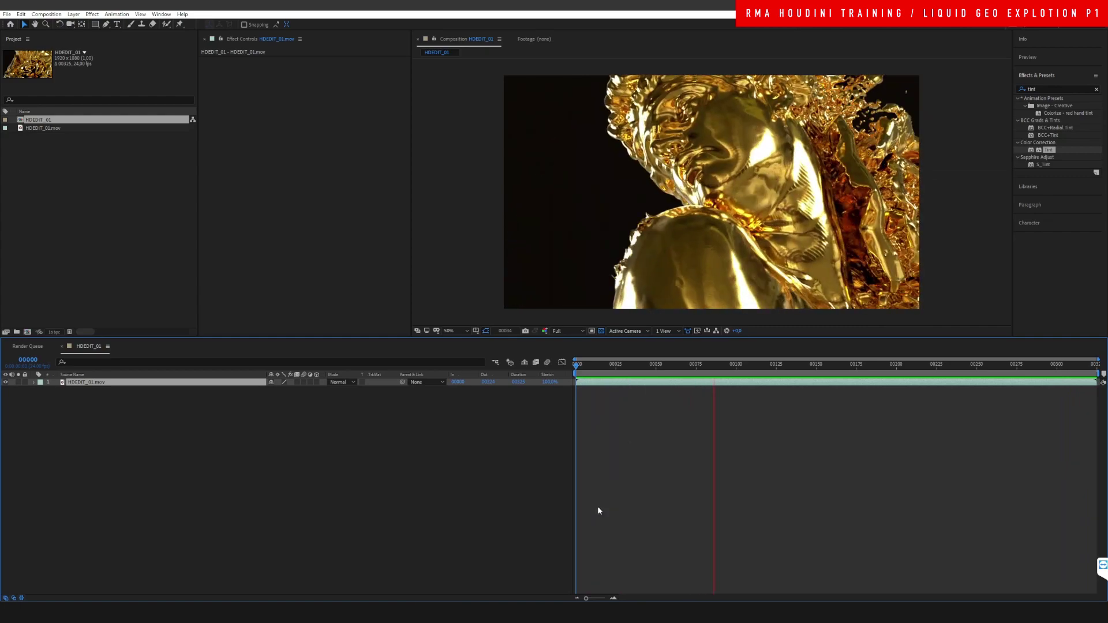
- Scrub the HDEDIT_01 composition to frame 00296 to preview the finished gold liquid explosion
left_click(713, 366)
left_click_drag(713, 369, 1051, 372)
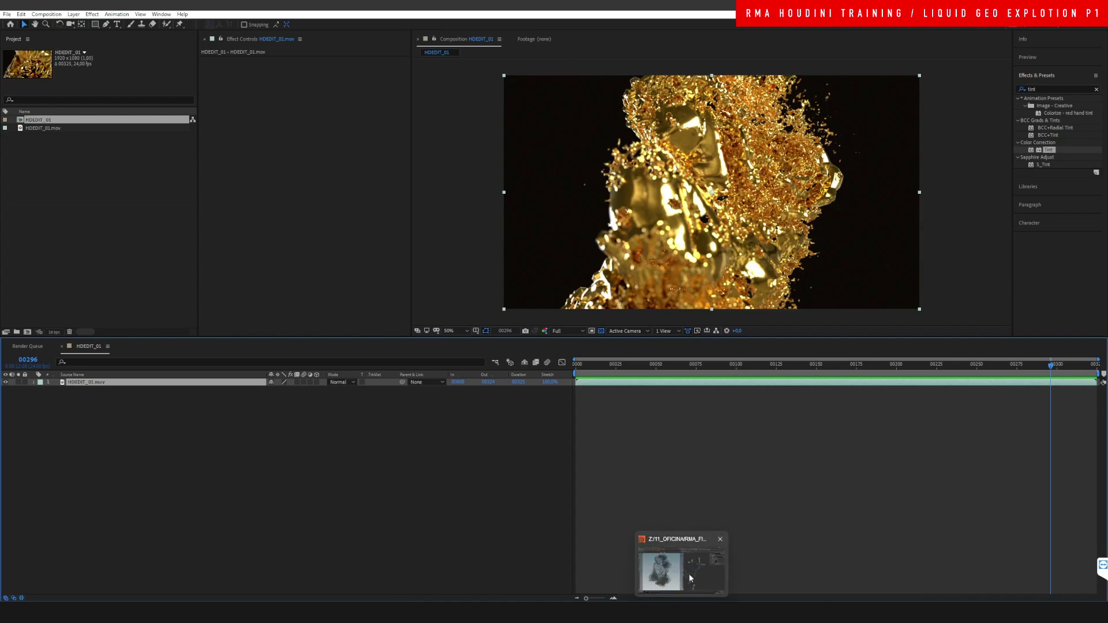
- Switch to Houdini, enlarge the node network area and display the file1 node that loads the watts-clytie-decimated sculpture
left_click(684, 568)
middle_click_drag(673, 237, 673, 269)
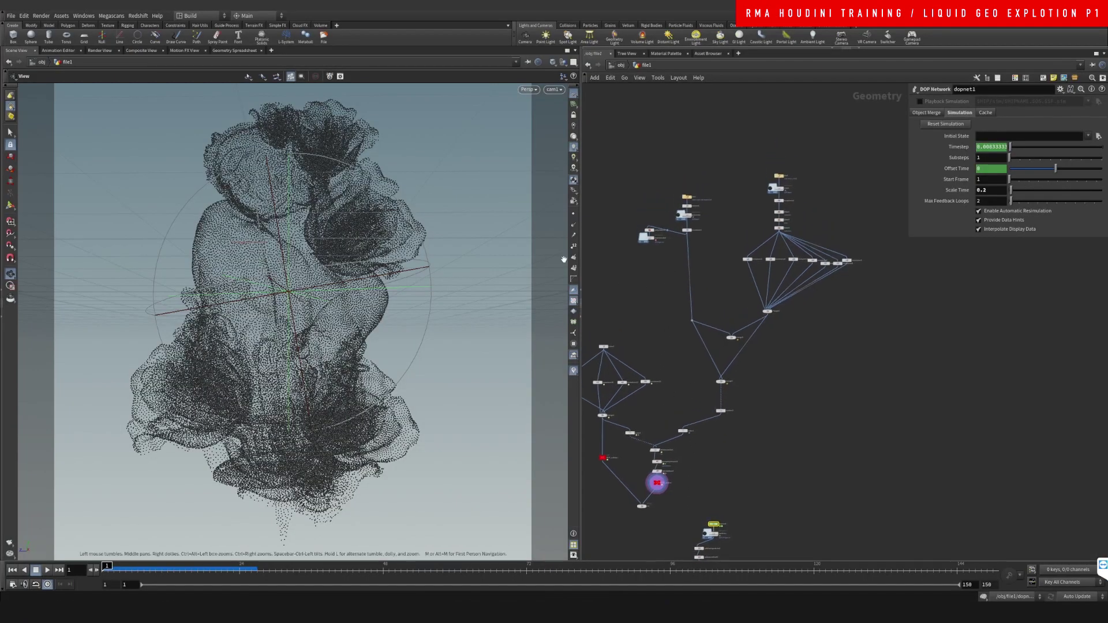
left_click_drag(581, 238, 462, 237)
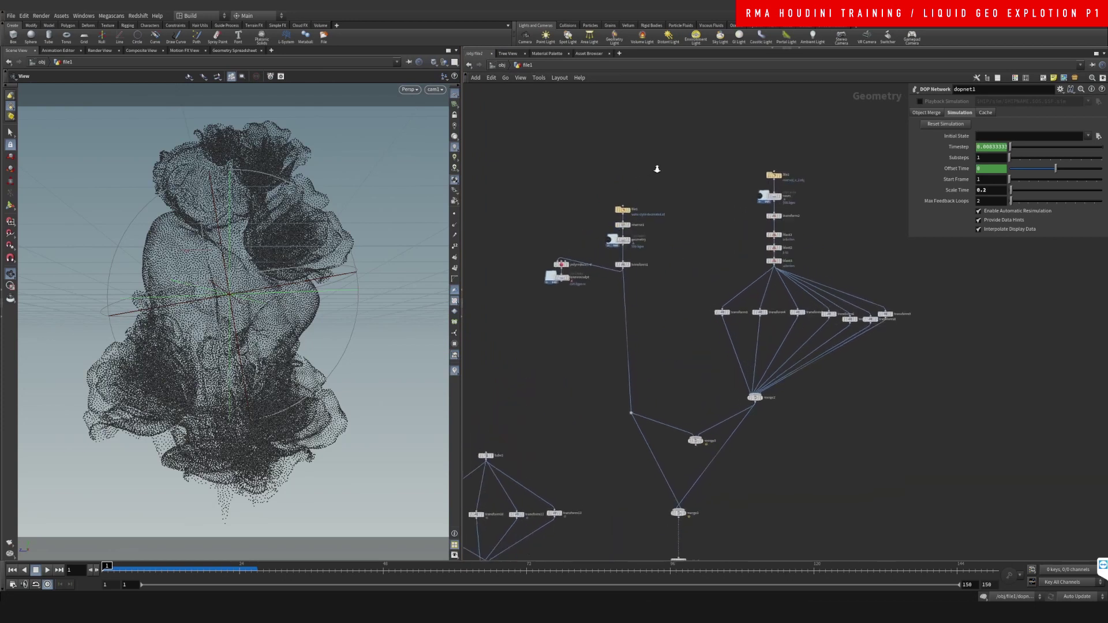
scroll(647, 176, "up", 5)
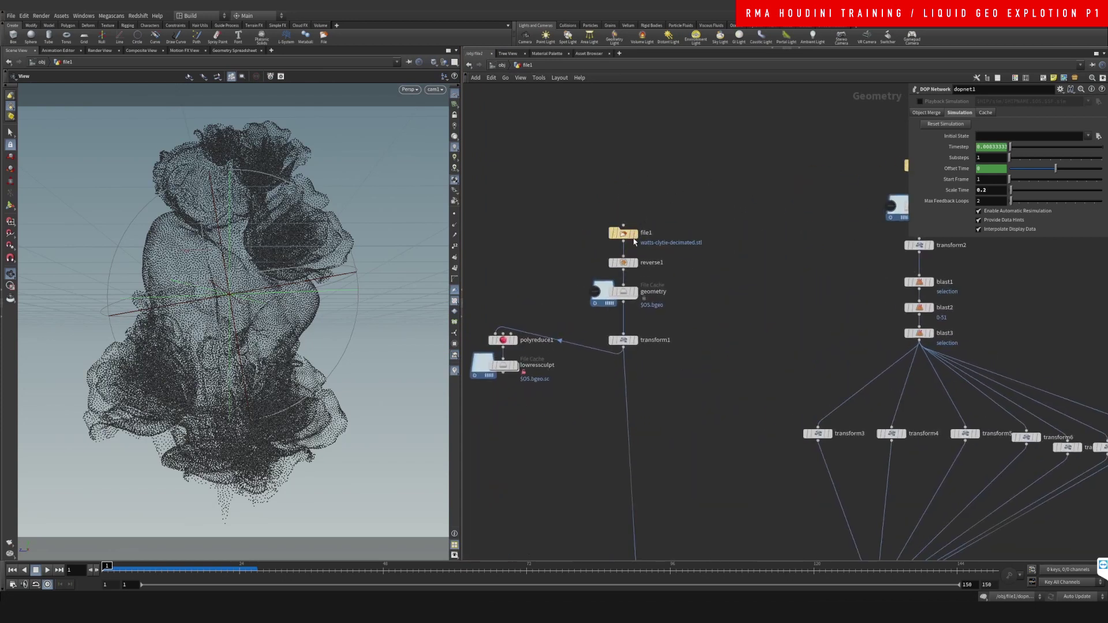
mouse_move(635, 237)
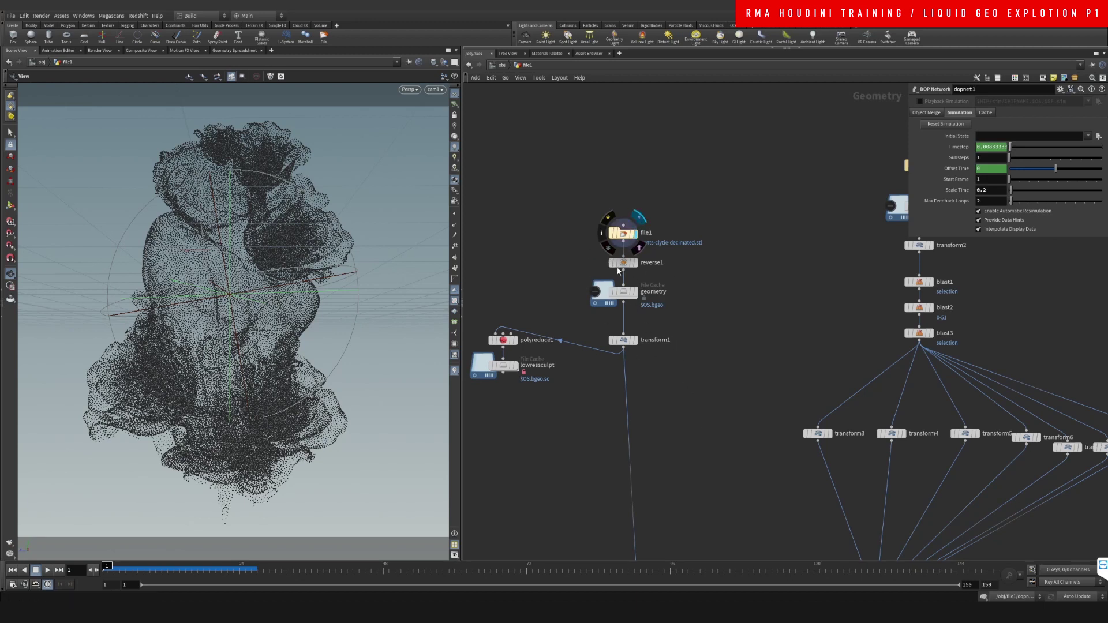
left_click(635, 233)
left_click(623, 235)
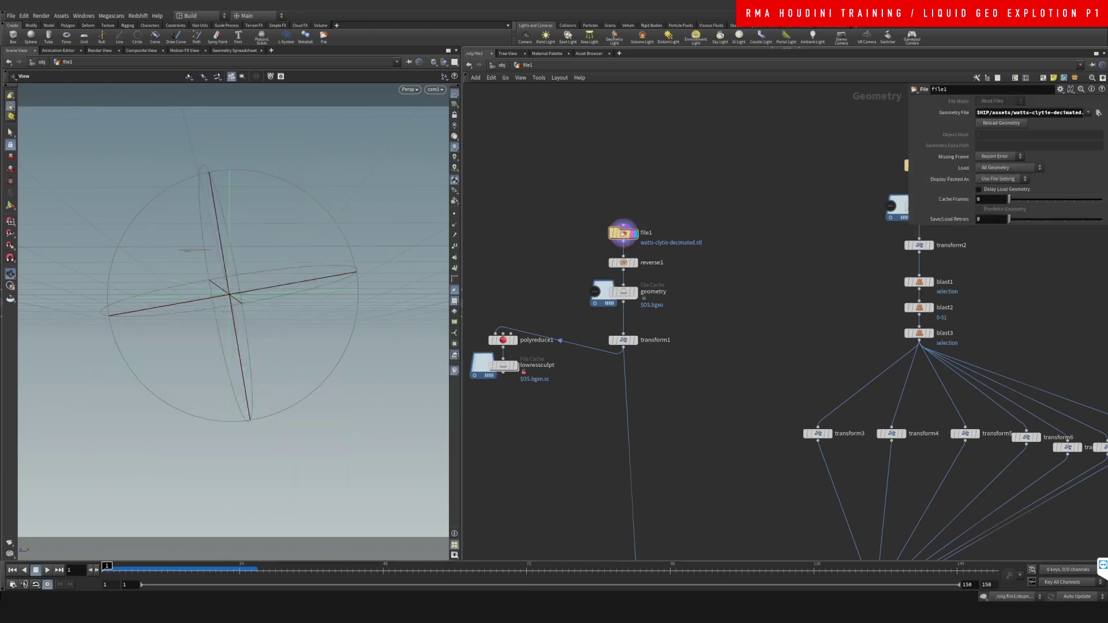
- Switch to Chrome, search for "scan the world" and open the Scan The World site on MyMiniFactory
mouse_move(565, 613)
left_click(565, 613)
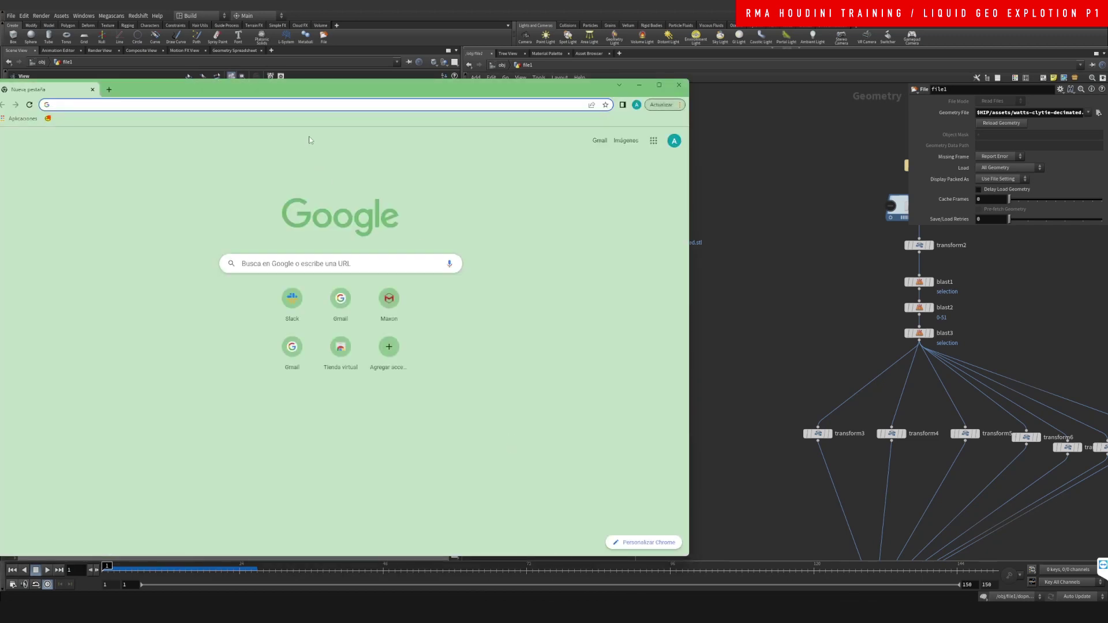
type("scan the world")
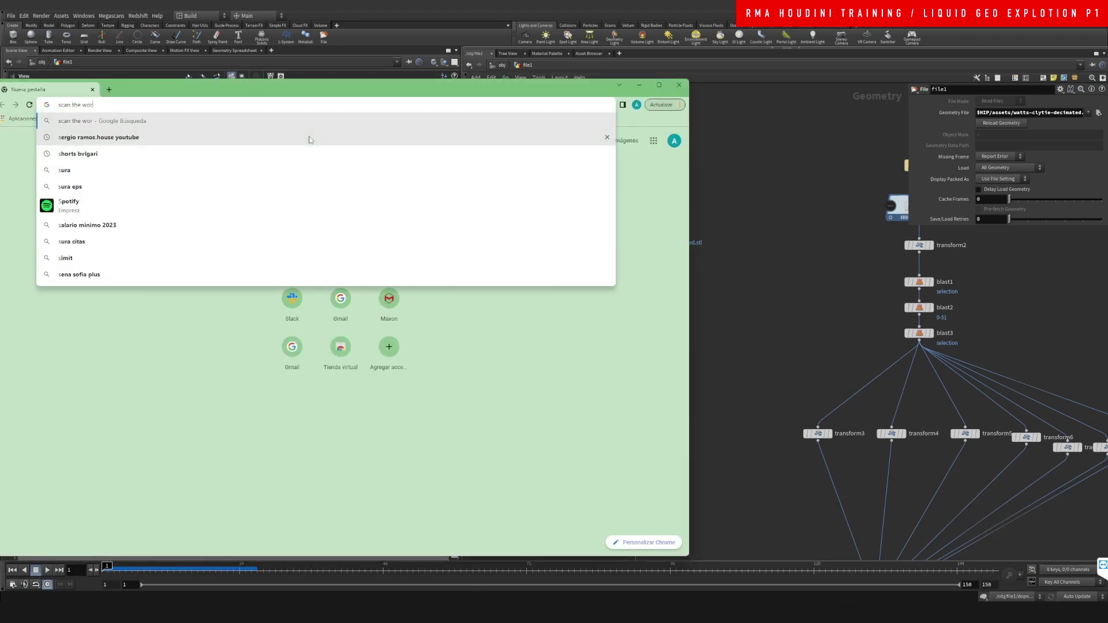
key("Return")
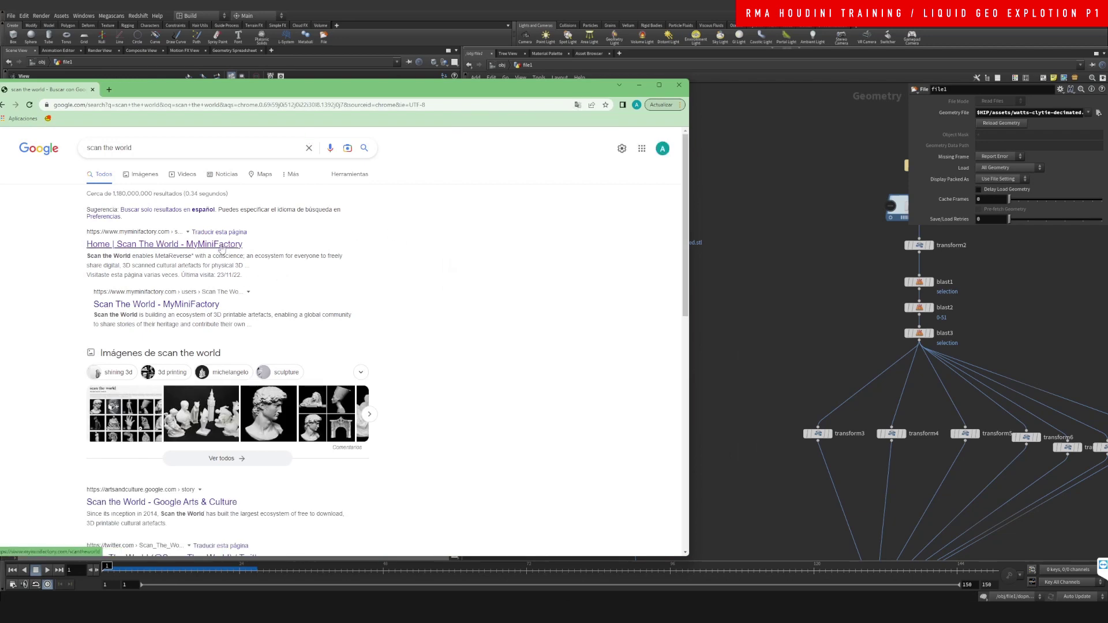
left_click(222, 243)
left_click_drag(432, 87, 510, 70)
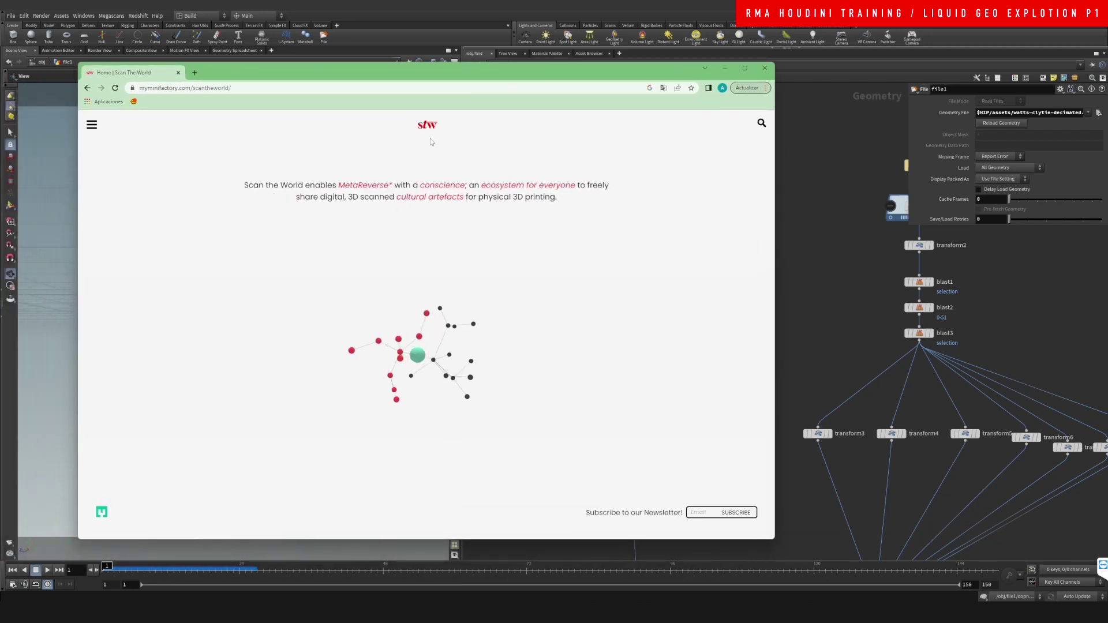
- Browse the site's full collection of scanned models and return to Houdini
left_click(91, 124)
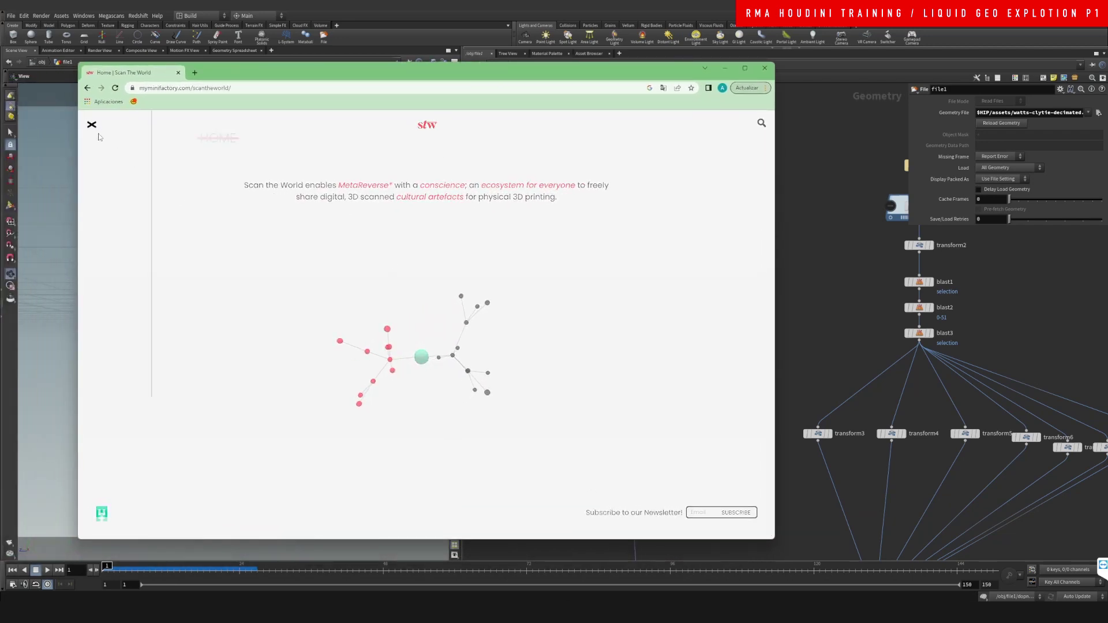
left_click(225, 236)
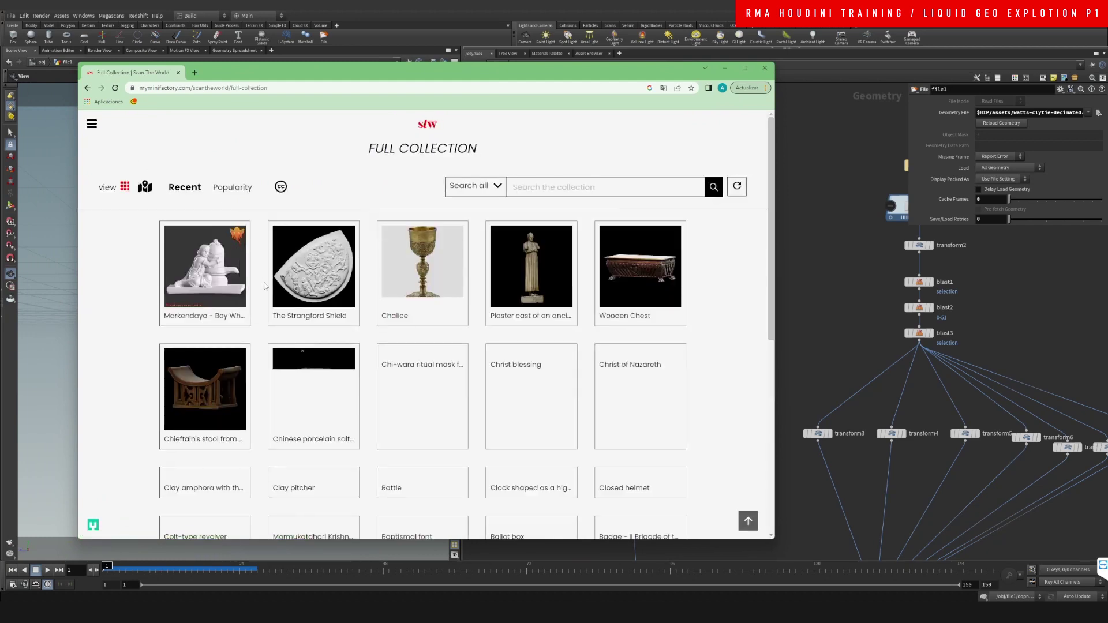
scroll(729, 300, "down", 2)
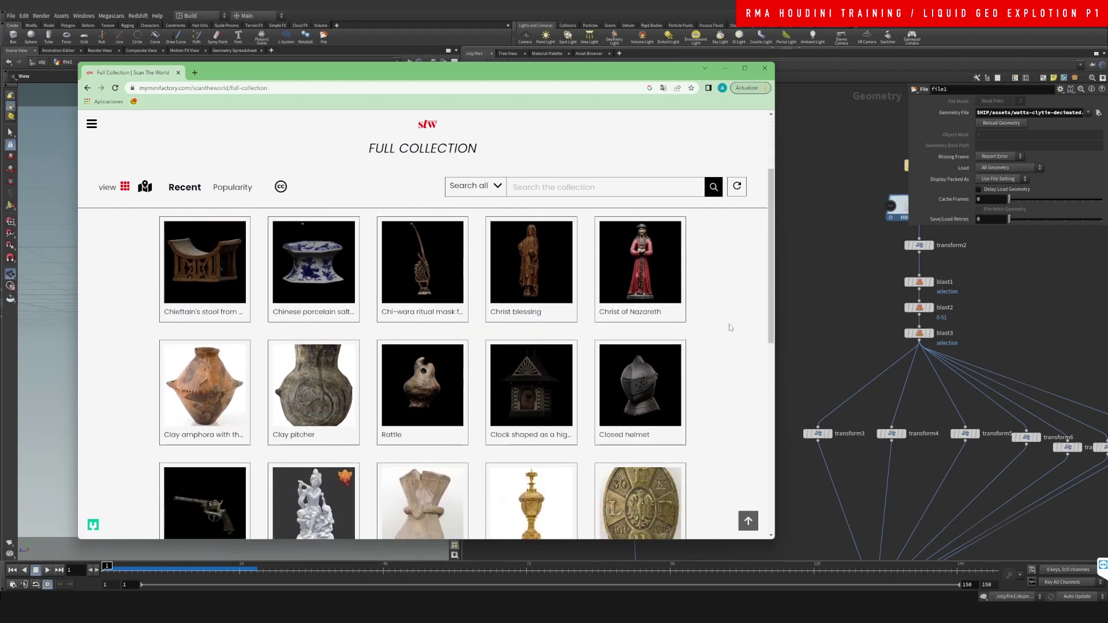
scroll(736, 273, "down", 5)
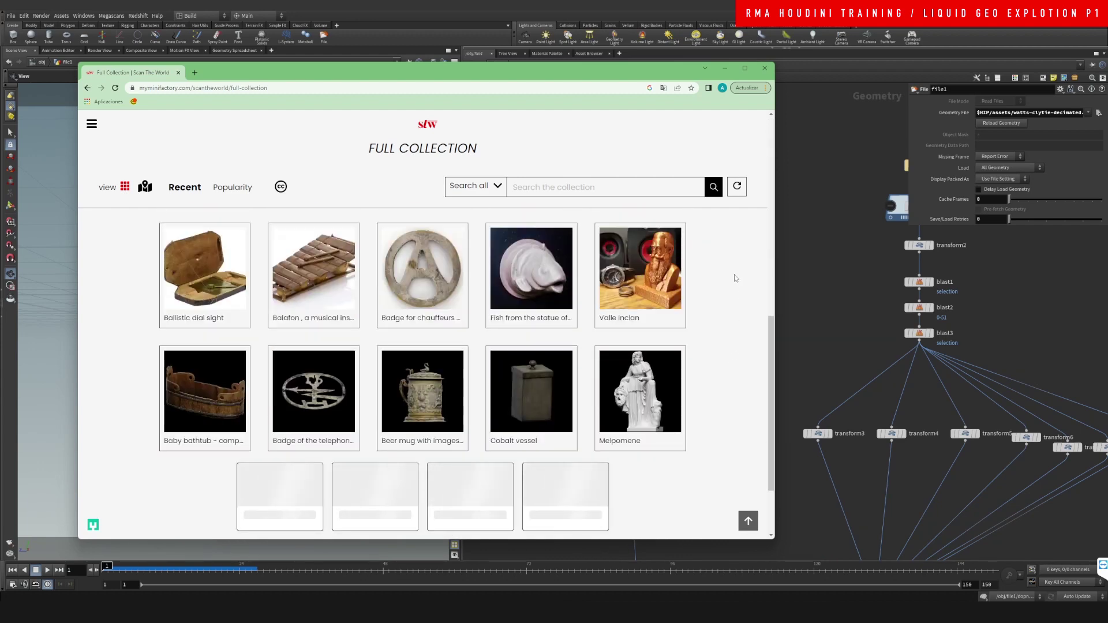
left_click(859, 281)
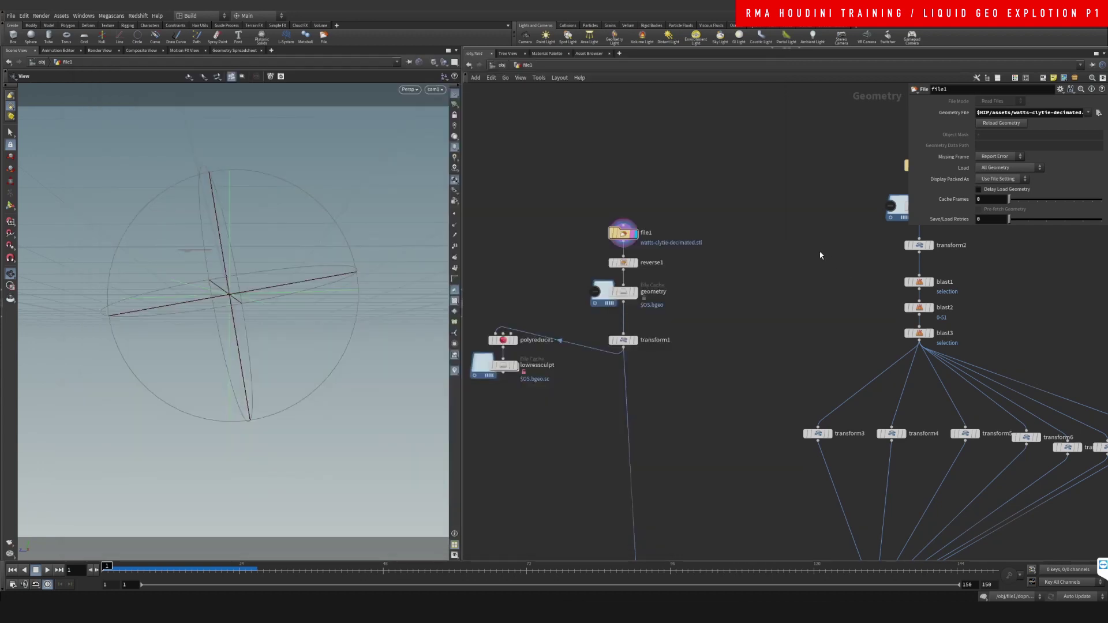
- Frame the imported file1 sculpture in the viewport and examine its orientation and surface
mouse_move(638, 271)
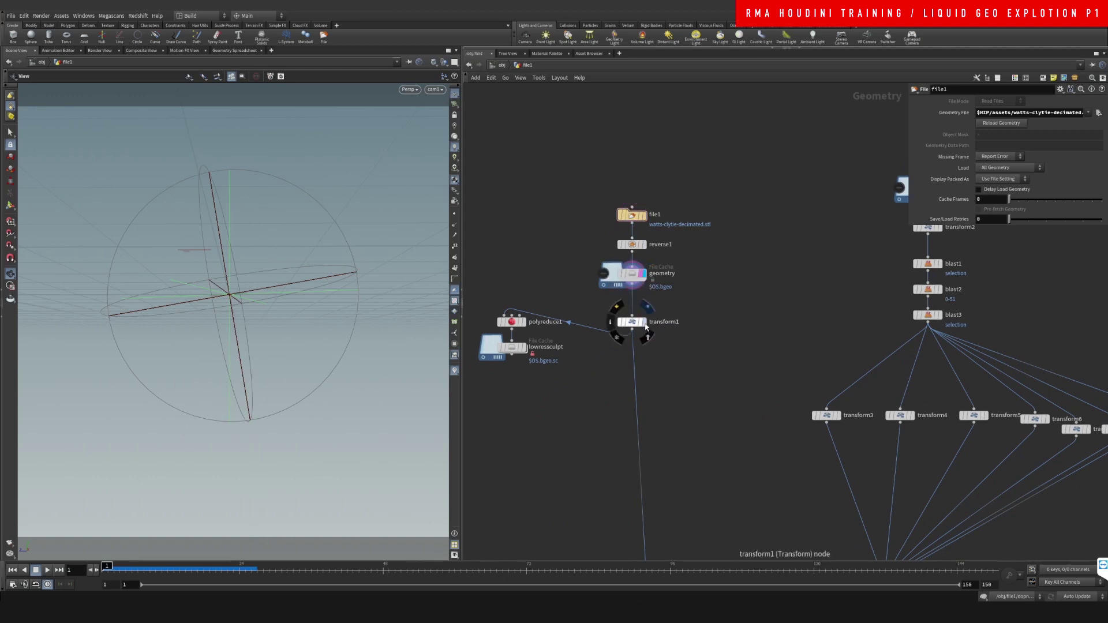
mouse_move(646, 216)
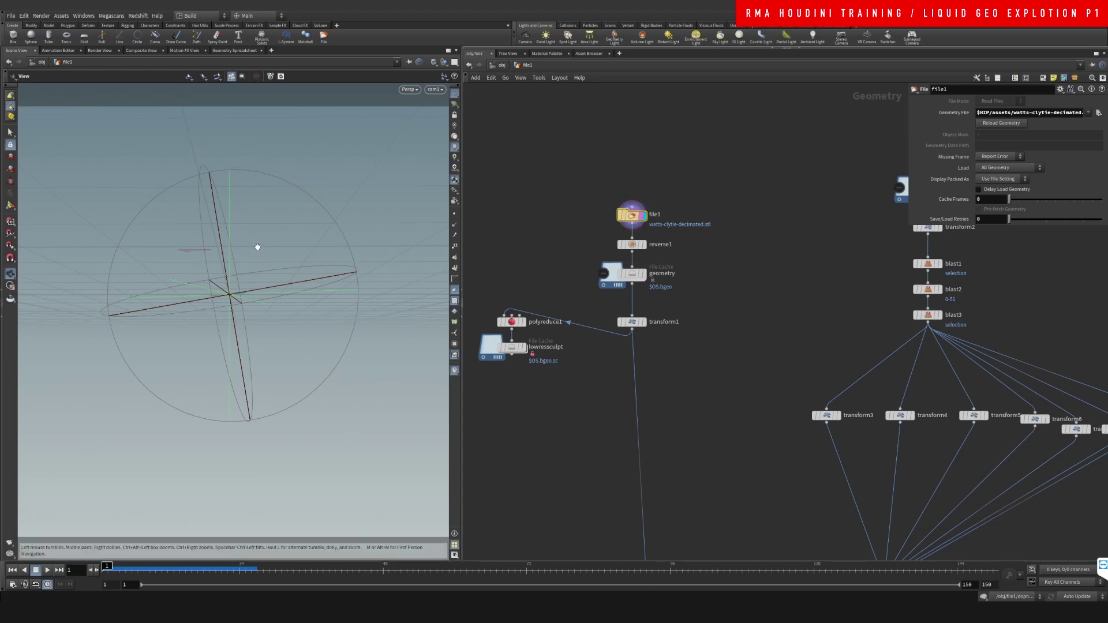
key("f")
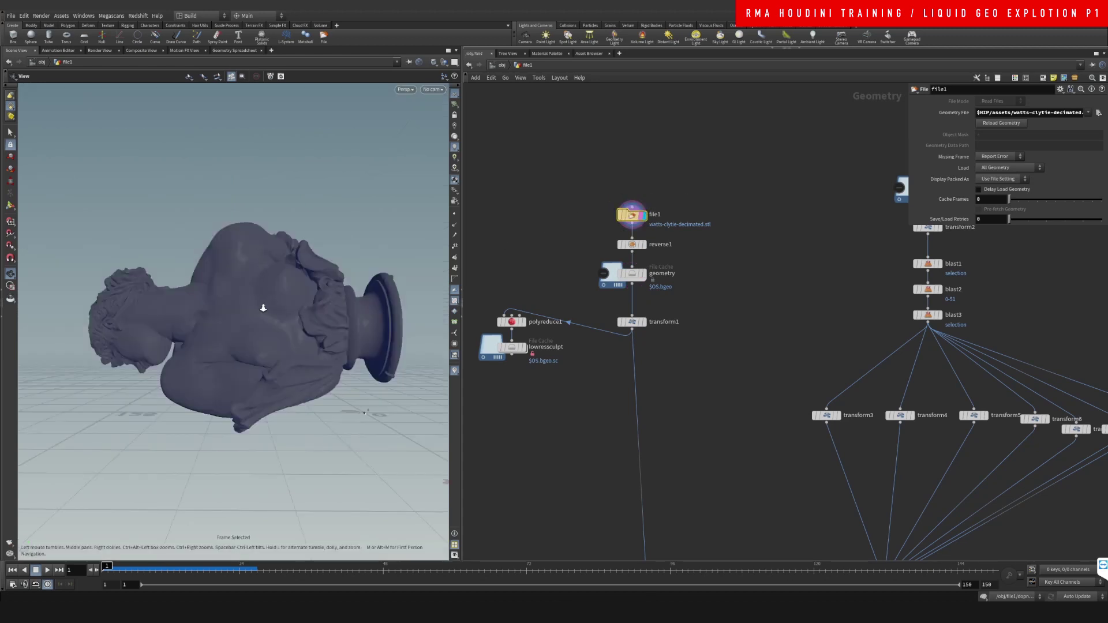
scroll(263, 307, "down", 5)
middle_click_drag(259, 334, 223, 321)
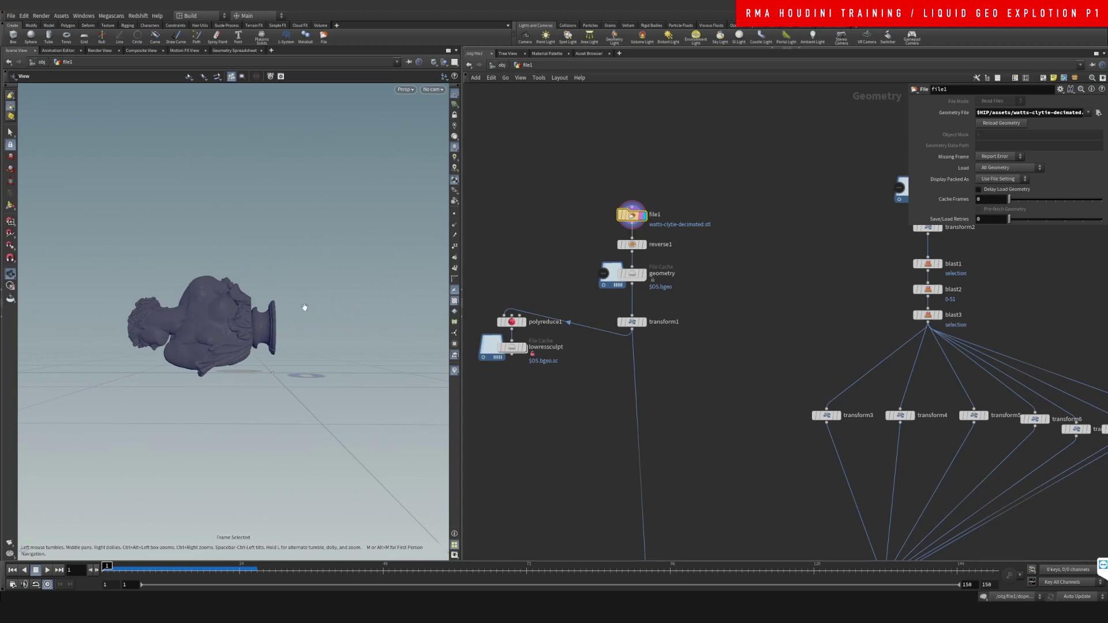
scroll(294, 307, "up", 3)
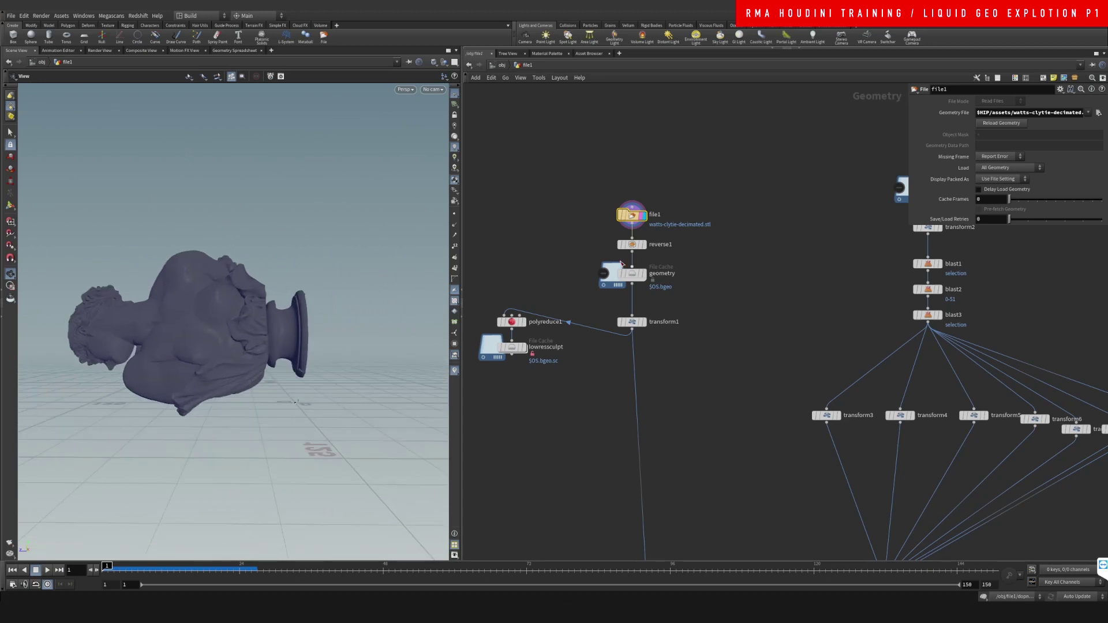
- Display the result of reverse1, followed by the geometry file cache, and show that cache node's parameters
left_click(643, 245)
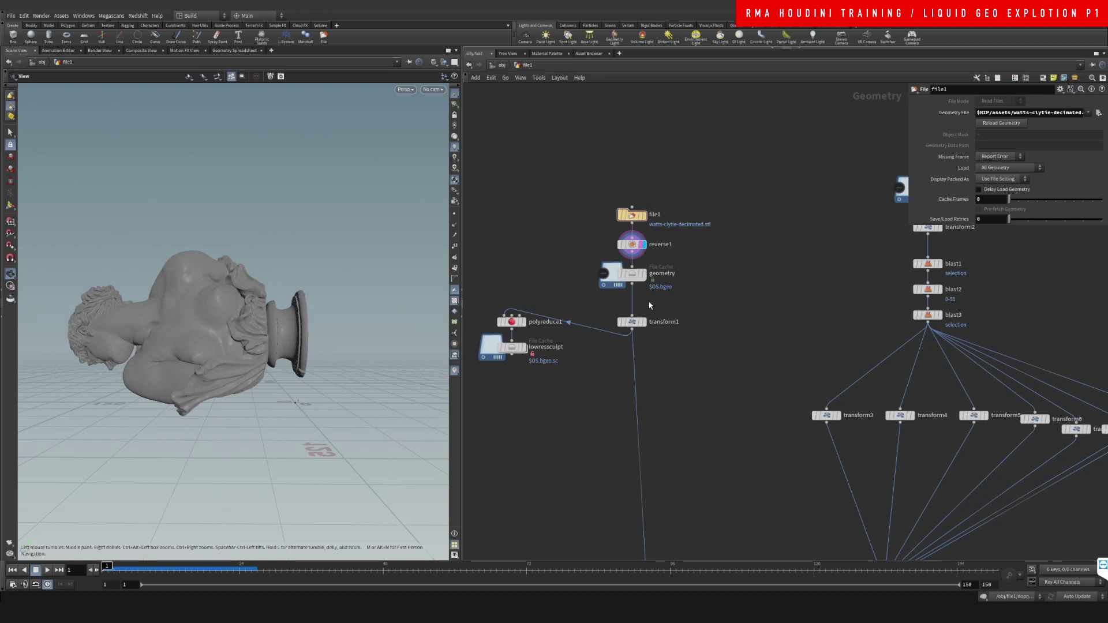
left_click(643, 274)
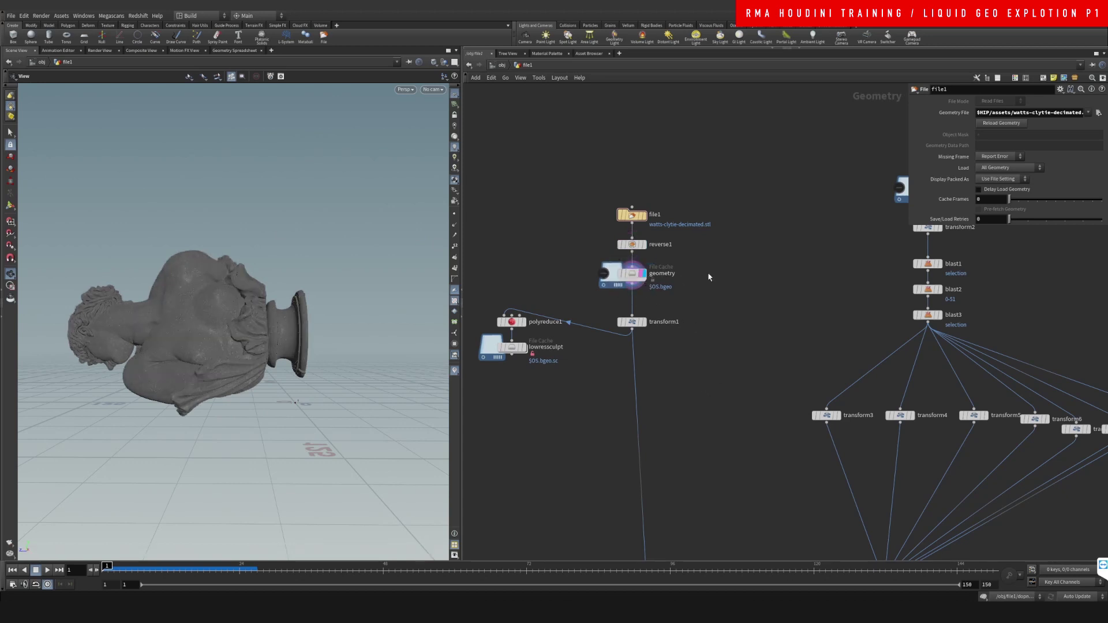
left_click(632, 274)
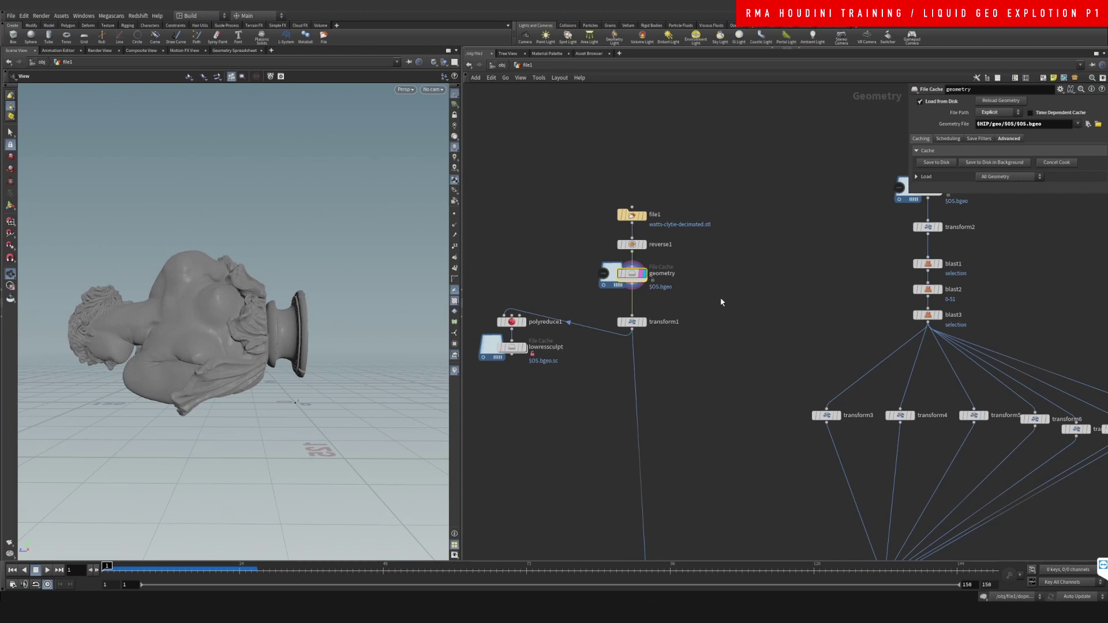
- Add a File Cache node beside the geometry node and widen the parameter area
middle_click_drag(721, 302, 685, 287)
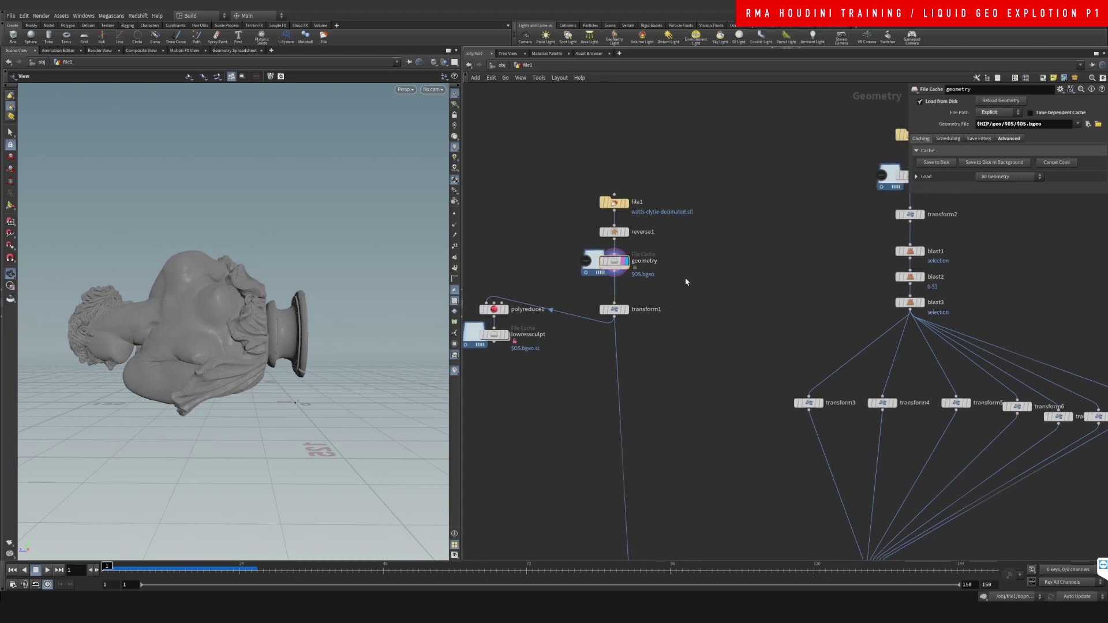
key("Tab")
type("filecache")
key("Return")
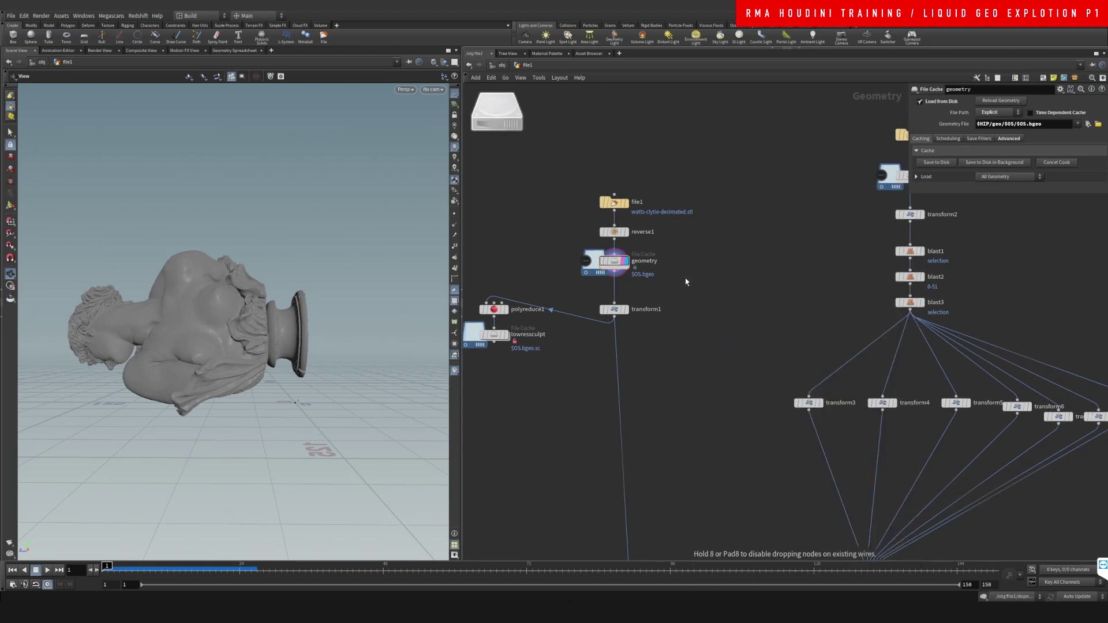
left_click(685, 277)
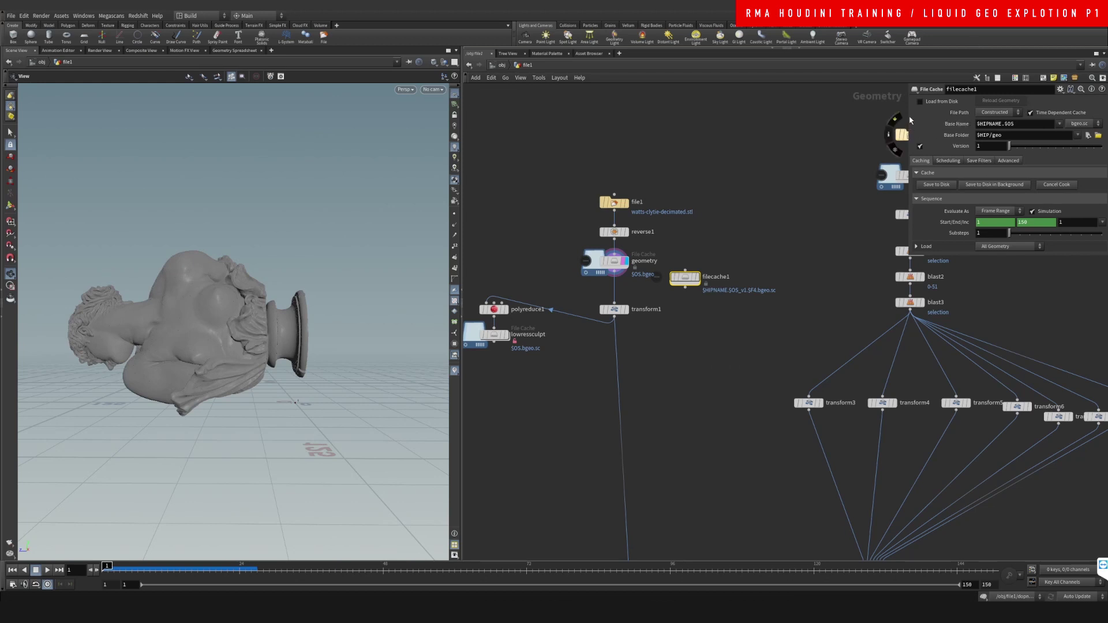
left_click_drag(907, 118, 763, 119)
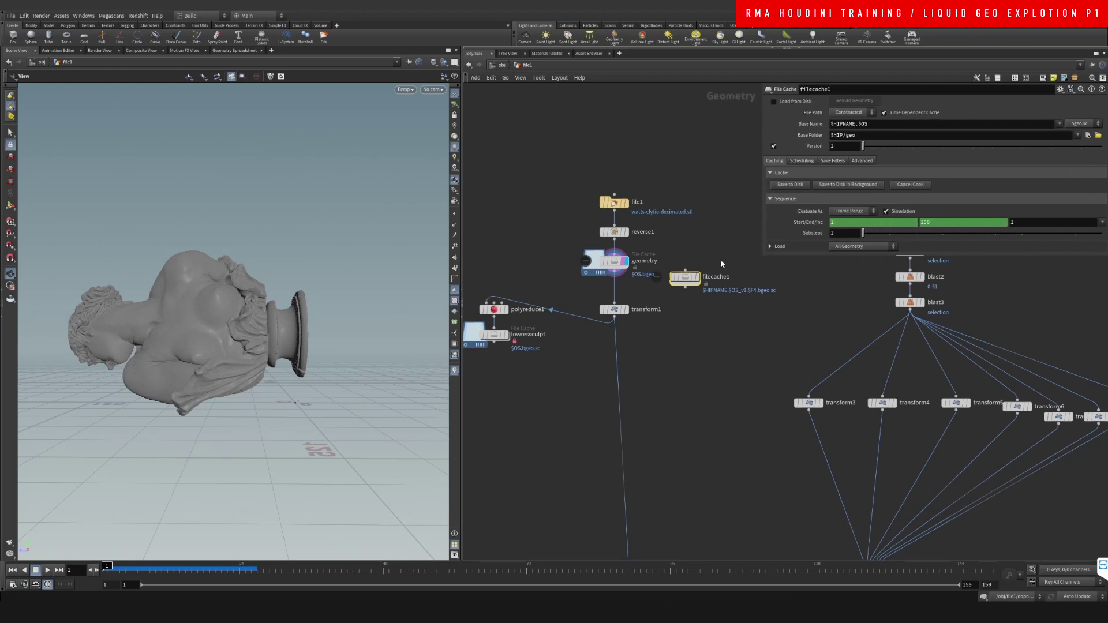
- Turn off Time Dependent Cache on filecache1, set File Path to Explicit and Geometry File to $HIP/geo/$OS/$OS.bgeo.sc
left_click(907, 113)
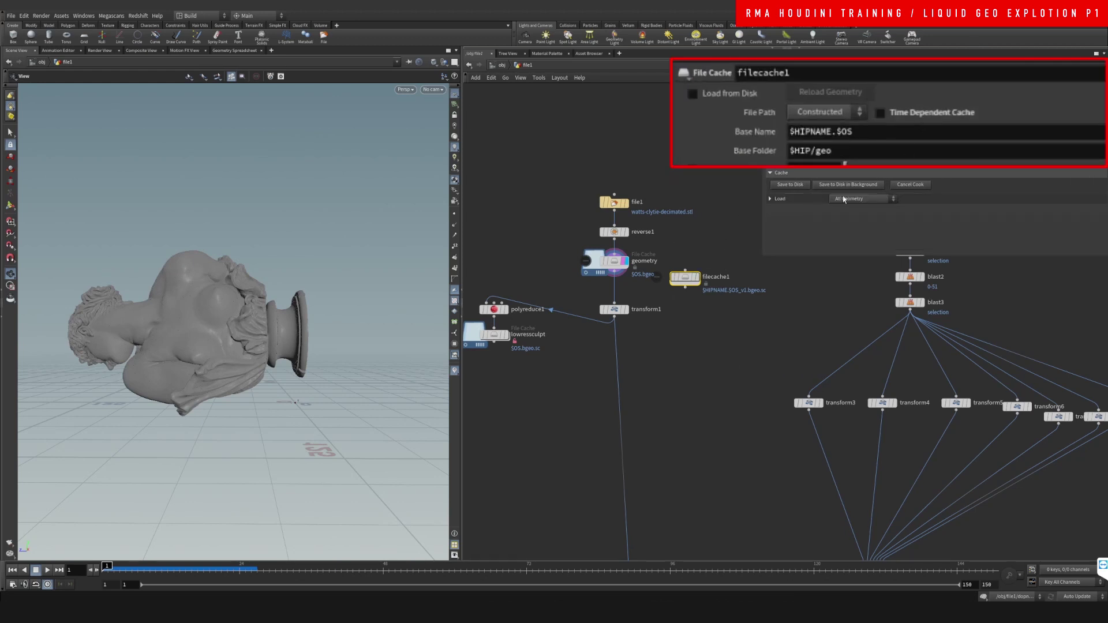
left_click(842, 115)
left_click(820, 139)
left_click(856, 132)
left_click_drag(840, 131, 958, 132)
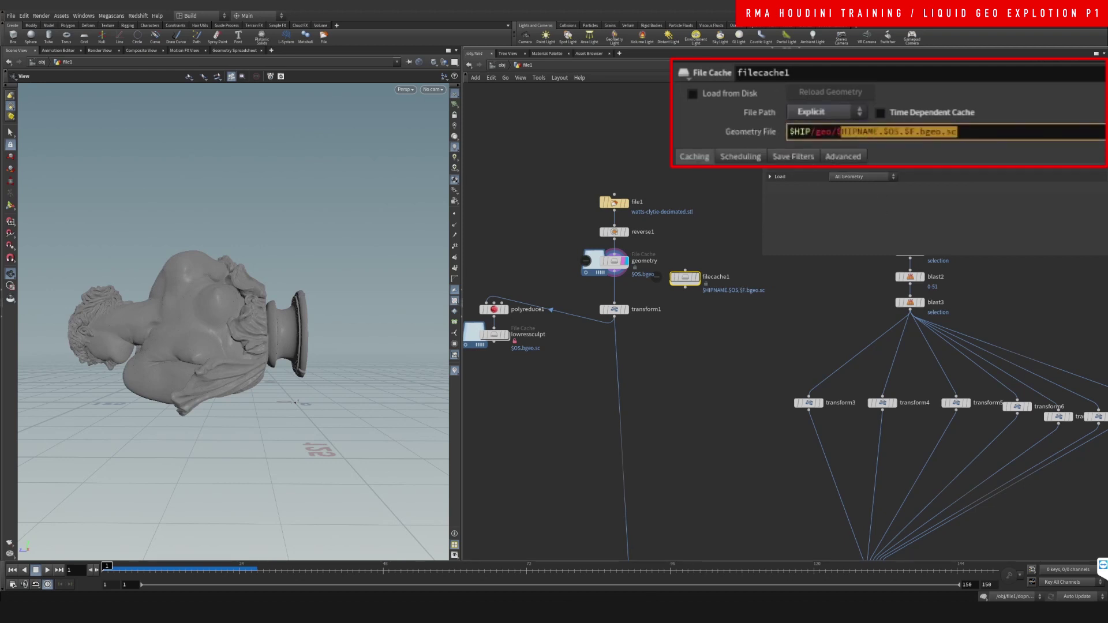
type("OS/$OS.b")
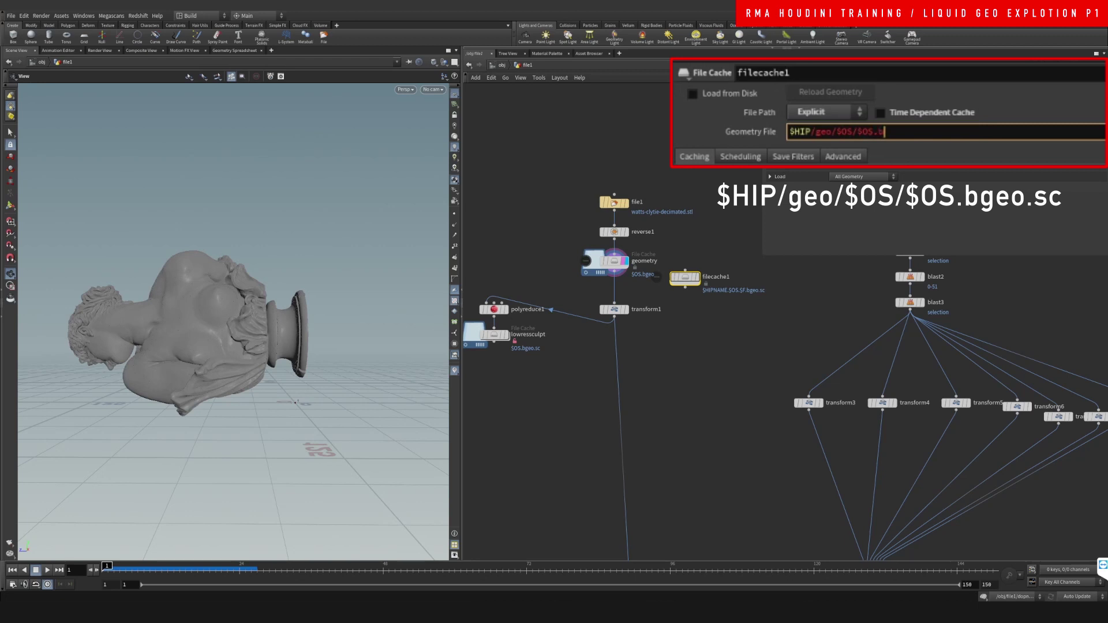
key("Return")
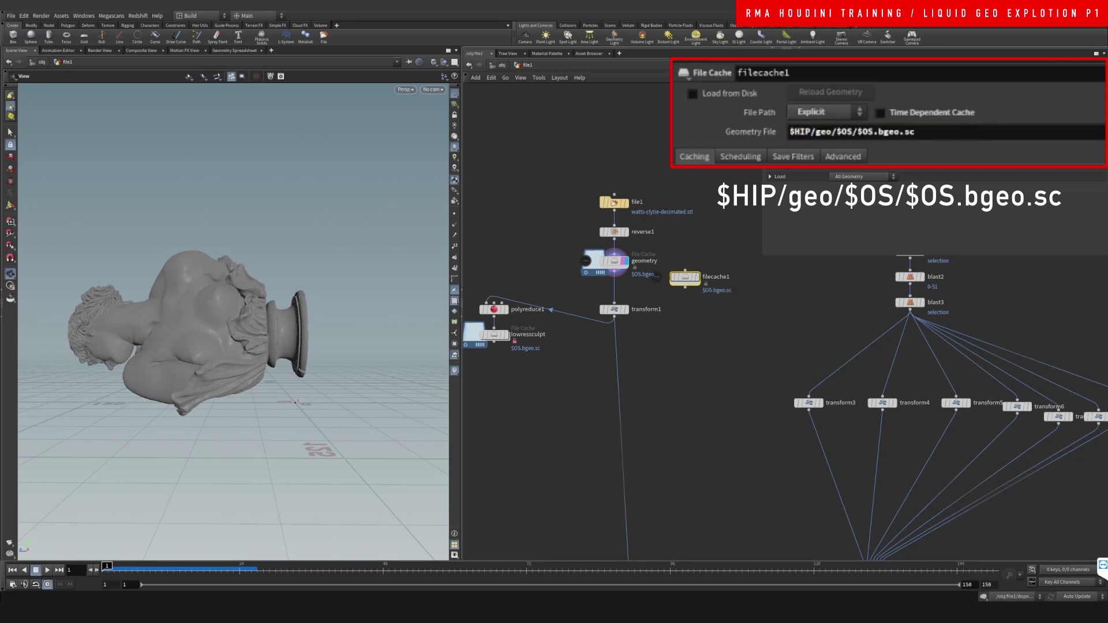
- Highlight the $OS folder variable in the cache path and delete the example filecache1 node
left_click_drag(798, 134, 853, 135)
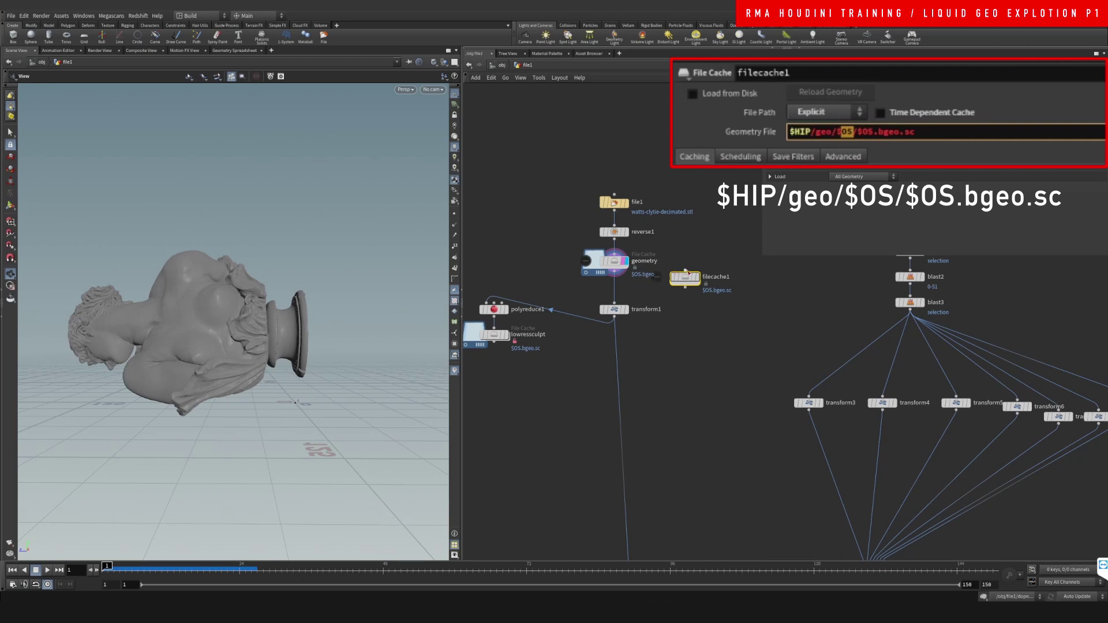
key("Delete")
- Display the transform1 node, frame the repositioned sculpture and examine its placement in the scene
left_click(615, 309)
left_click(625, 309)
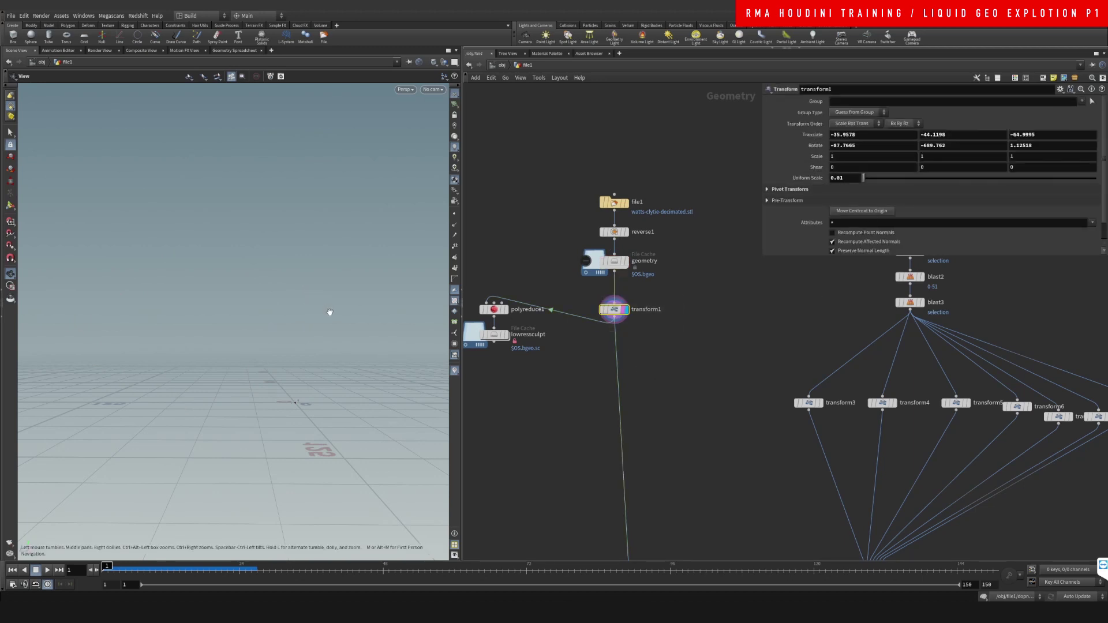
key("f")
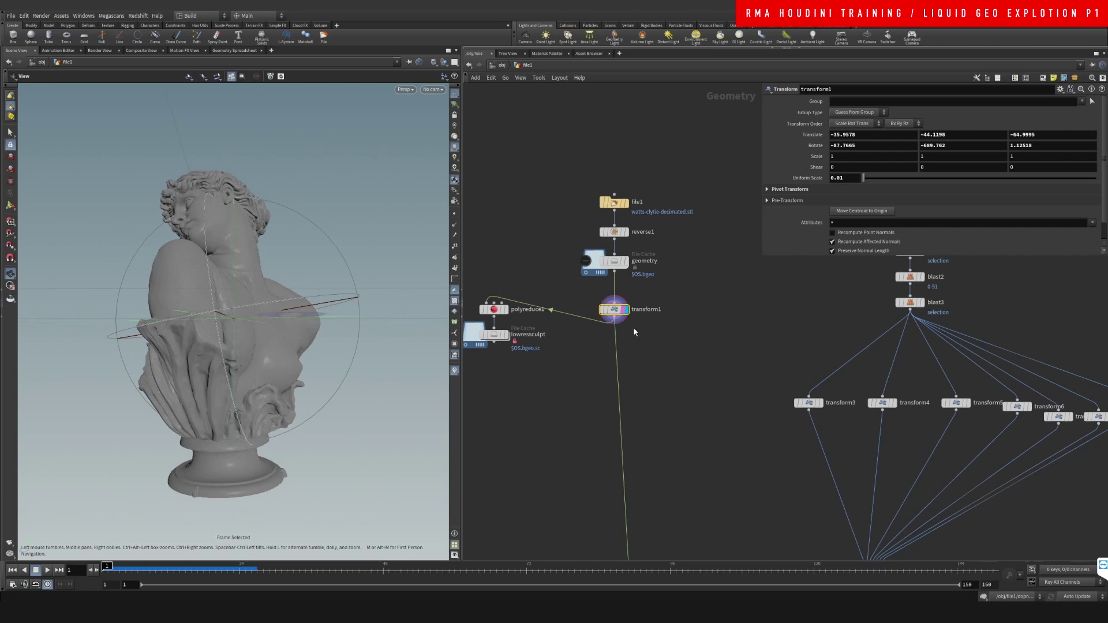
mouse_move(247, 306)
right_mouse_down()
mouse_move(176, 425)
mouse_move(243, 317)
right_mouse_up()
left_click_drag(243, 316, 296, 358)
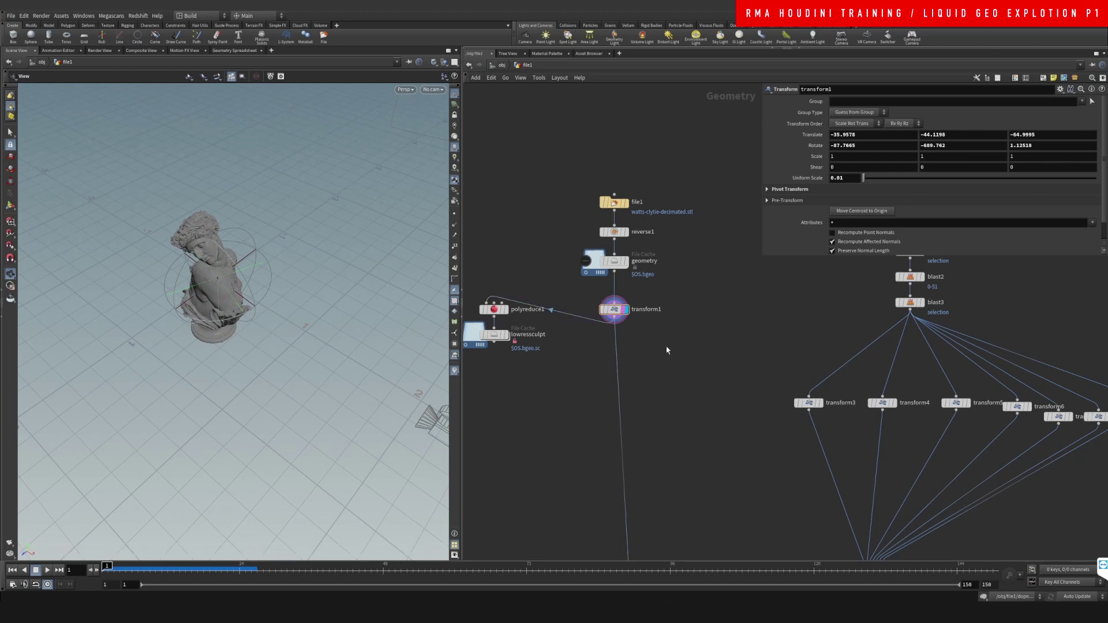
- Add a Box node at its default size beside transform1, display it and view it from several angles
key("Tab")
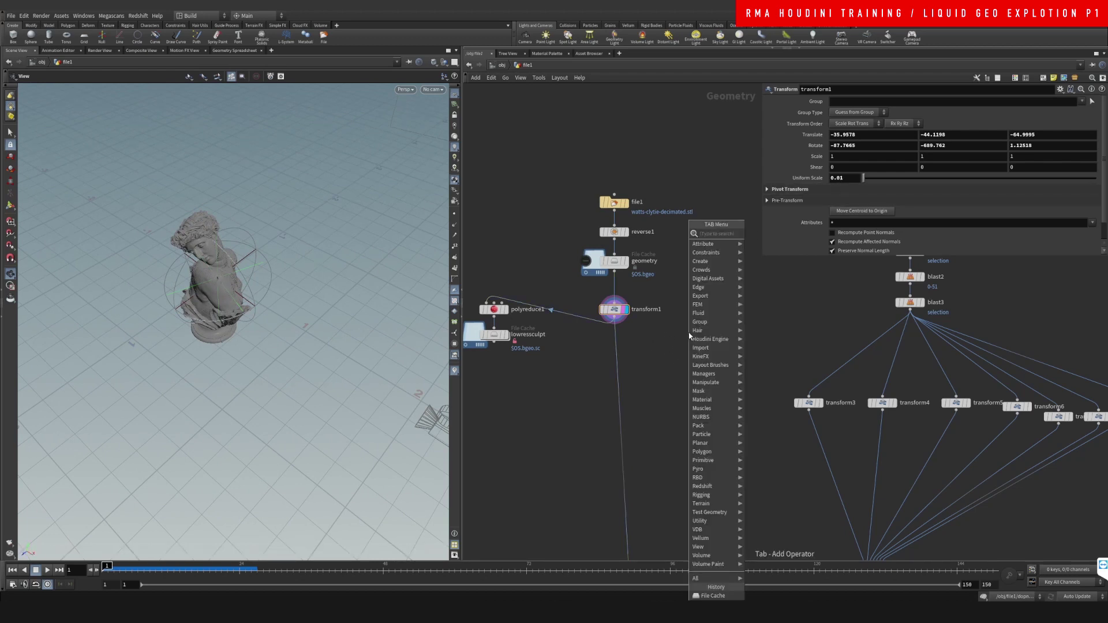
type("box")
key("Return")
left_click(688, 332)
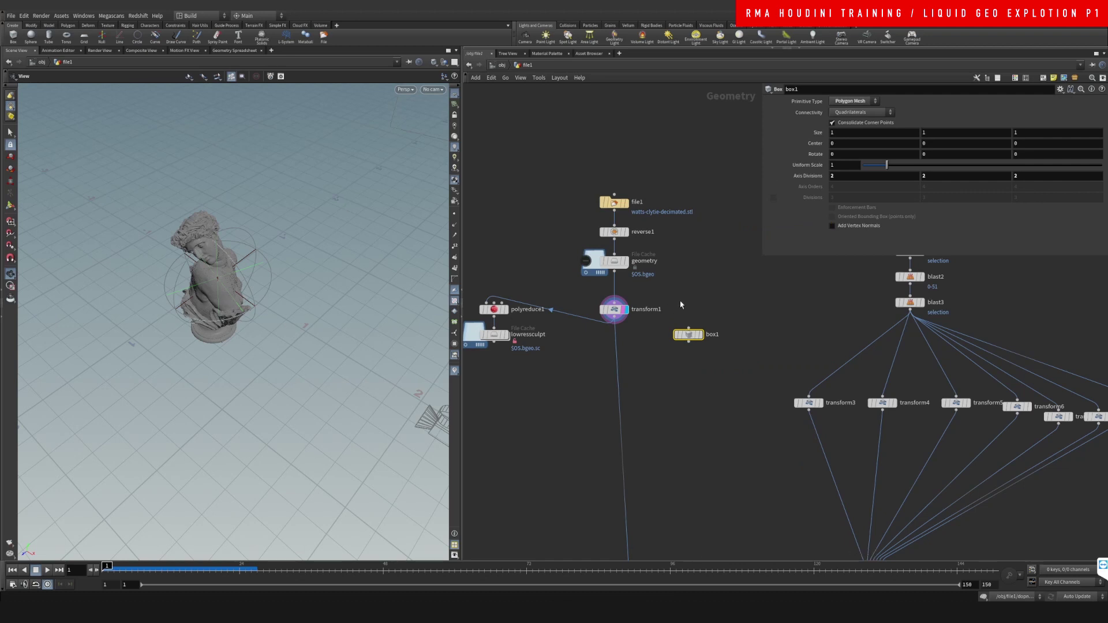
left_click(701, 335)
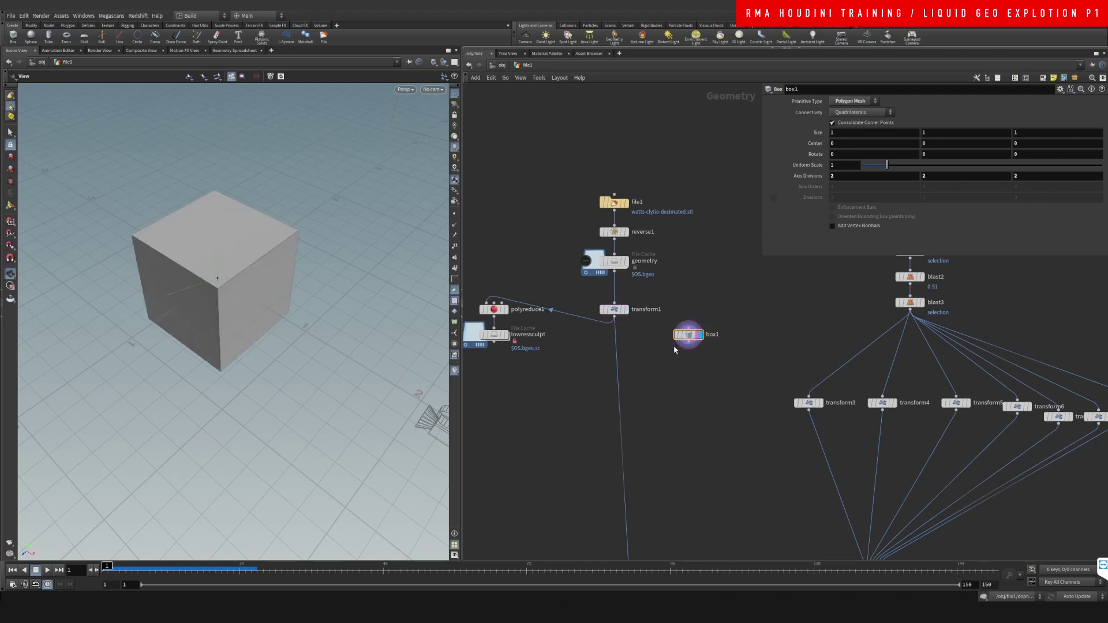
left_click_drag(258, 257, 197, 178)
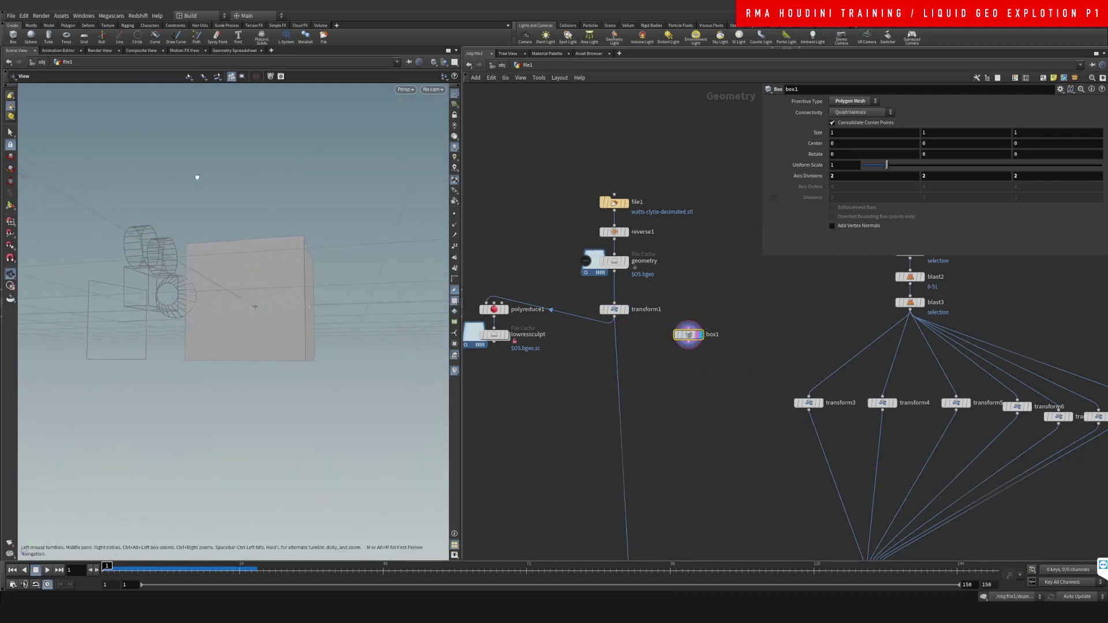
left_click_drag(251, 283, 297, 299)
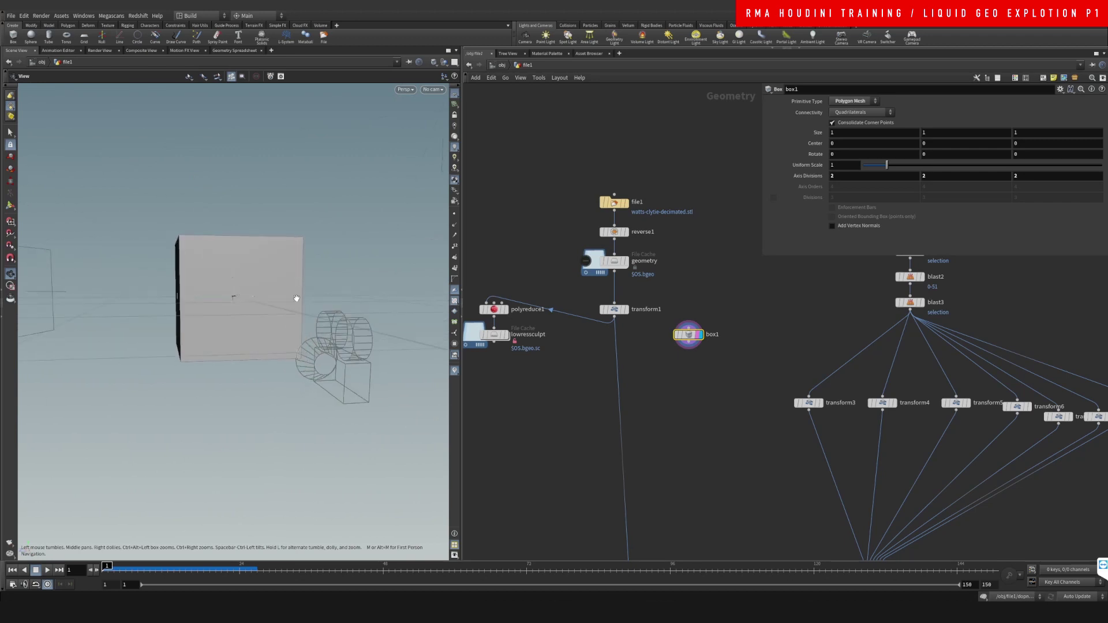
- Display transform1 through the cam1 camera and delete the reference box node
left_click(626, 310)
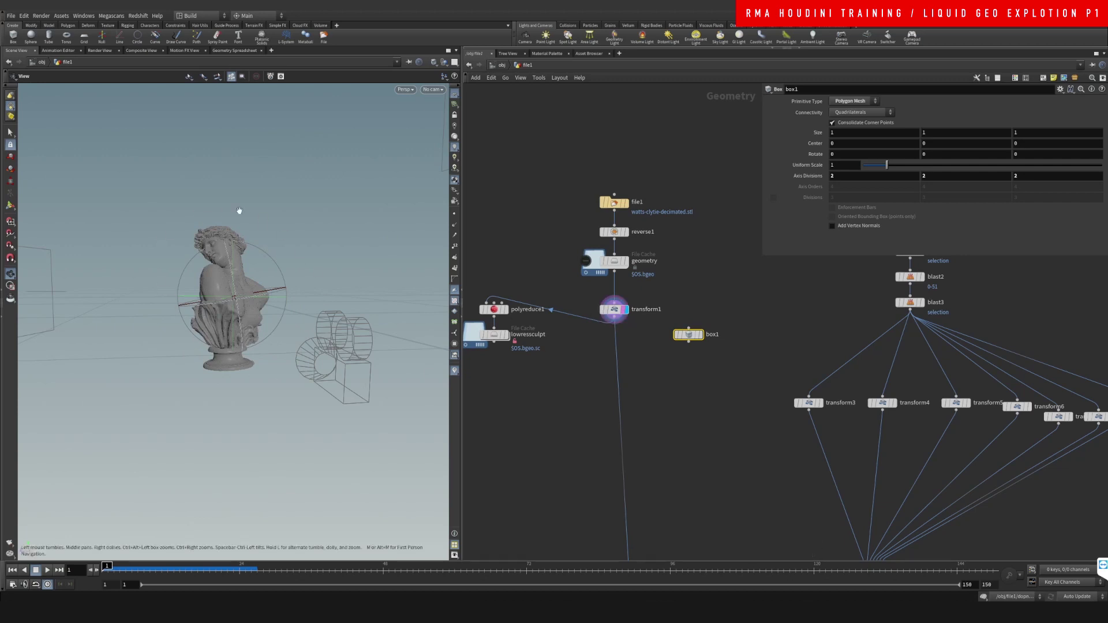
left_click(433, 90)
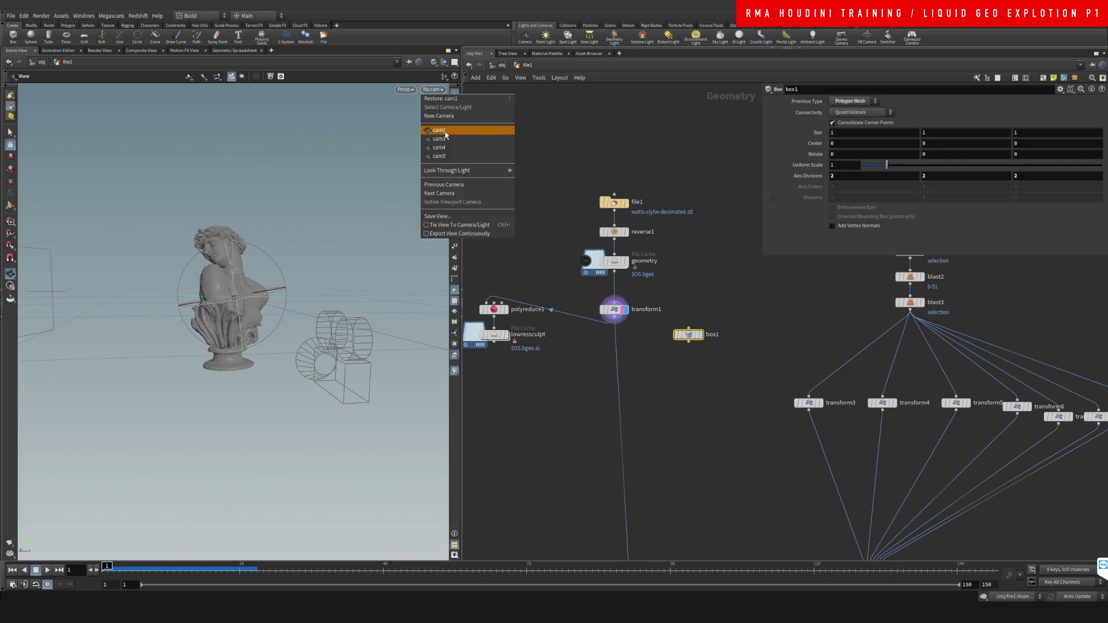
left_click(447, 134)
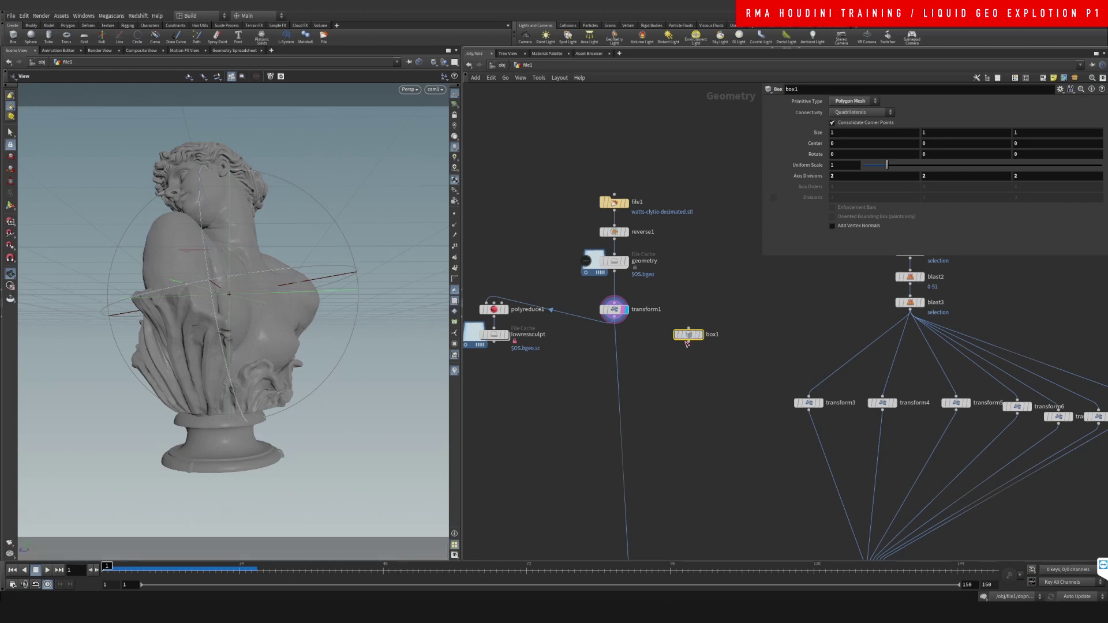
key("Delete")
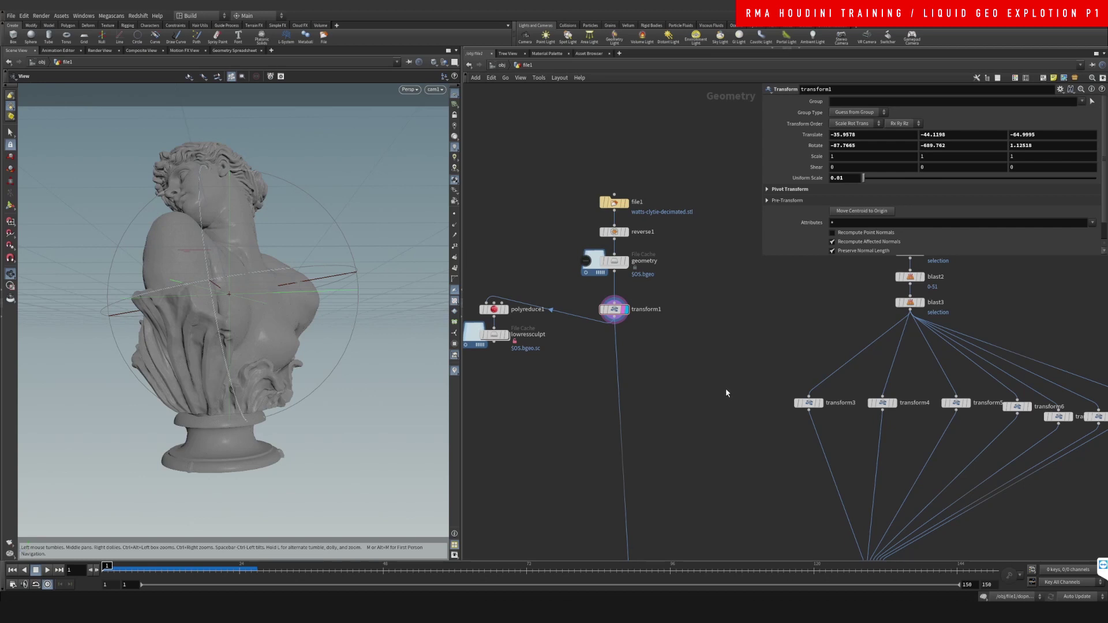
- Display the roses cache and its transform2 node in turn, and examine the scaled-down rose and its transform parameters
scroll(725, 390, "down", 3)
middle_click_drag(722, 433, 670, 322)
middle_click_drag(692, 260, 658, 288)
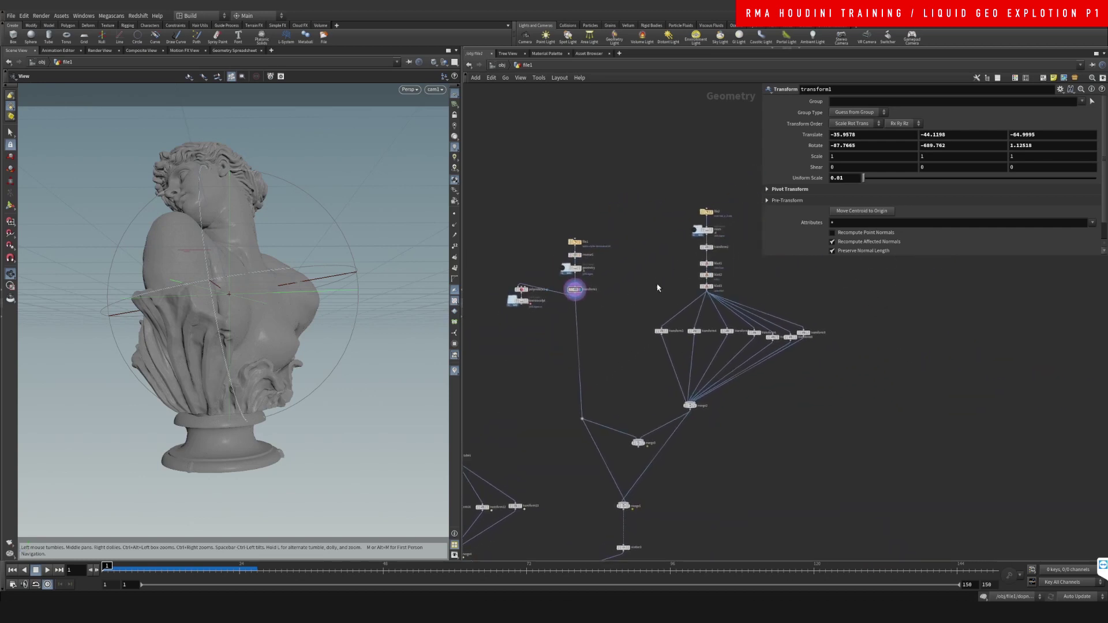
scroll(743, 229, "up", 3)
scroll(716, 258, "up", 1)
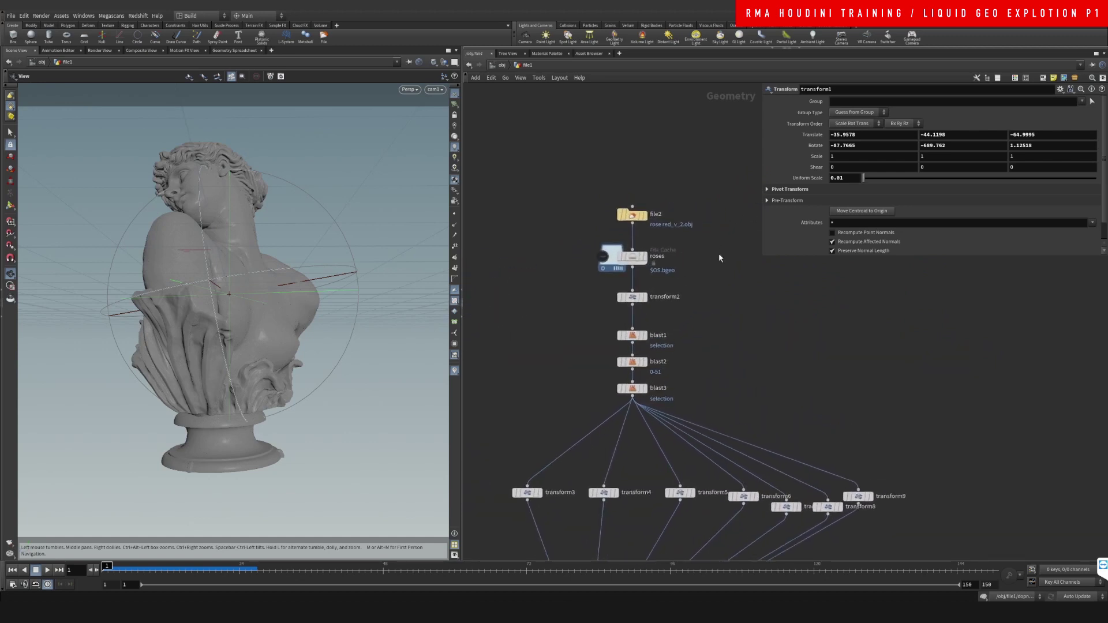
left_click(645, 260)
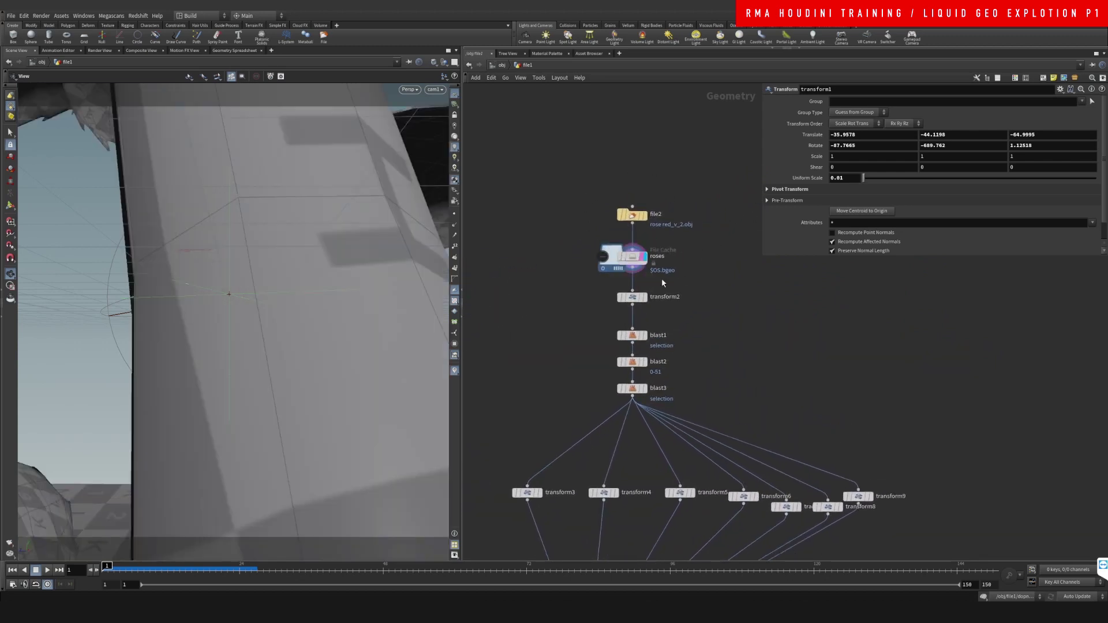
left_click(644, 298)
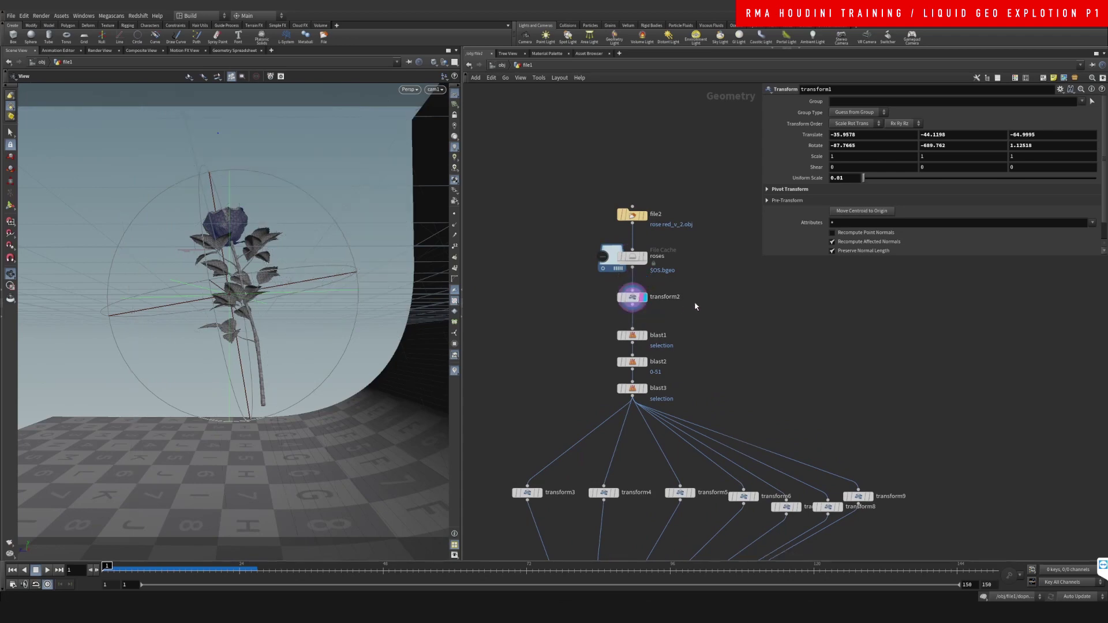
left_click(643, 302)
left_click_drag(261, 286, 382, 295)
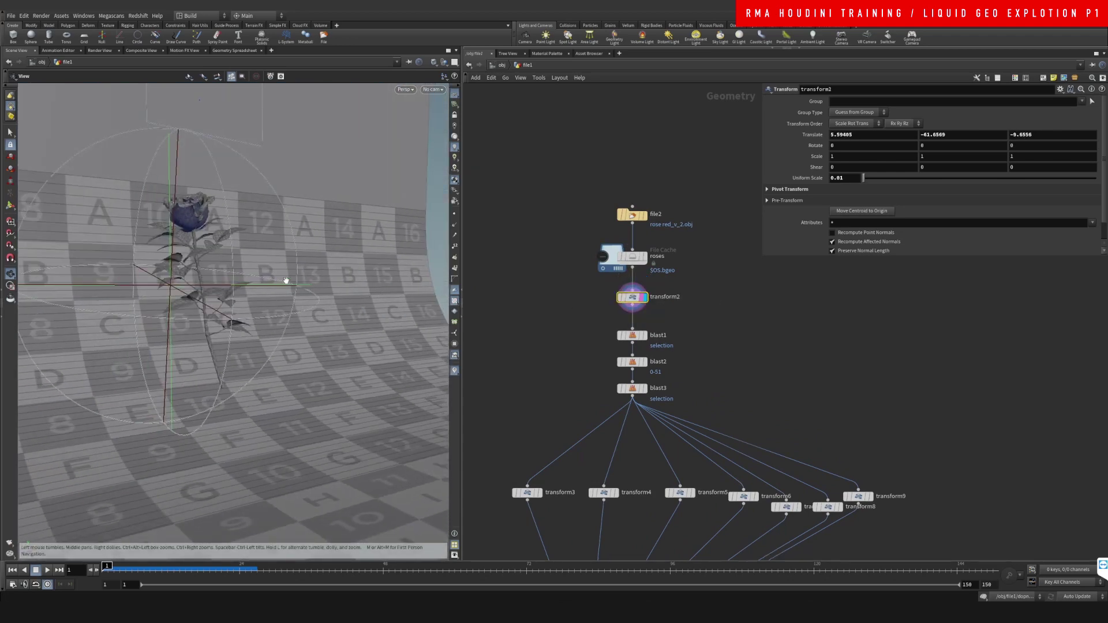
left_click_drag(212, 231, 254, 235)
- Display blast3 to examine the isolated rose head, and transform3 to examine its first positioned copy
middle_click_drag(663, 473, 663, 337)
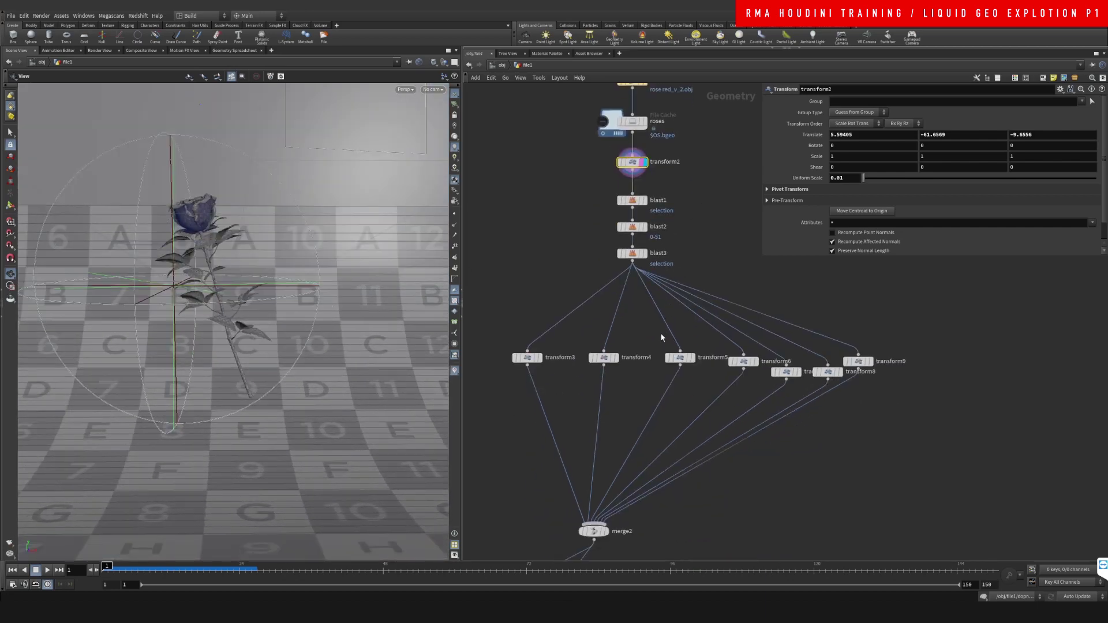
left_click(644, 254)
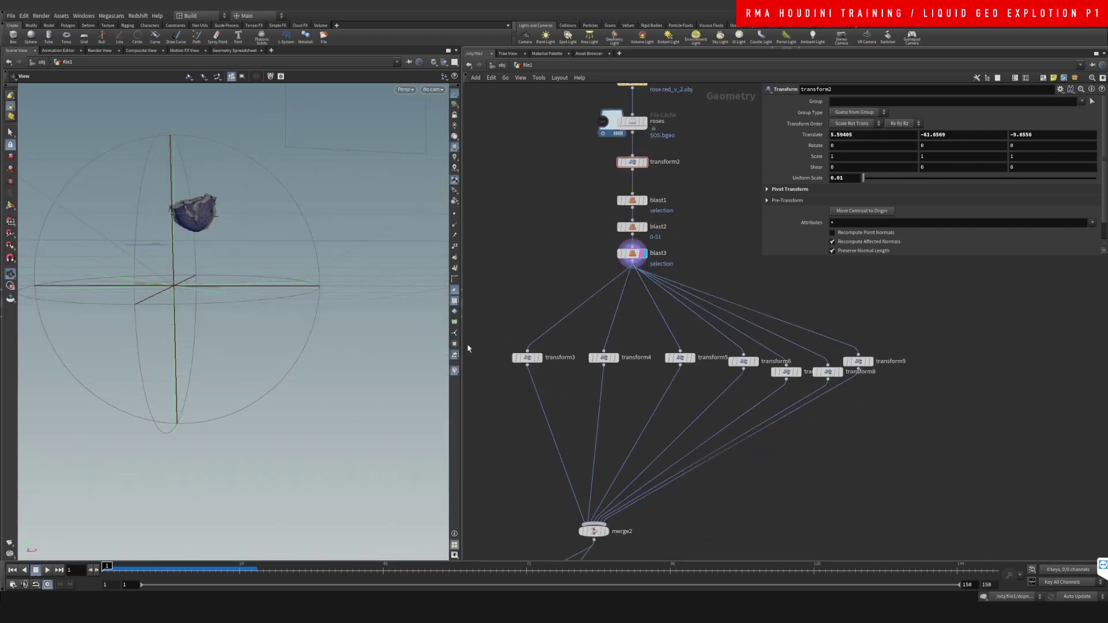
middle_click_drag(600, 452, 609, 391)
left_click(547, 297)
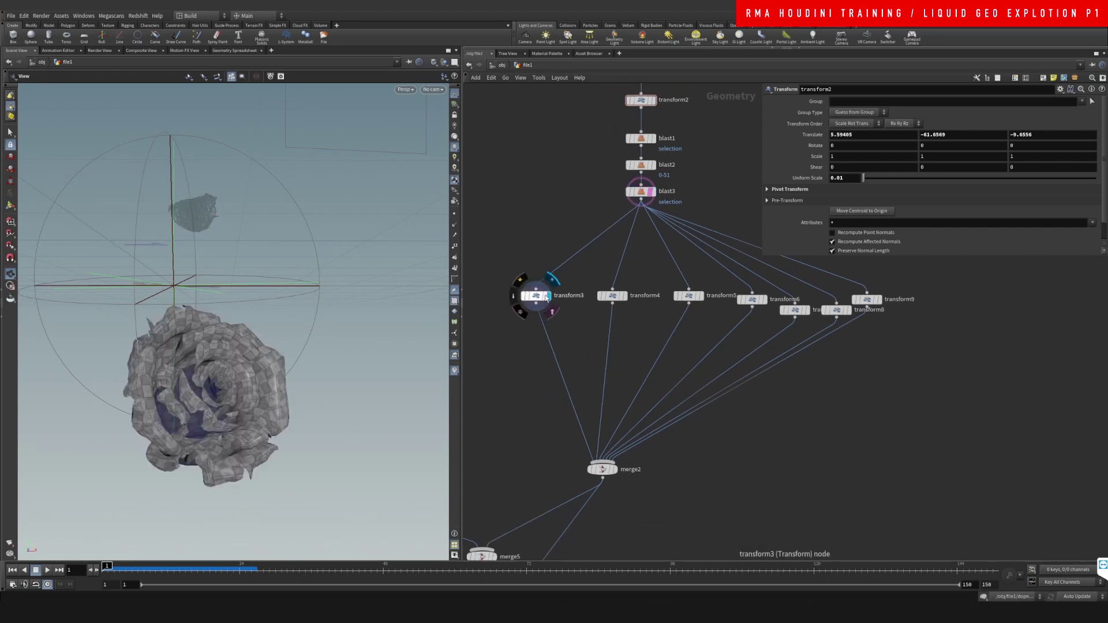
- Display merge1 and look through cam1 to examine the sculpture combined with all the rose copies
middle_click_drag(601, 382, 663, 340)
scroll(639, 363, "down", 3)
scroll(610, 412, "up", 2)
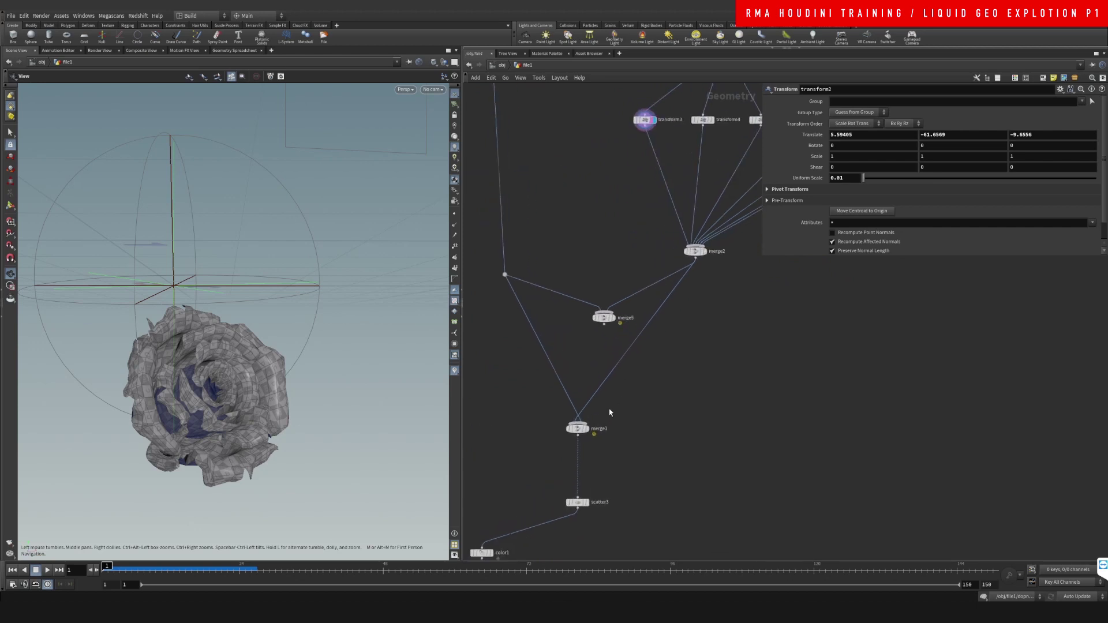
left_click(590, 416)
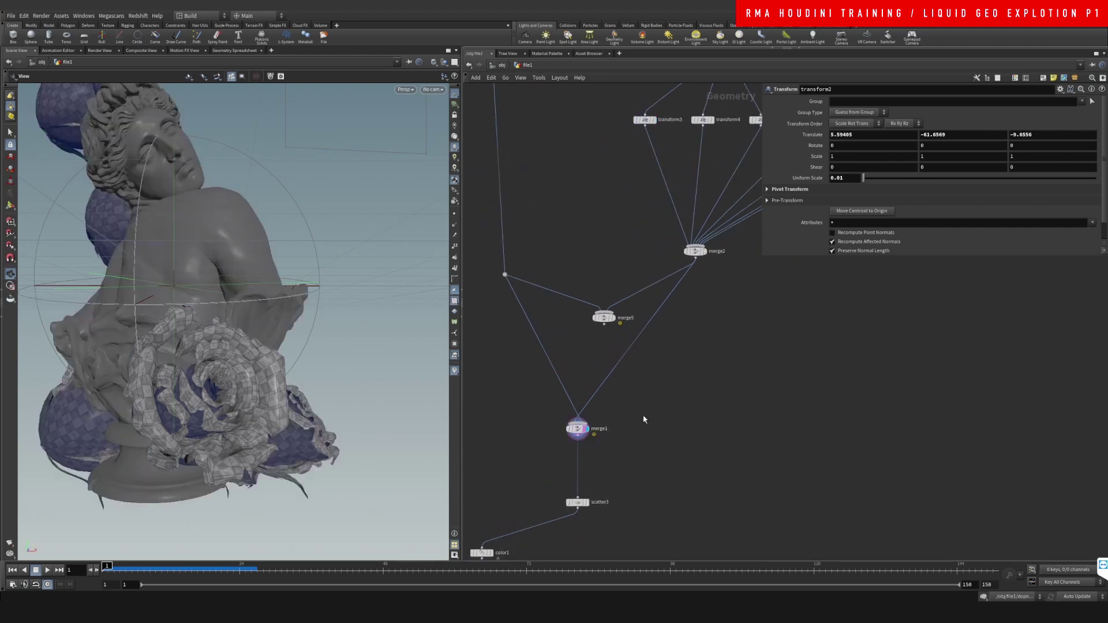
left_click(433, 90)
left_click(439, 129)
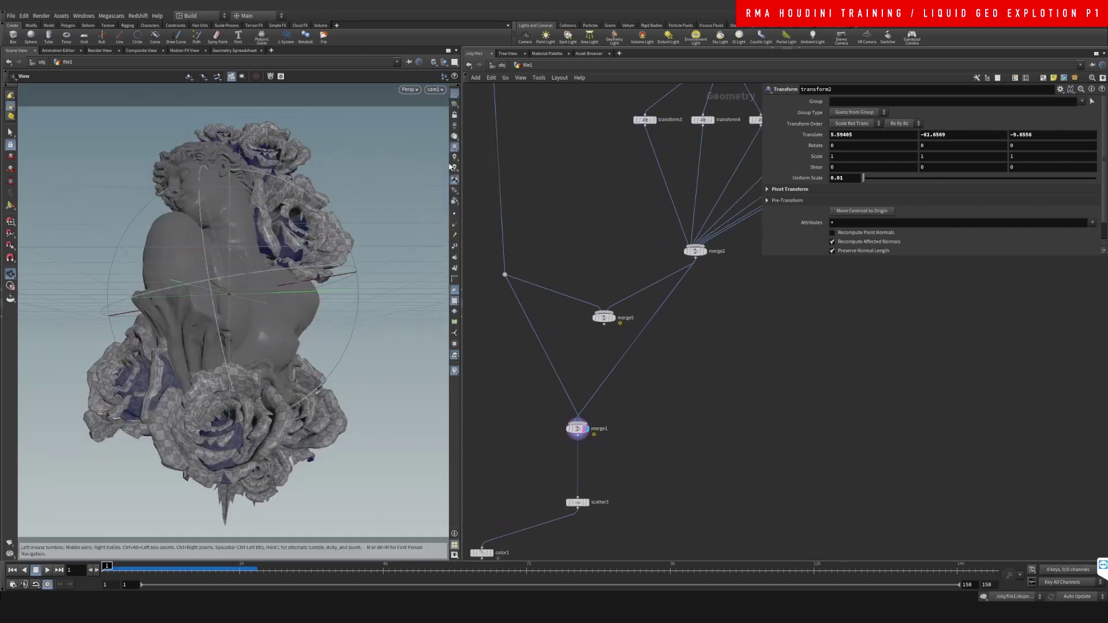
- Select transform3 and show its transform handle on the matching rose in the viewport
middle_click_drag(745, 380, 672, 495)
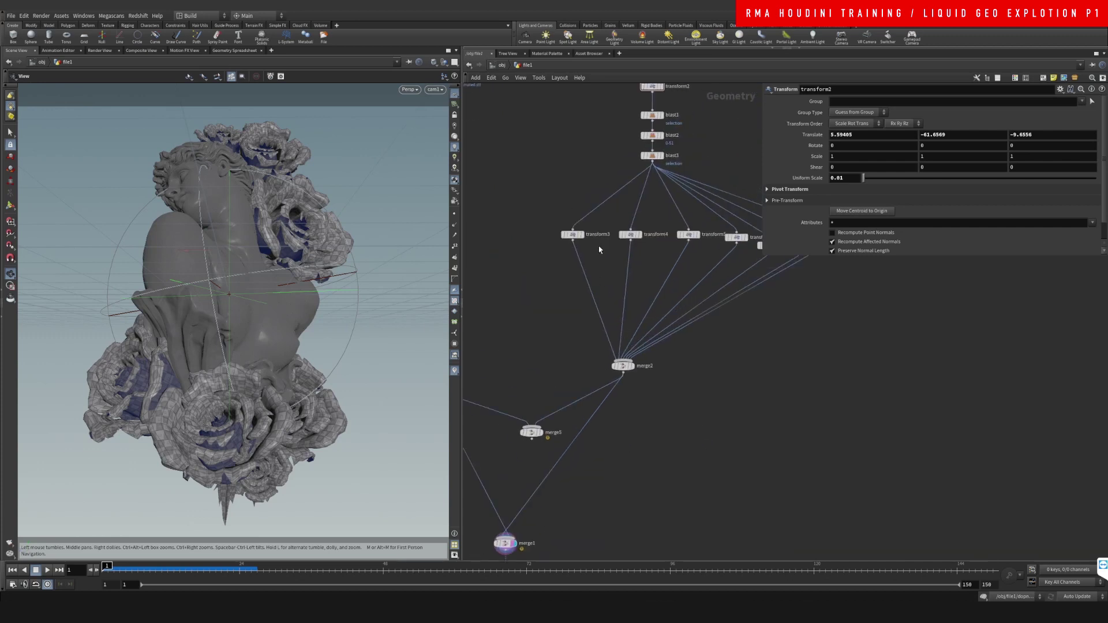
left_click(573, 234)
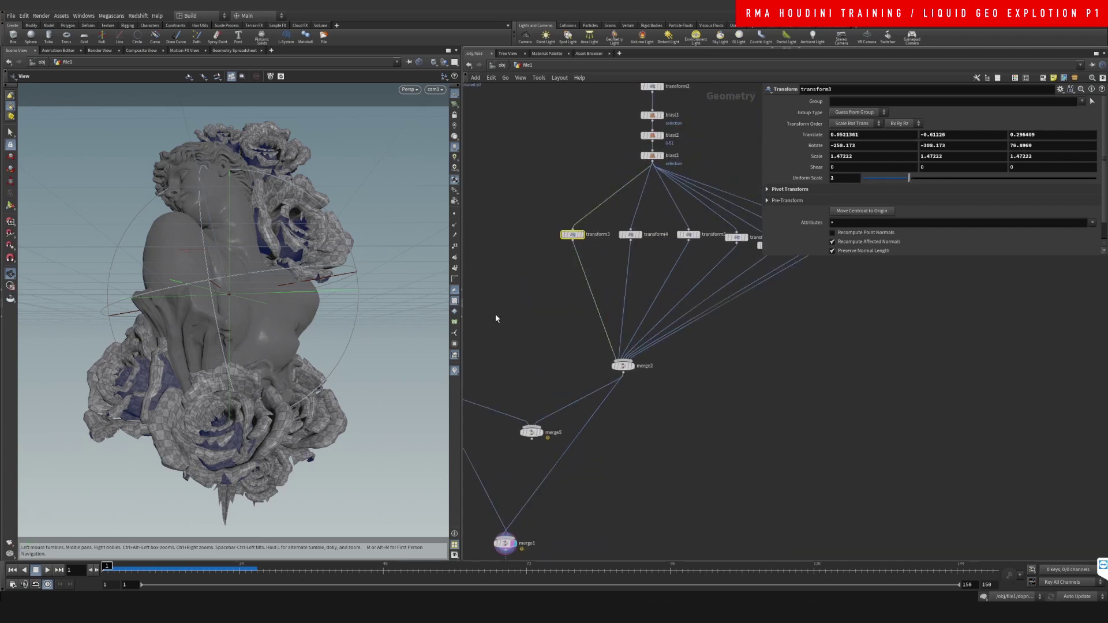
key("Return")
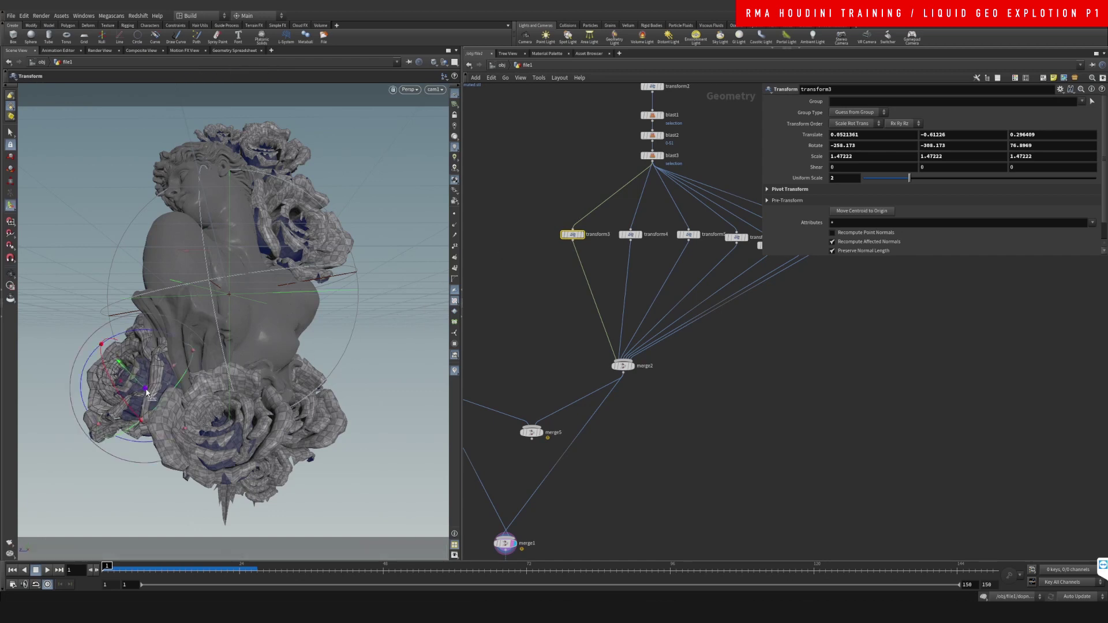
- Add another Transform node beside transform3, wired from blast3, and display it
key("Tab")
type("tra")
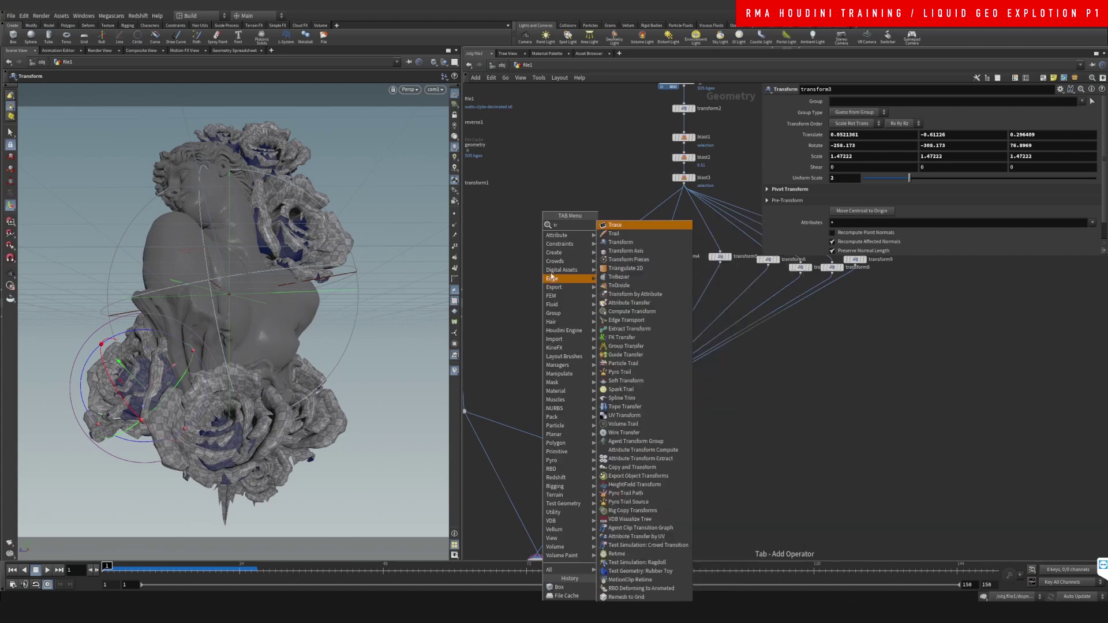
left_click(616, 243)
left_click(521, 247)
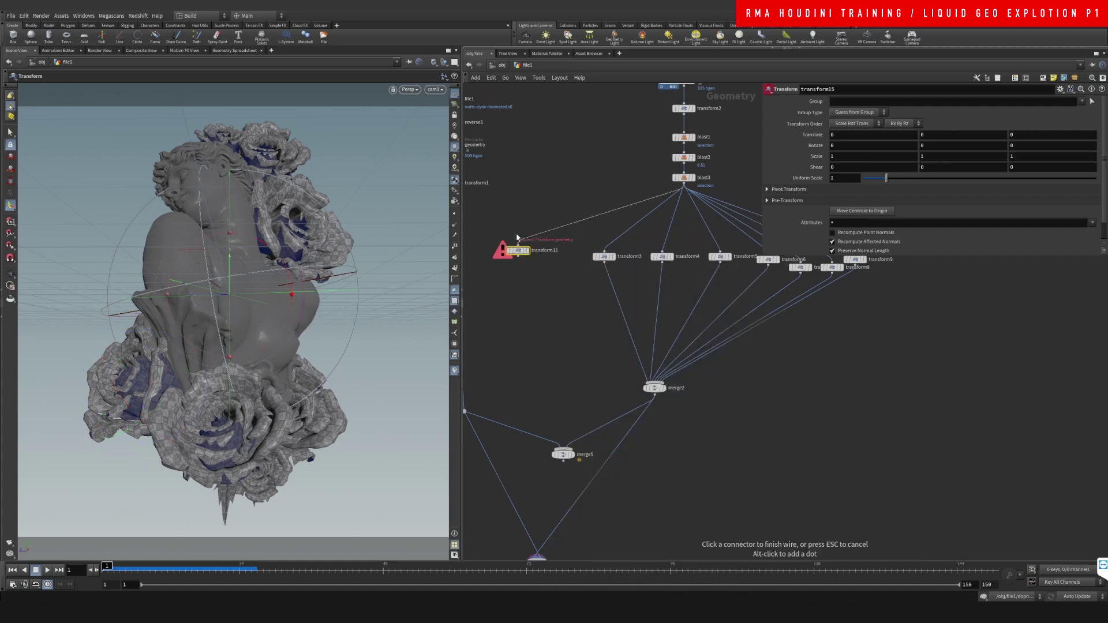
left_click(528, 251)
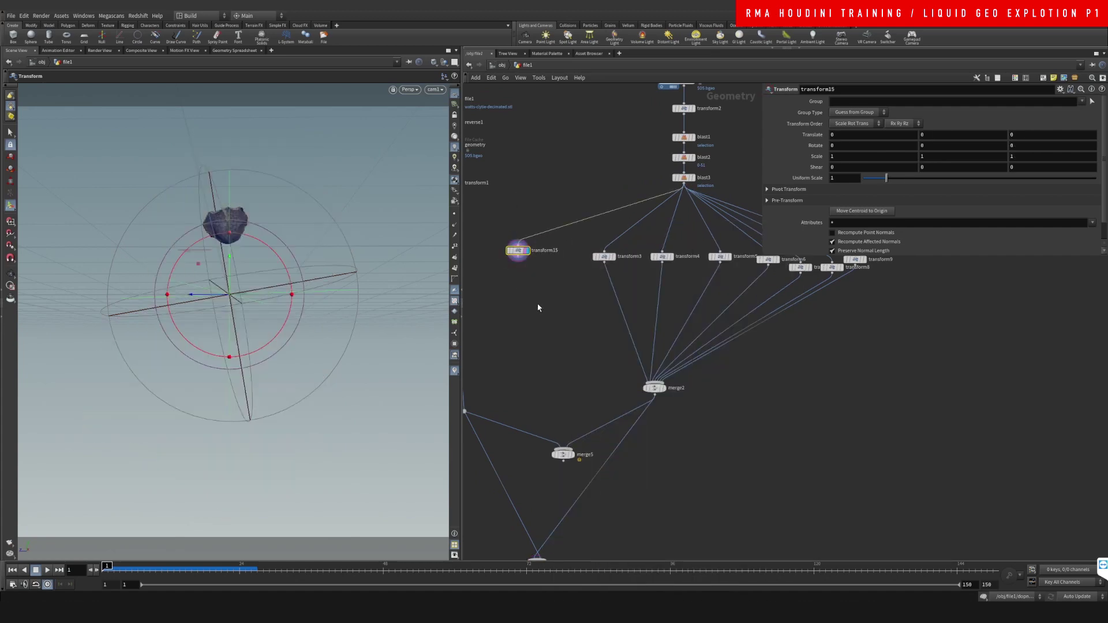
- Move the new rose copy's centroid to the origin, reposition and rotate it freehand, and set Uniform Scale to 2.42
left_click(857, 212)
left_click_drag(237, 234, 231, 329)
left_click_drag(349, 230, 265, 245)
left_click_drag(886, 178, 920, 179)
- Display merge1 again to show the sculpture with its merged roses
middle_click_drag(562, 355, 529, 338)
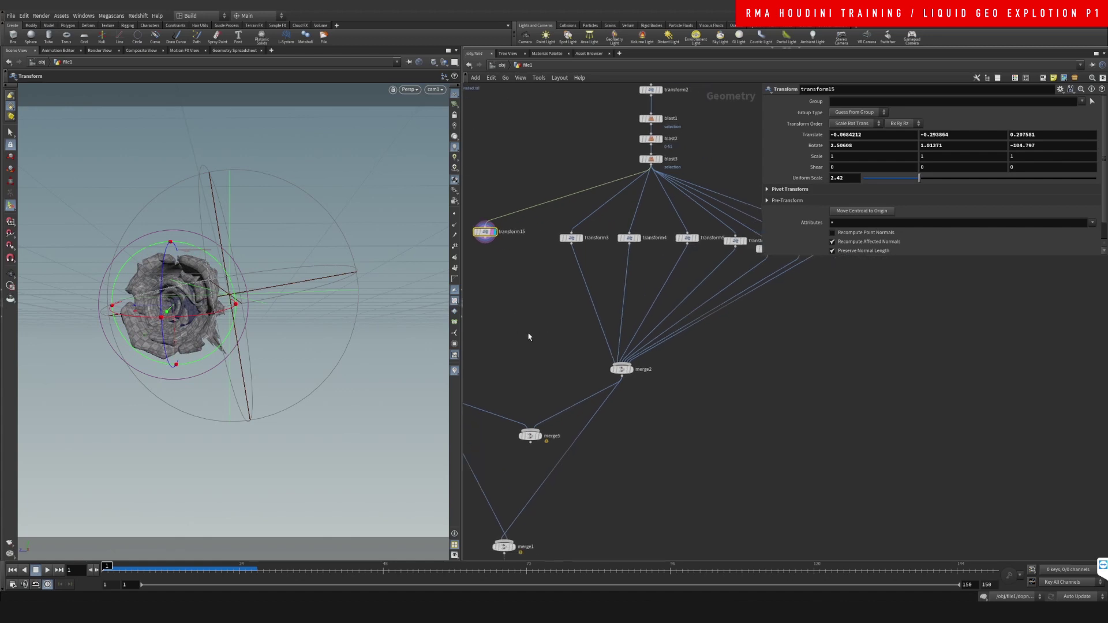
middle_click_drag(537, 379, 600, 278)
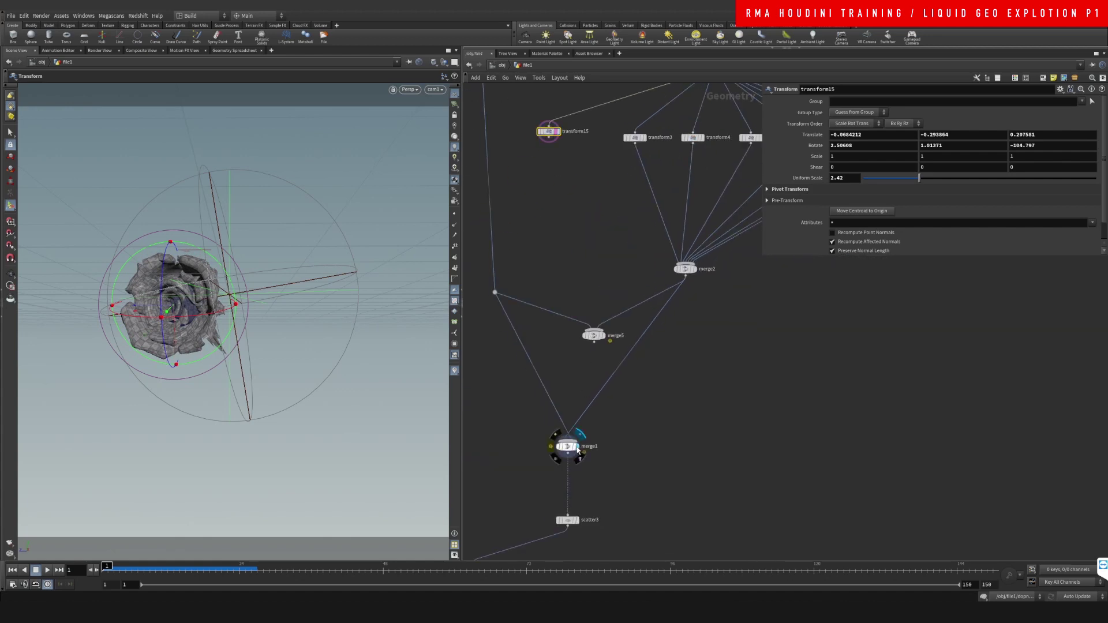
left_click(579, 434)
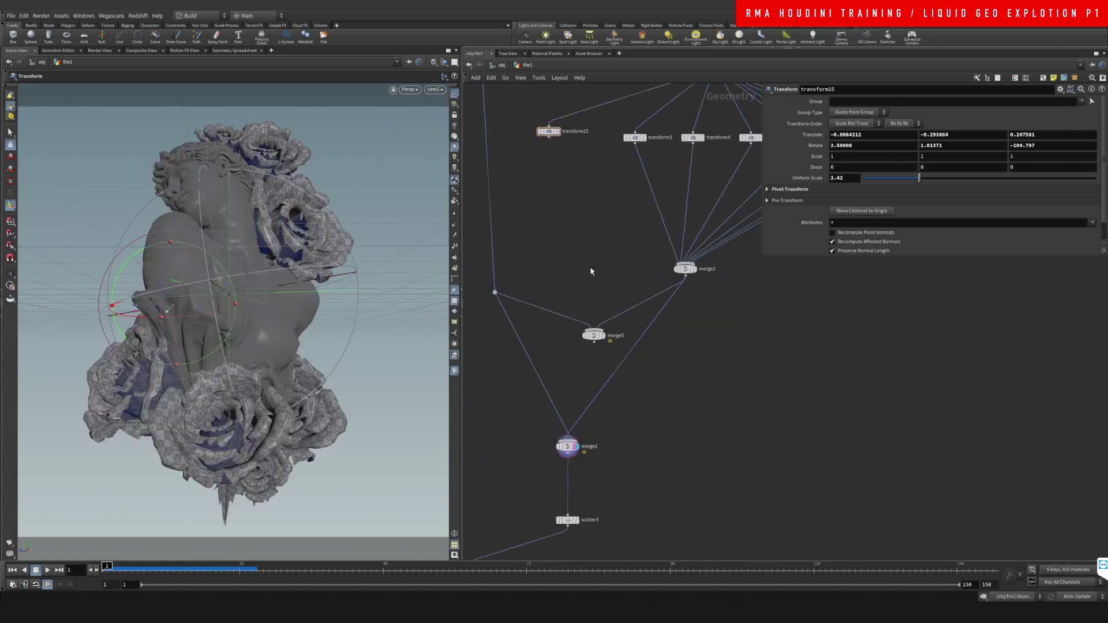
- Move the scatter3 node closer beneath merge1 in the network
middle_click_drag(590, 271, 591, 298)
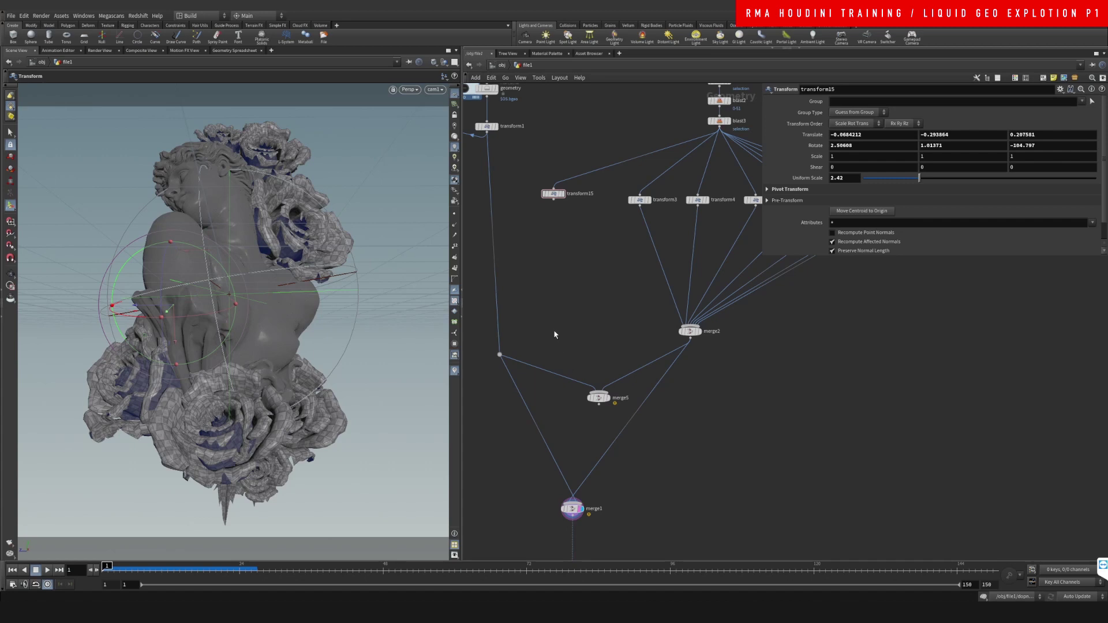
middle_click_drag(597, 328, 593, 267)
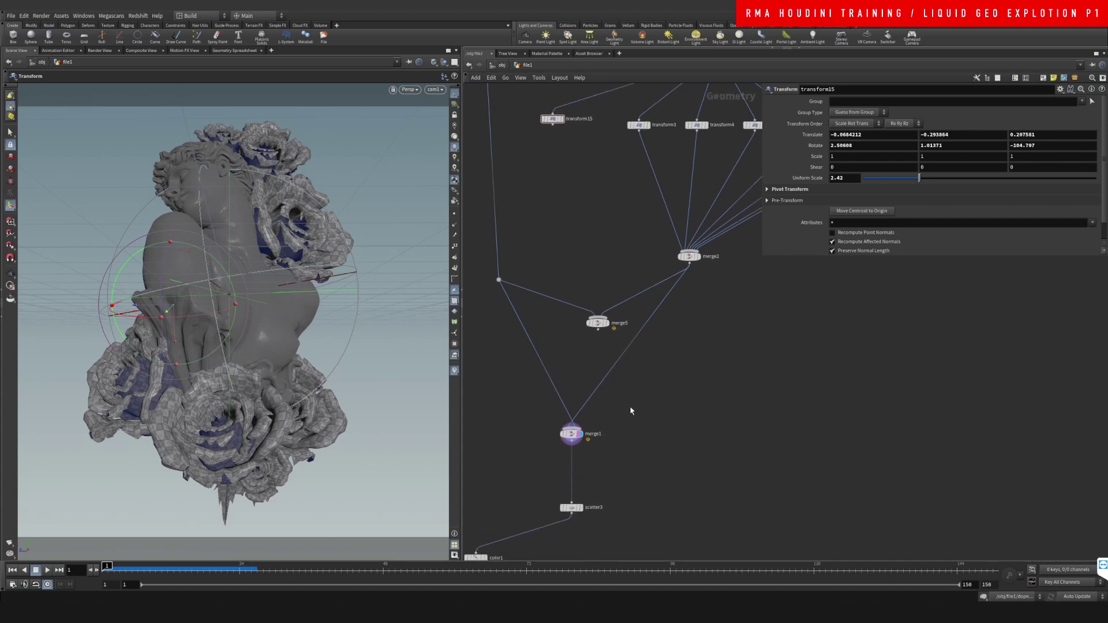
middle_click_drag(583, 409, 580, 376)
middle_click_drag(669, 406, 674, 307)
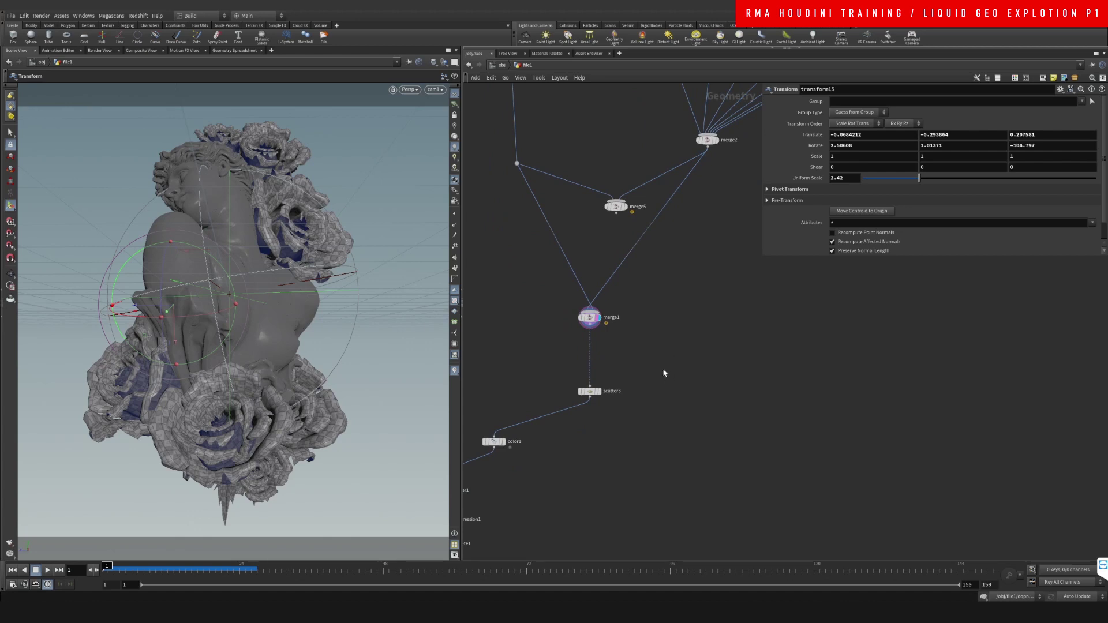
middle_click_drag(639, 402, 659, 349)
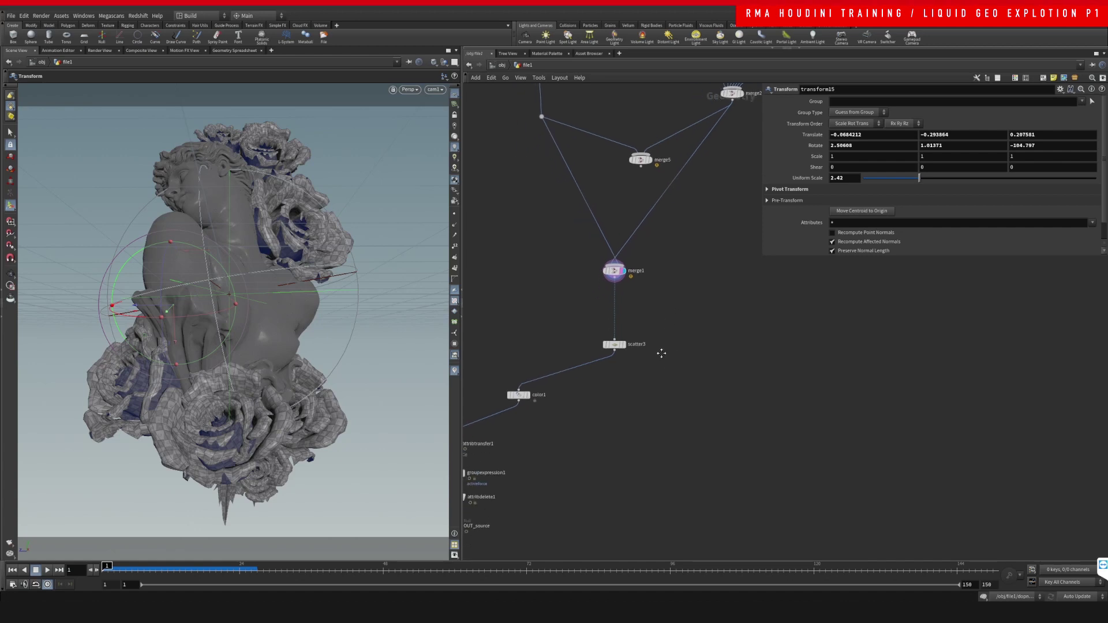
left_click_drag(612, 344, 608, 308)
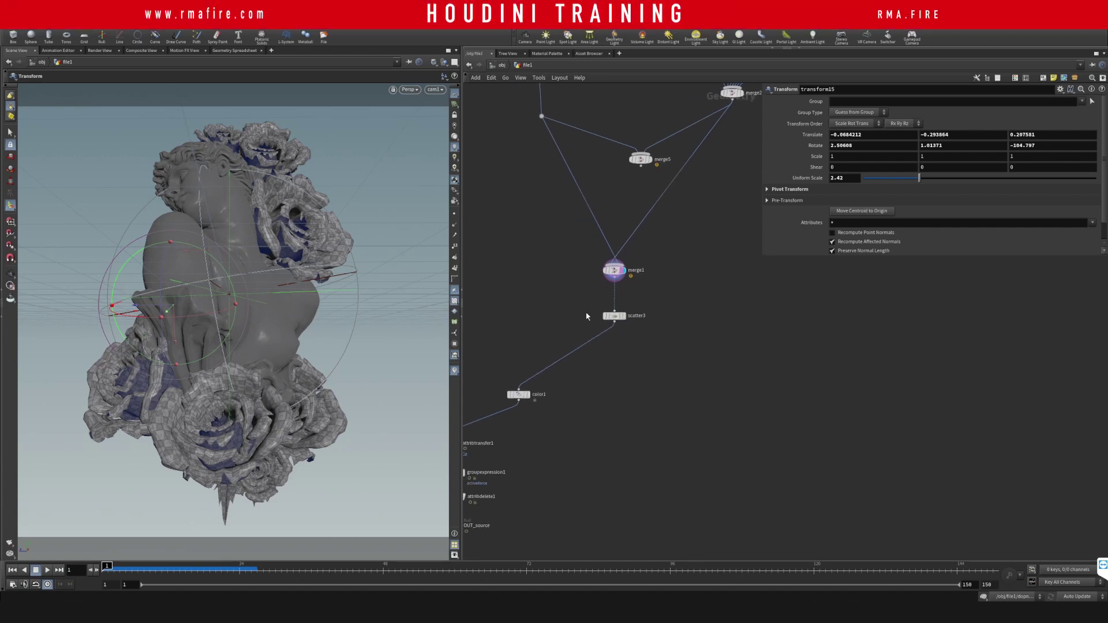
scroll(644, 322, "up", 1)
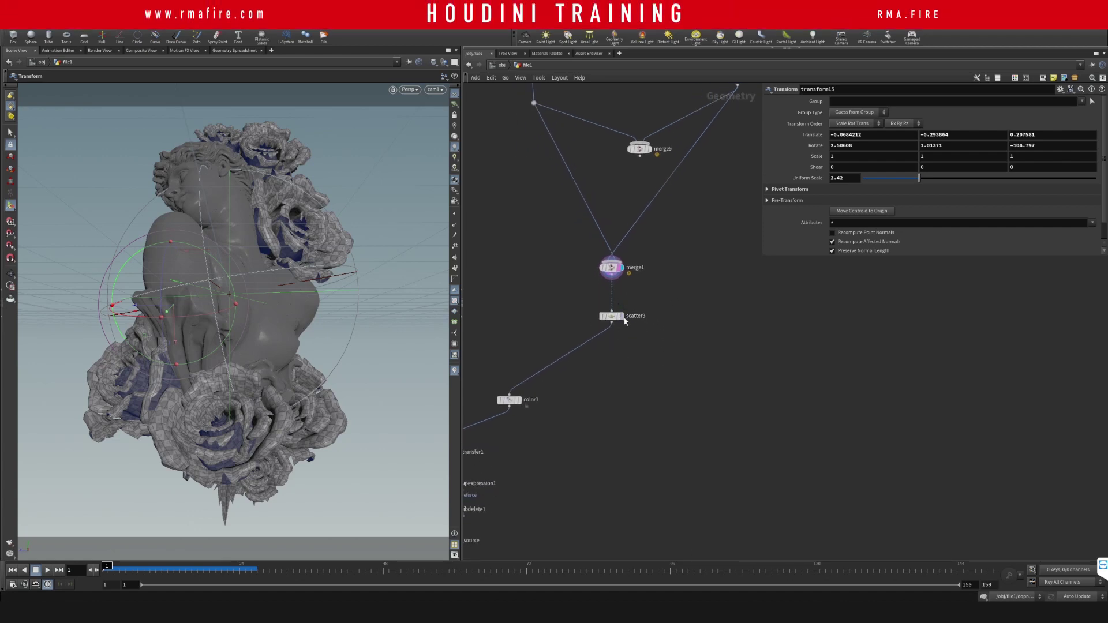
- Display the scatter3 points, and add another Scatter node beside it, wired from merge1 and displayed
left_click(625, 323)
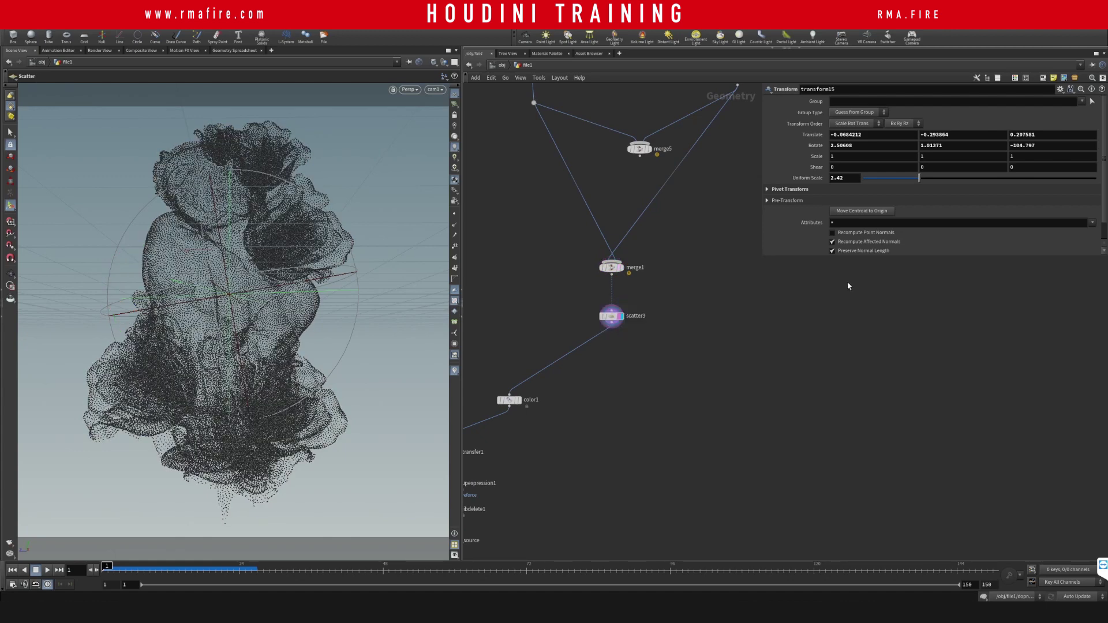
key("Tab")
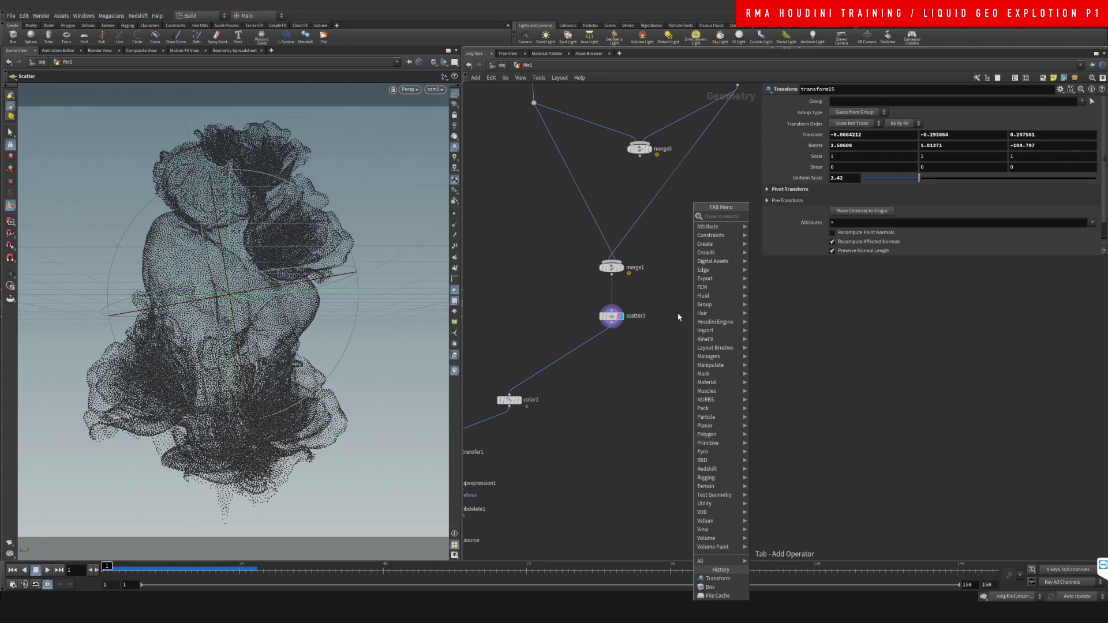
key("Escape")
key("Tab")
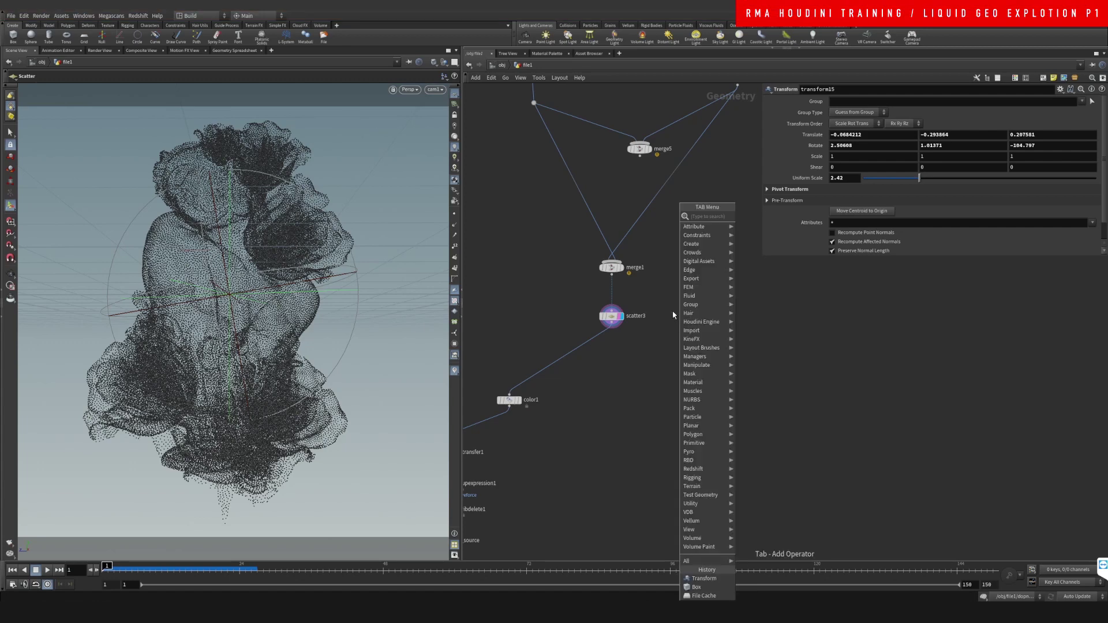
key("Escape")
key("Tab")
type("sca")
key("Return")
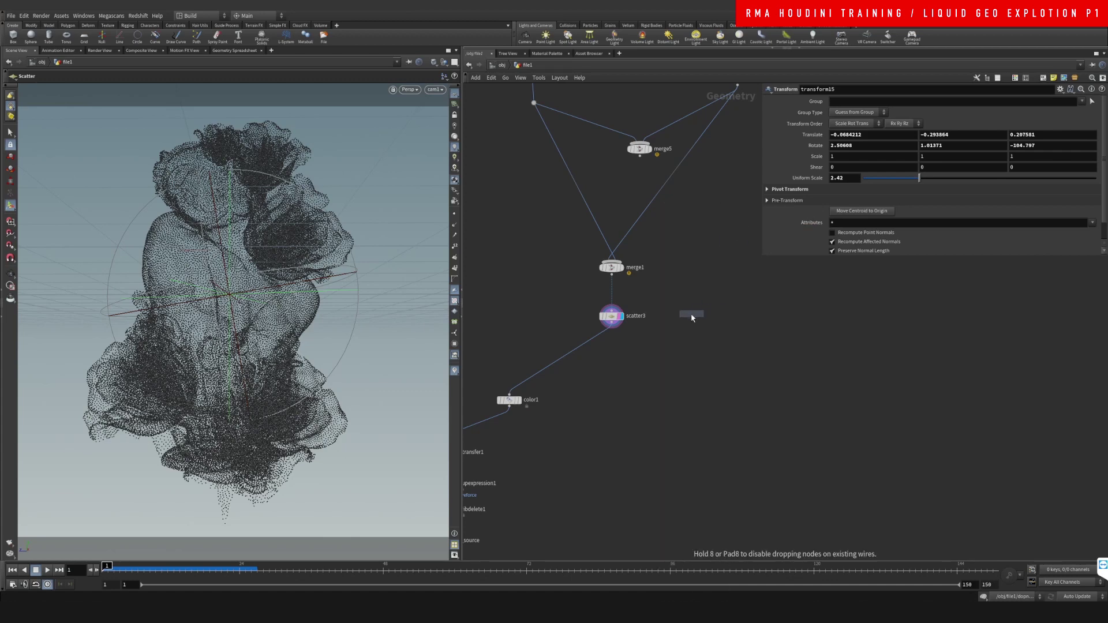
left_click(692, 316)
left_click(690, 310)
left_click(701, 316)
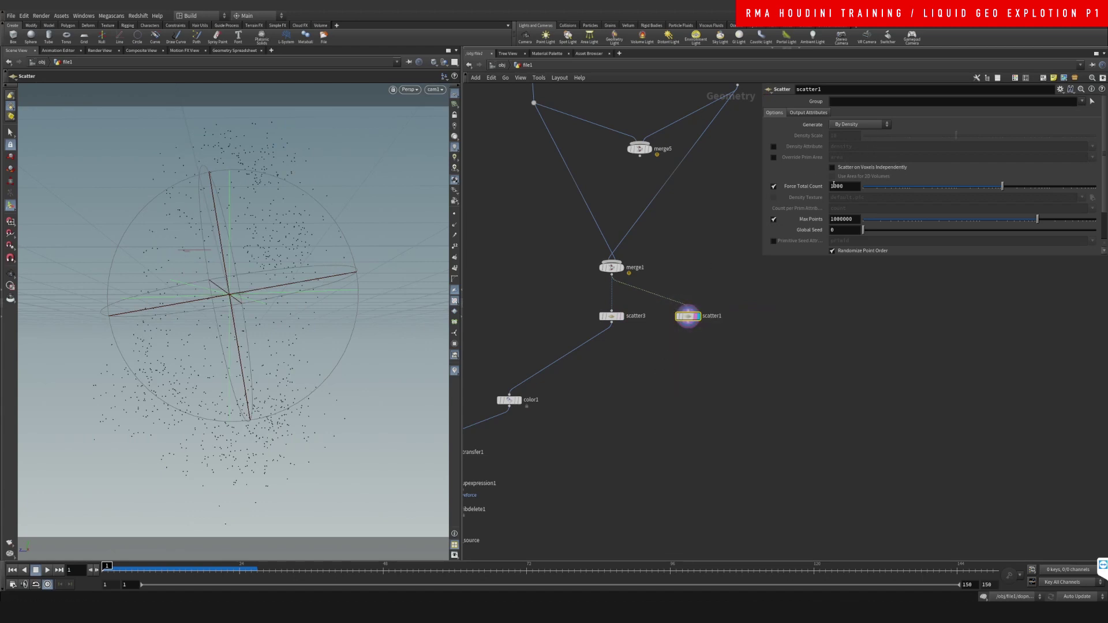
- Turn off Max Points on scatter1 and raise its Force Total Count to 100000, 200000 and finally 300000
left_click(1092, 187)
left_click_drag(955, 276, 958, 271)
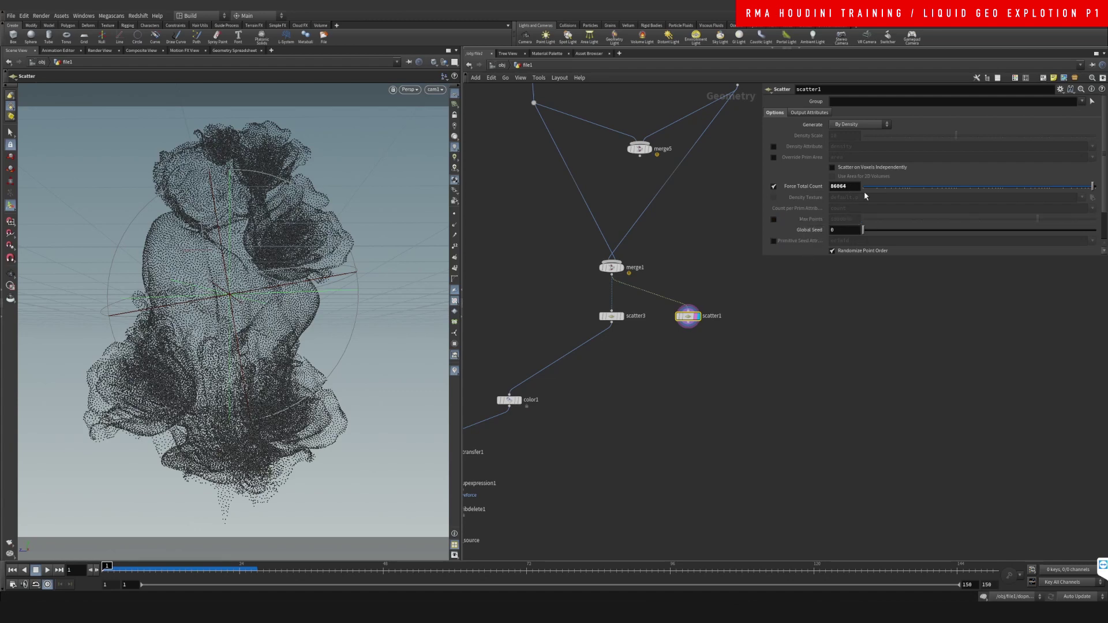
left_click_drag(1092, 187, 1098, 188)
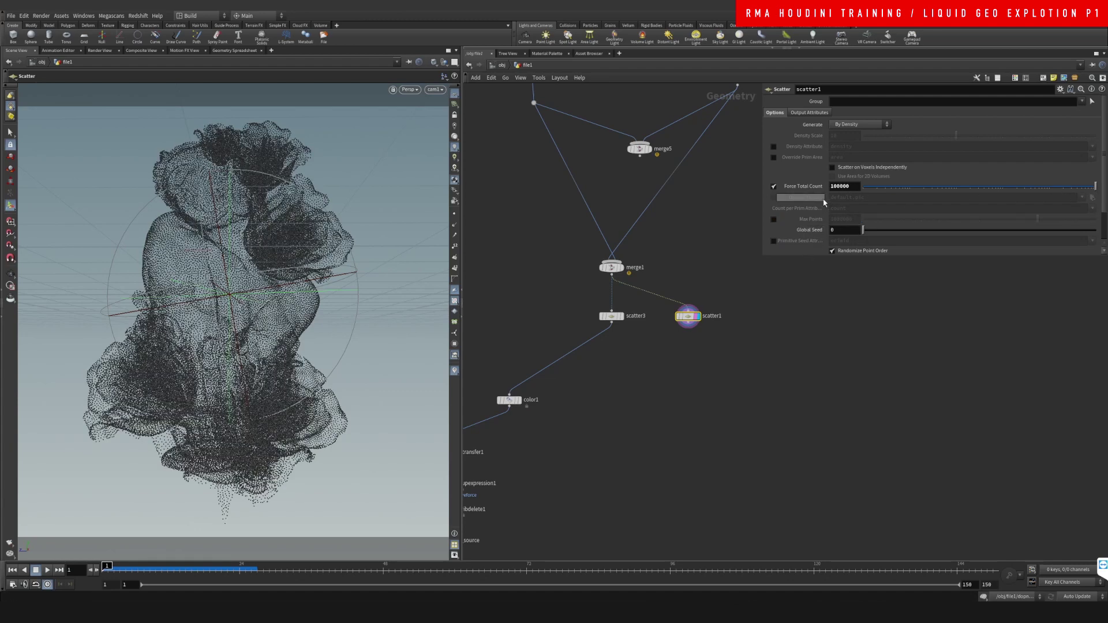
left_click(832, 186)
key("BackSpace")
type("2")
key("Return")
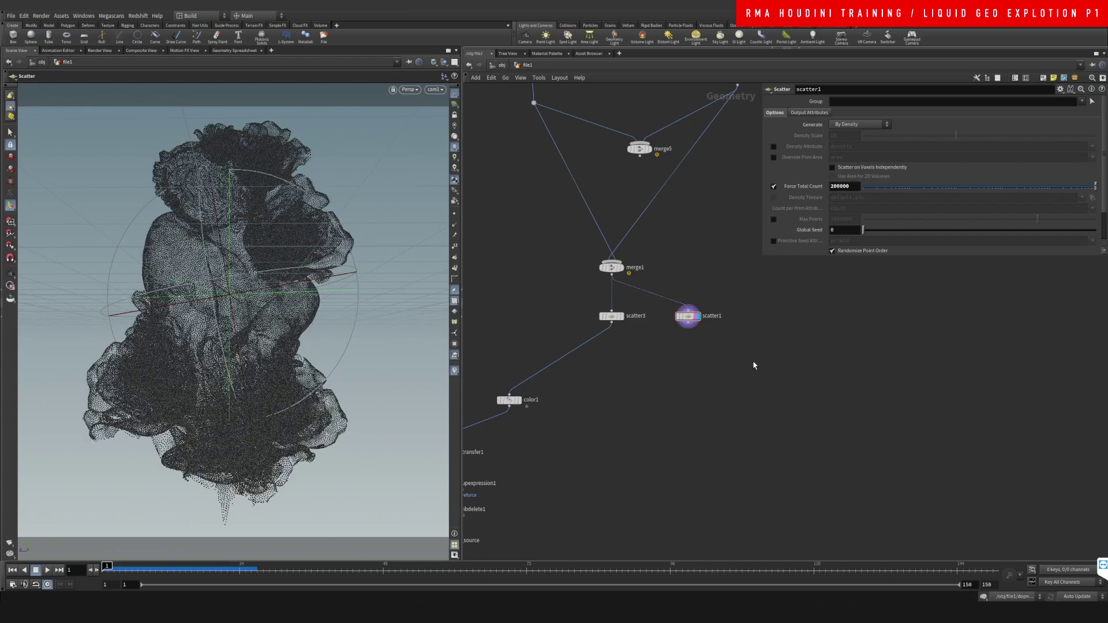
left_click(835, 186)
key("BackSpace")
type("3")
key("Return")
- Feed color1 from scatter1 in place of scatter3, and select color1
middle_click_drag(698, 411, 728, 371)
left_click_drag(729, 286, 555, 351)
middle_click_drag(571, 390, 684, 359)
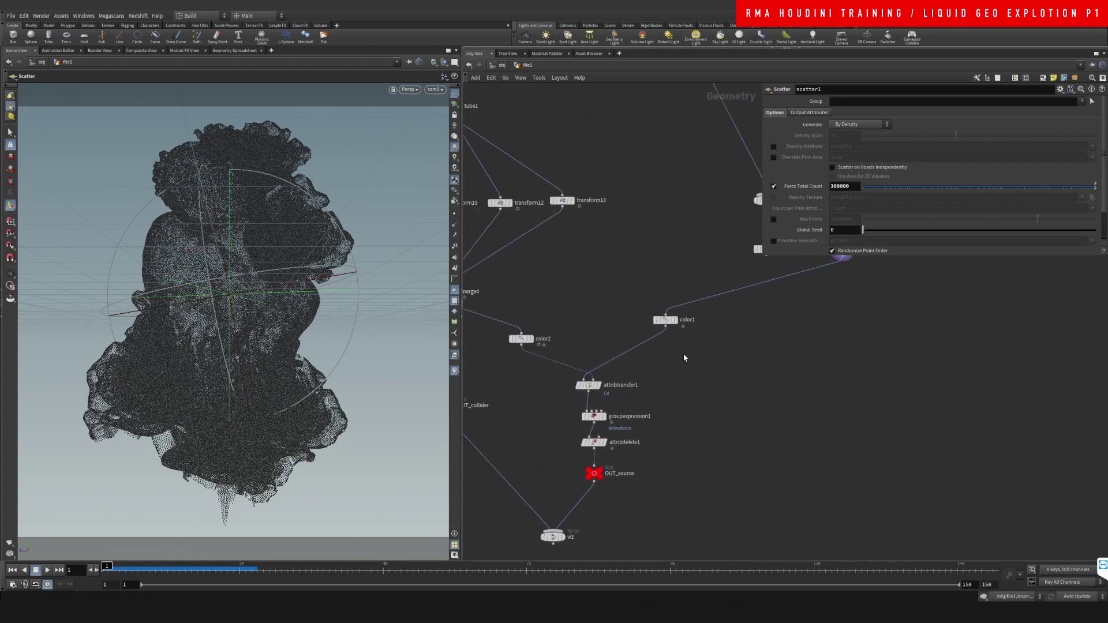
left_click(665, 320)
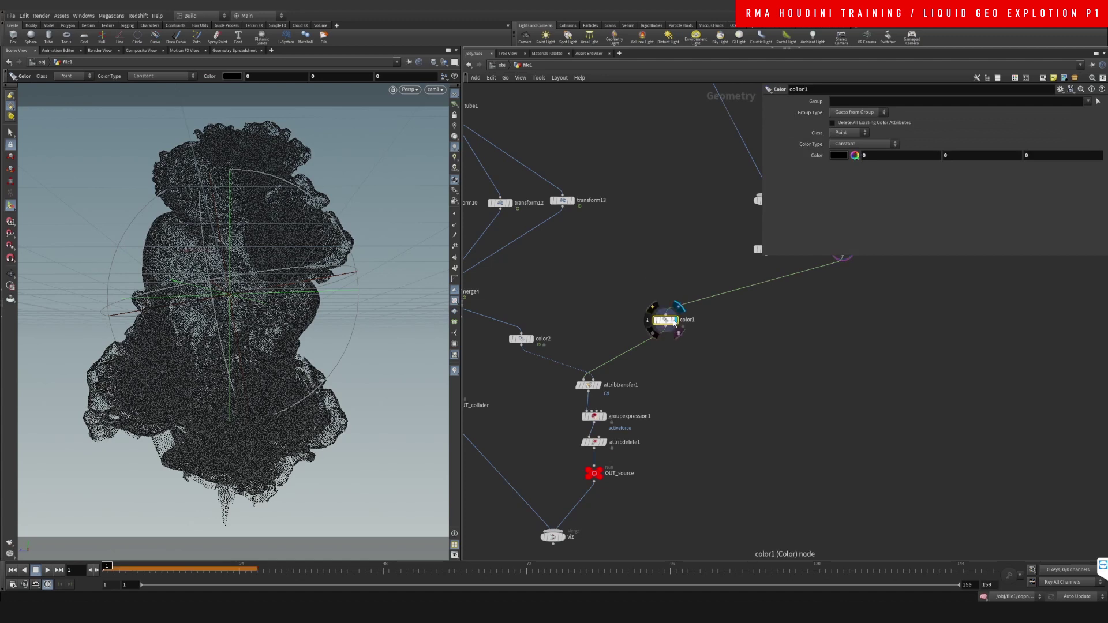
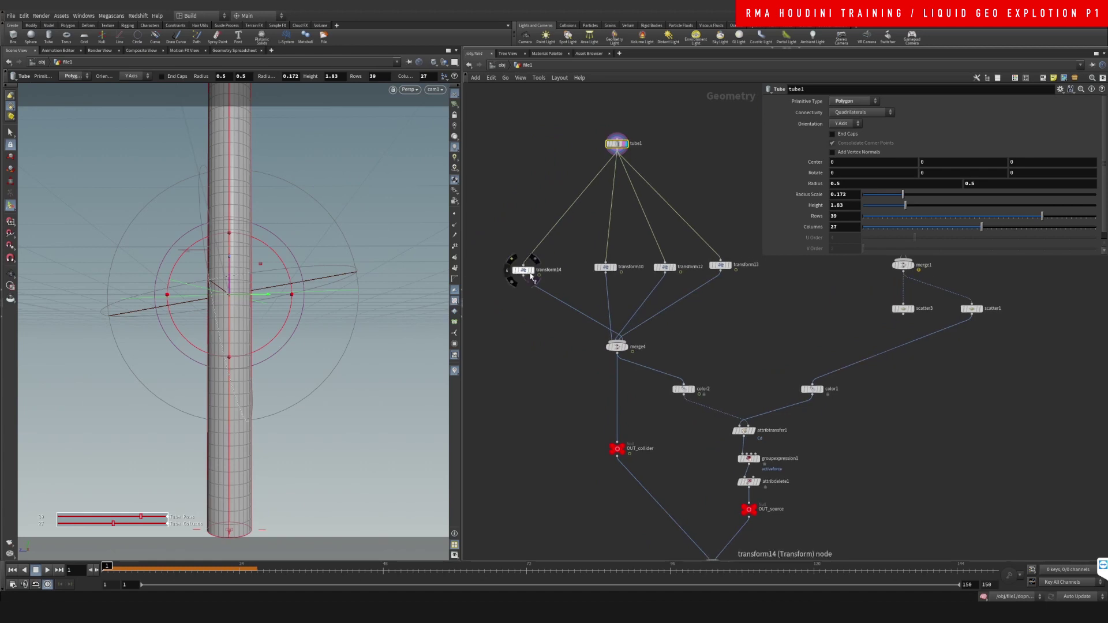
- Display transform14 and scrub the timeline to view the movement of its tube
left_click_drag(519, 297, 521, 295)
left_click_drag(132, 567, 105, 567)
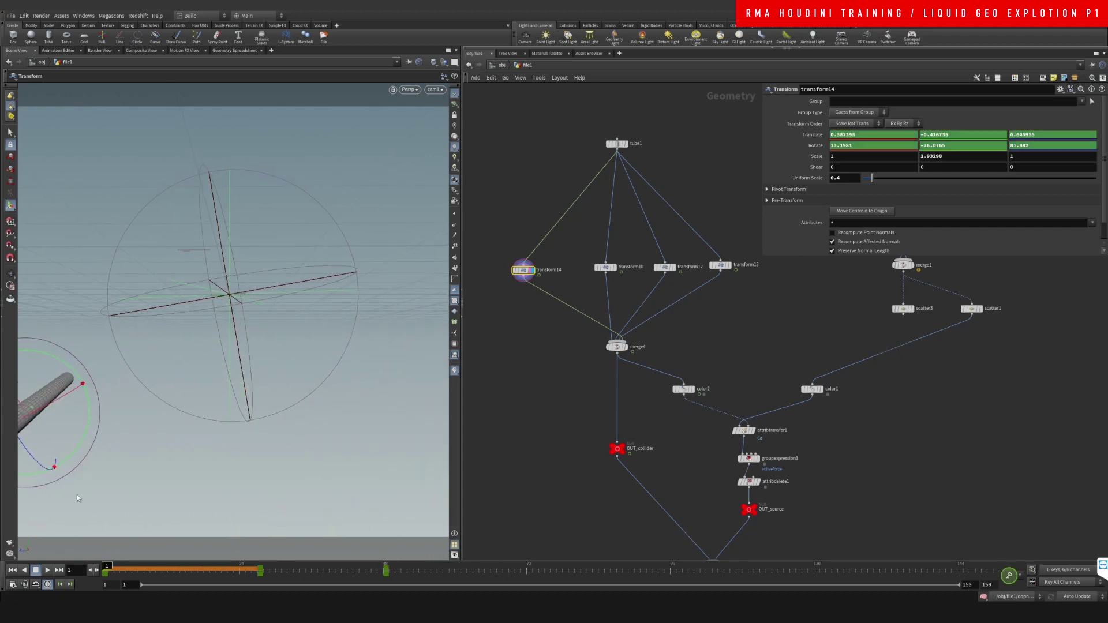
- Place an empty Merge node in the open space between merge4 and merge1
middle_click_drag(833, 336, 693, 356)
key("Tab")
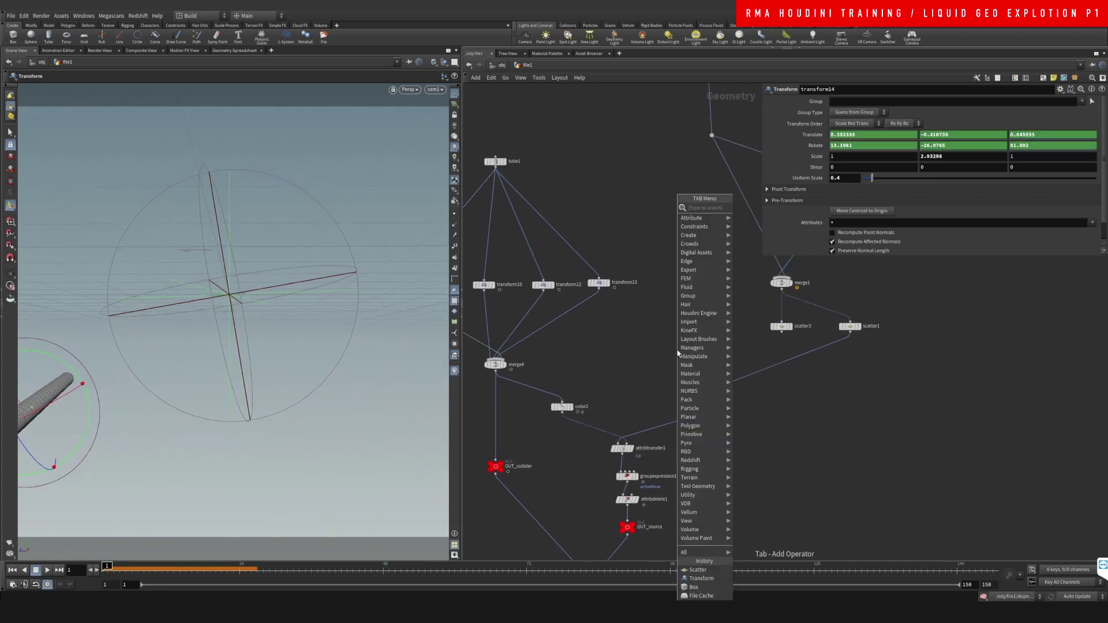
type("merge")
key("Return")
left_click(679, 352)
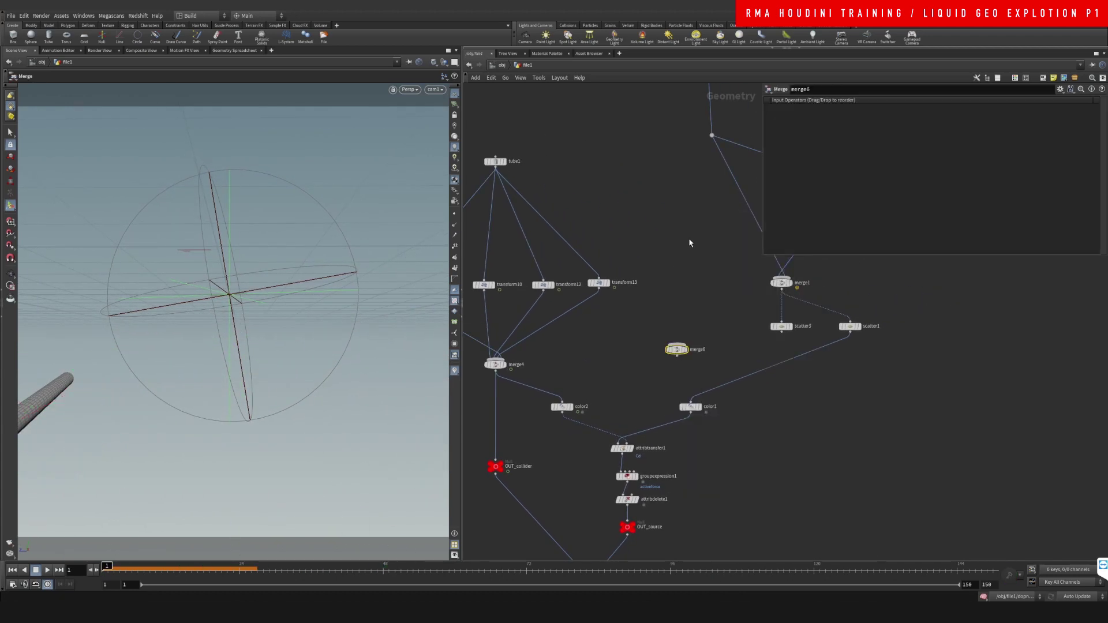
- Add a Transform node to the right of transform13, wire tube1 into it and display it
mouse_move(658, 265)
middle_mouse_down()
mouse_move(662, 285)
mouse_move(713, 269)
mouse_move(662, 284)
middle_mouse_up()
key("Tab")
type("transform")
key("Return")
left_click(616, 261)
left_click_drag(500, 194, 635, 256)
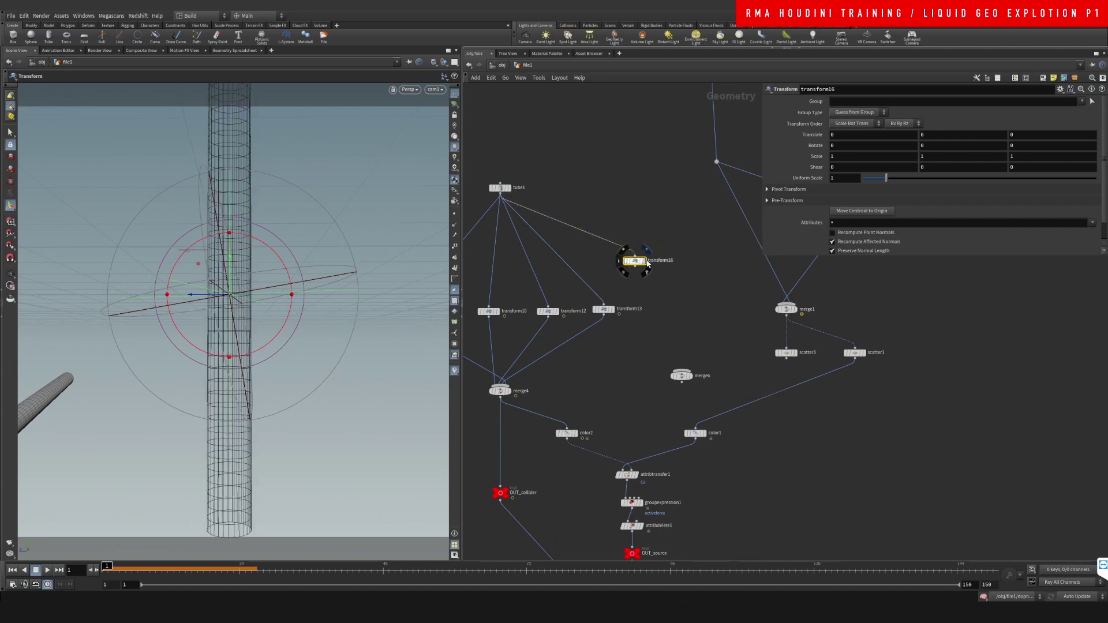
left_click(644, 261)
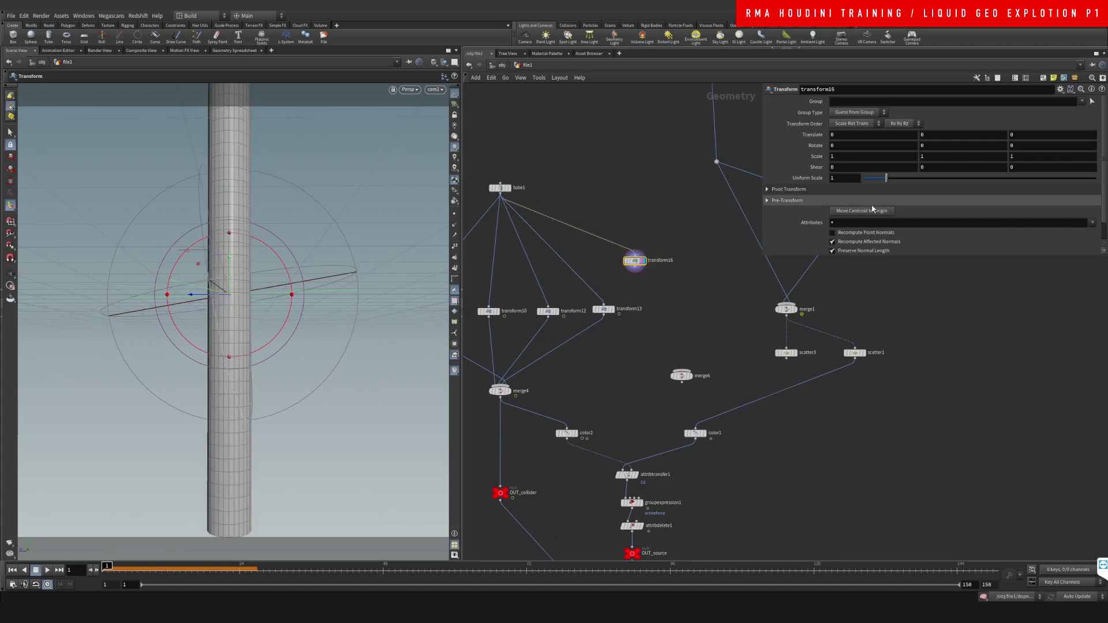
- Wire transform16 and scatter1 into merge6 and display the merged result
middle_click_drag(671, 321, 626, 322)
left_click_drag(590, 272, 637, 372)
left_click_drag(741, 317, 641, 373)
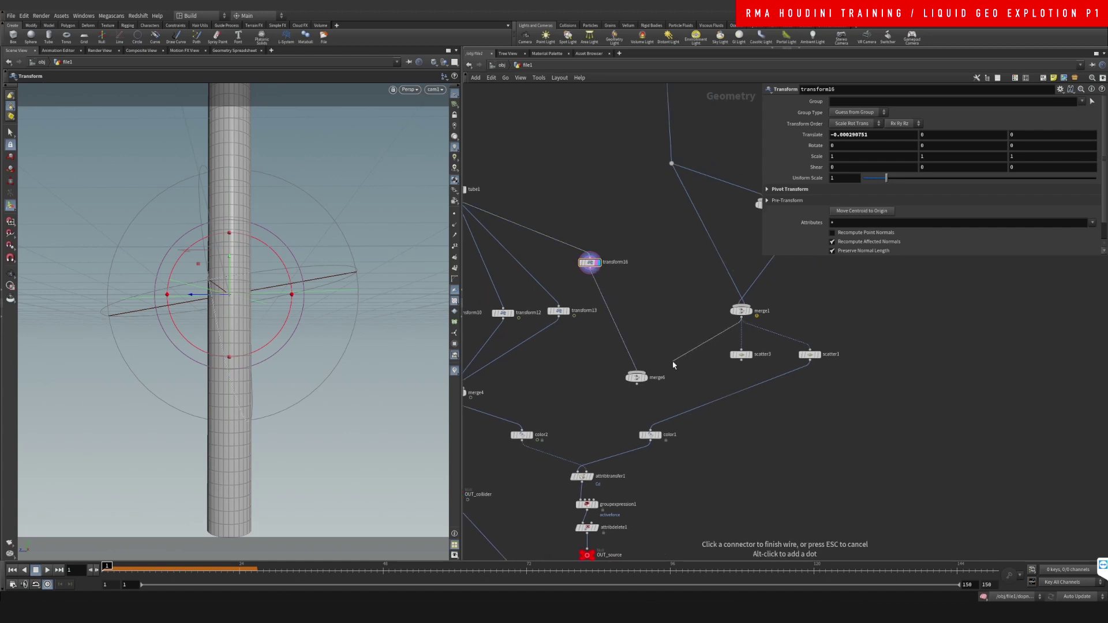
left_click_drag(700, 345, 810, 359)
left_click(647, 378)
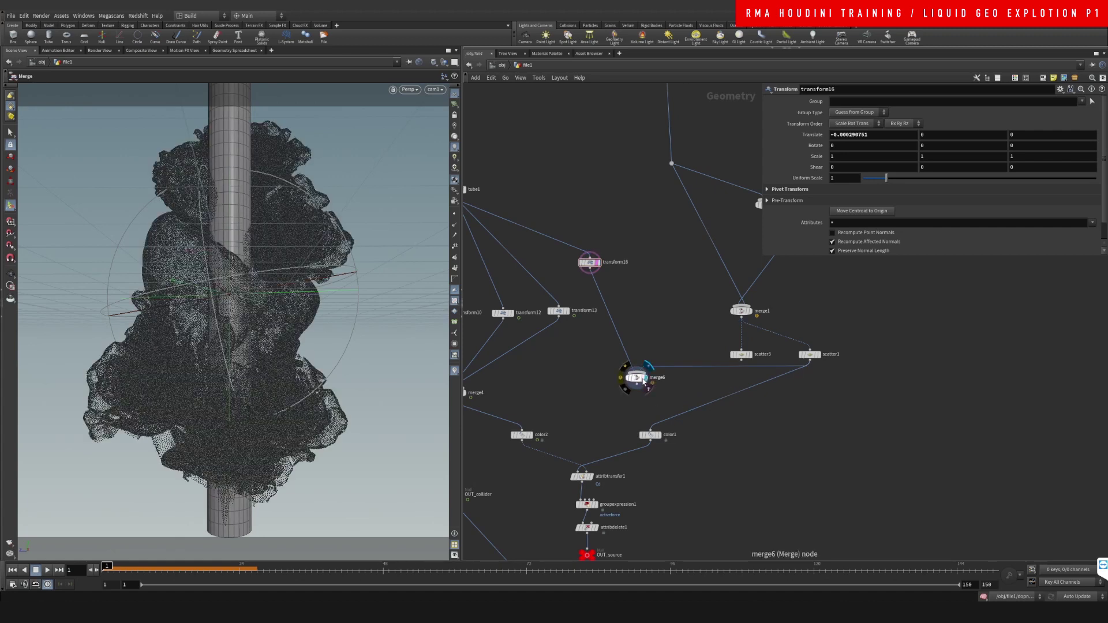
- Move and rotate the transform16 tube freehand to the sculpture's lower side, and keyframe Translate and Rotate at frame 1
left_click(589, 262)
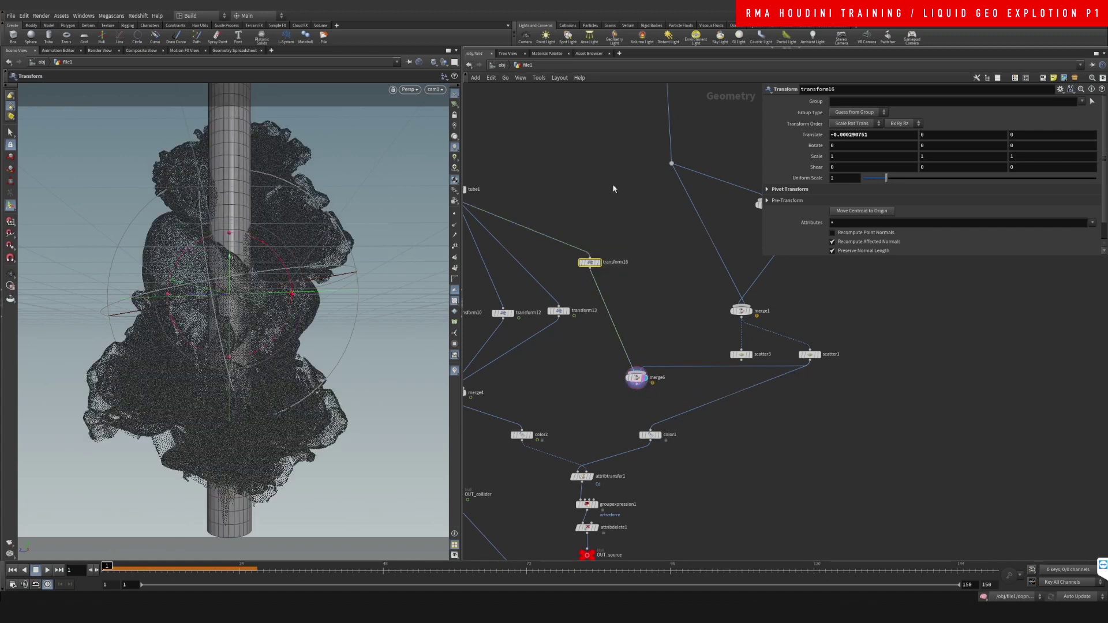
left_click_drag(229, 289, 61, 435)
left_click_drag(102, 351, 124, 508)
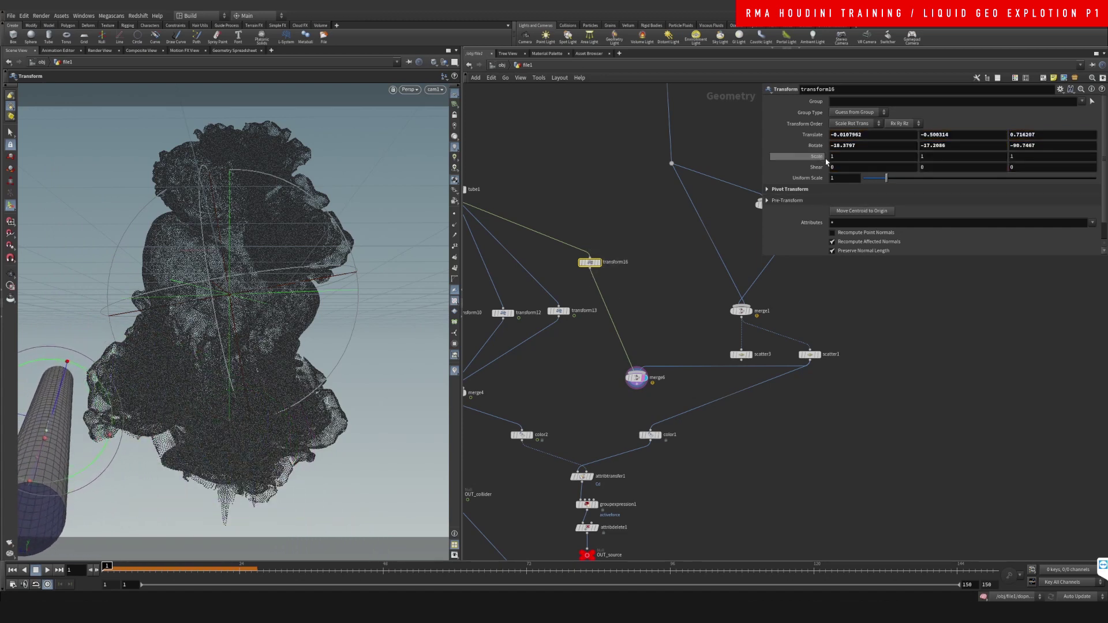
left_click(813, 134, "alt")
left_click(816, 145, "alt")
- Move the transform16 tube freehand through the sculpture at frame 14, keyframe Translate and Rotate, and scrub back to the start
left_click(180, 569)
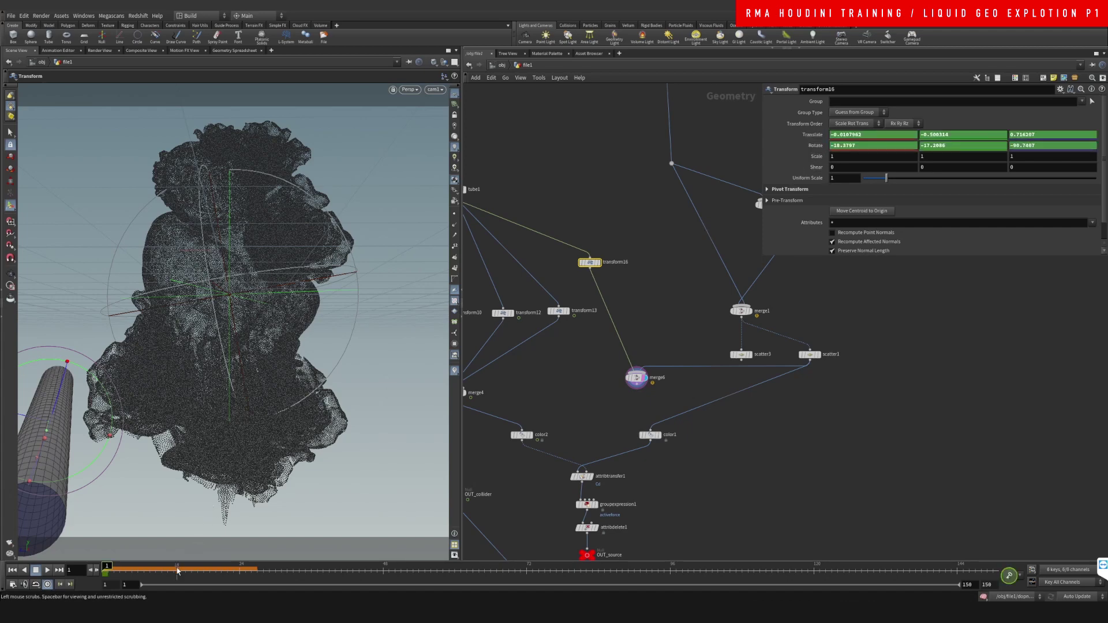
left_click_drag(173, 404, 444, 294)
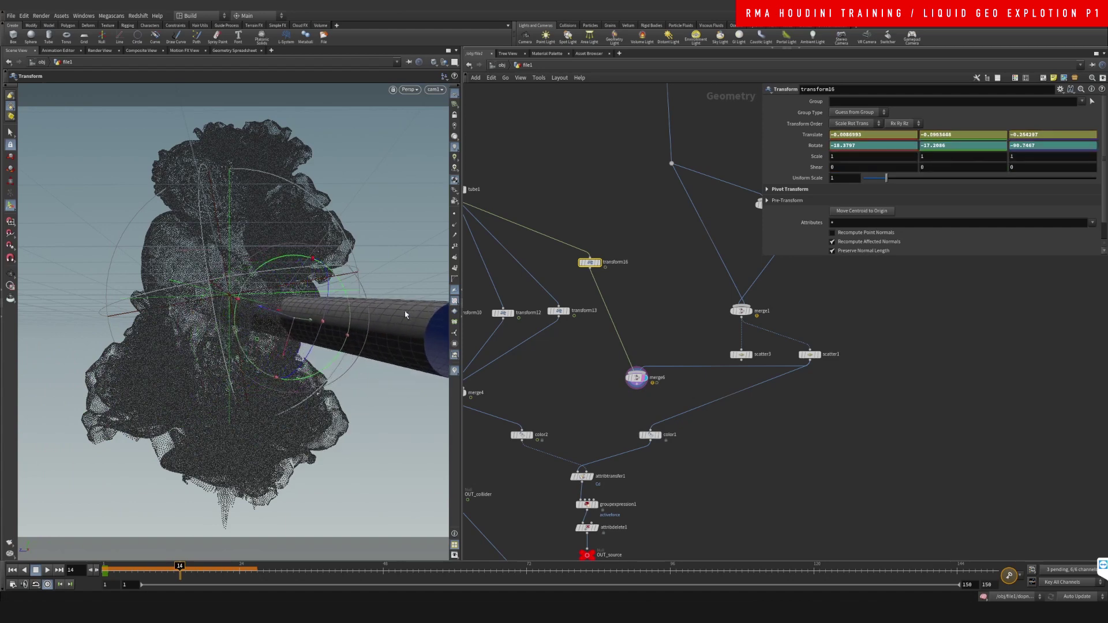
left_click(815, 135, "alt")
left_click(816, 145, "alt")
left_click_drag(180, 570, 107, 569)
key("h")
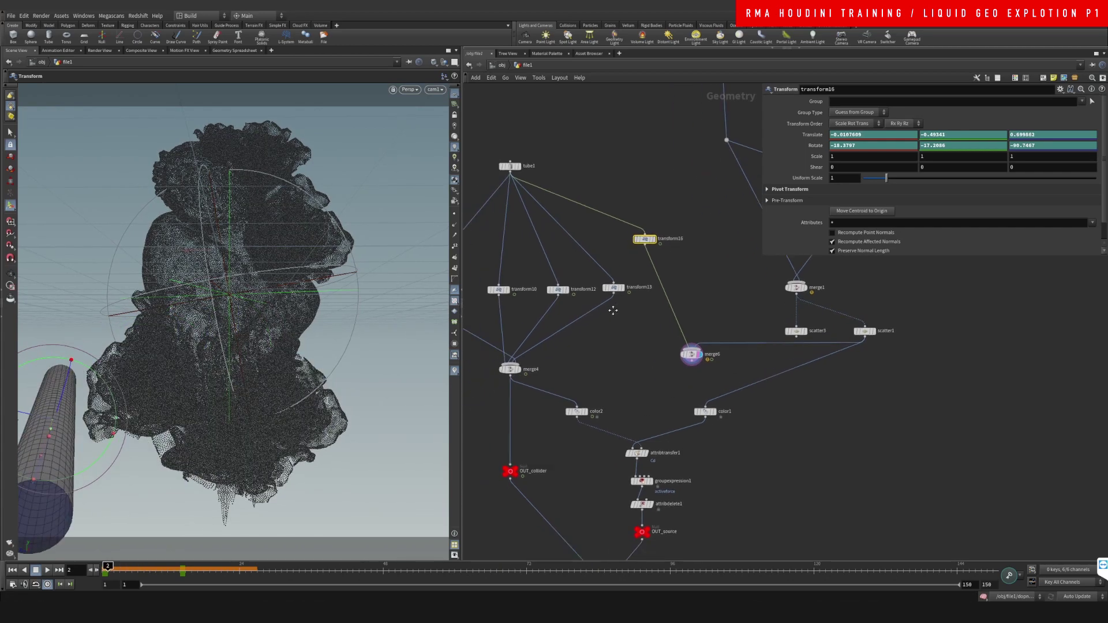
- Display merge4, scrub to frame 25 to review the animated tubes, and select transform13 to inspect its settings
left_click(604, 309)
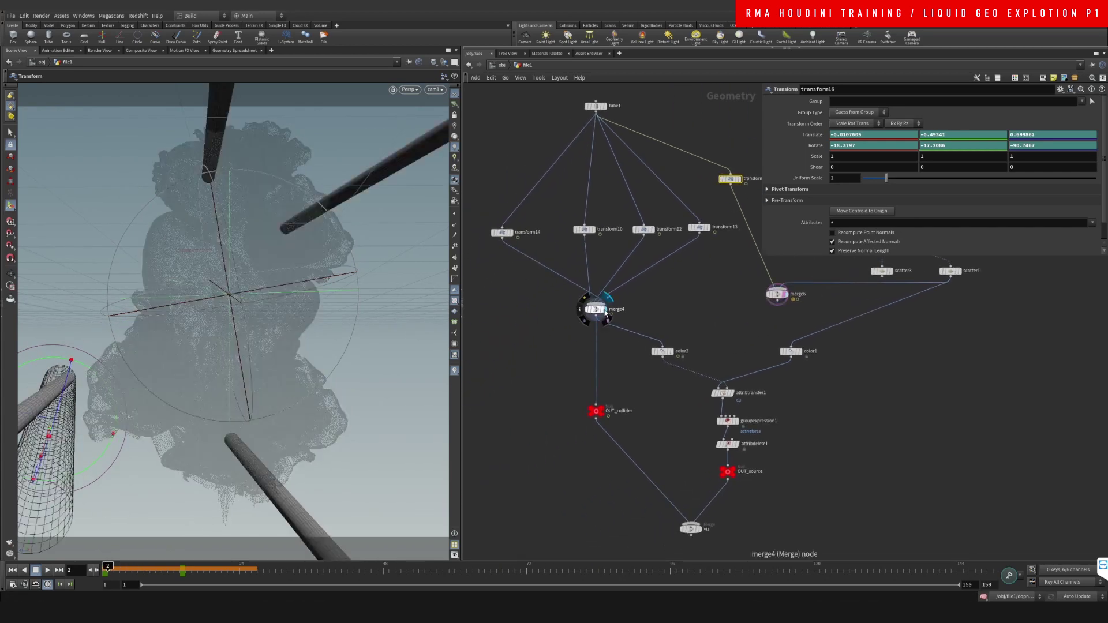
left_click_drag(107, 570, 245, 567)
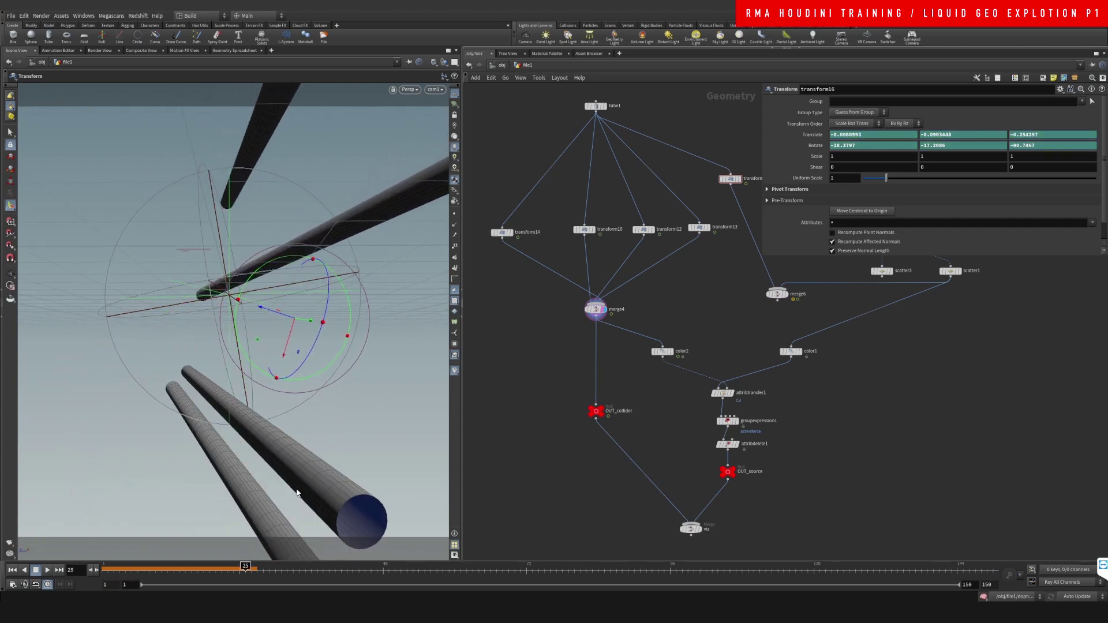
left_click(692, 230)
left_click_drag(647, 216, 689, 246)
- Display merge6, move the transform16 tube freehand near the sculpture's head at frame 25, and keyframe Translate and Rotate
left_click(697, 329)
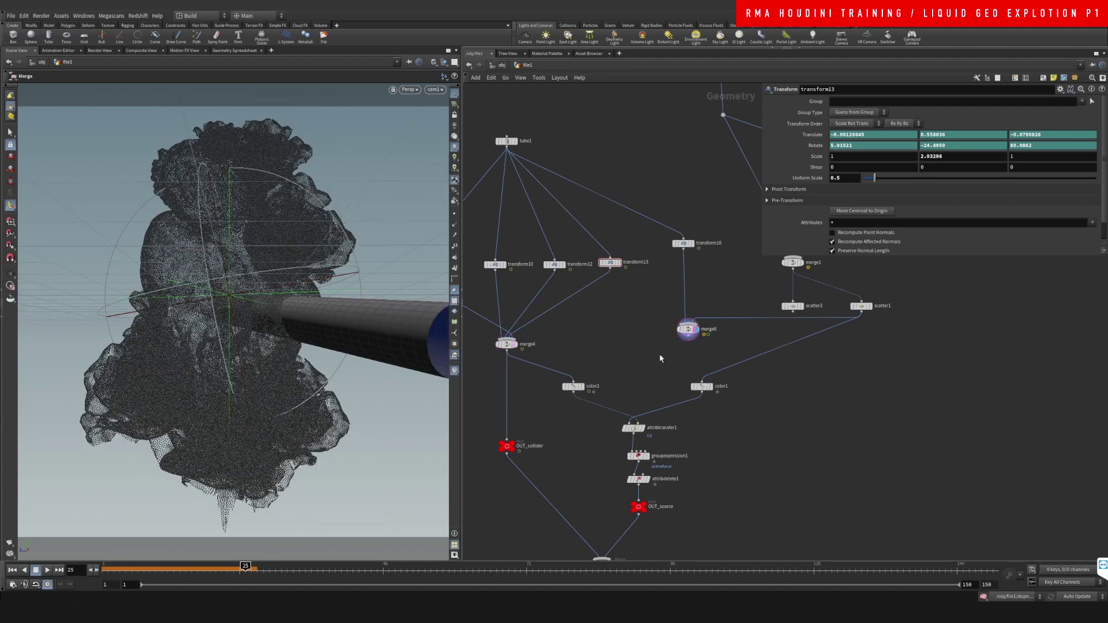
left_click(683, 243)
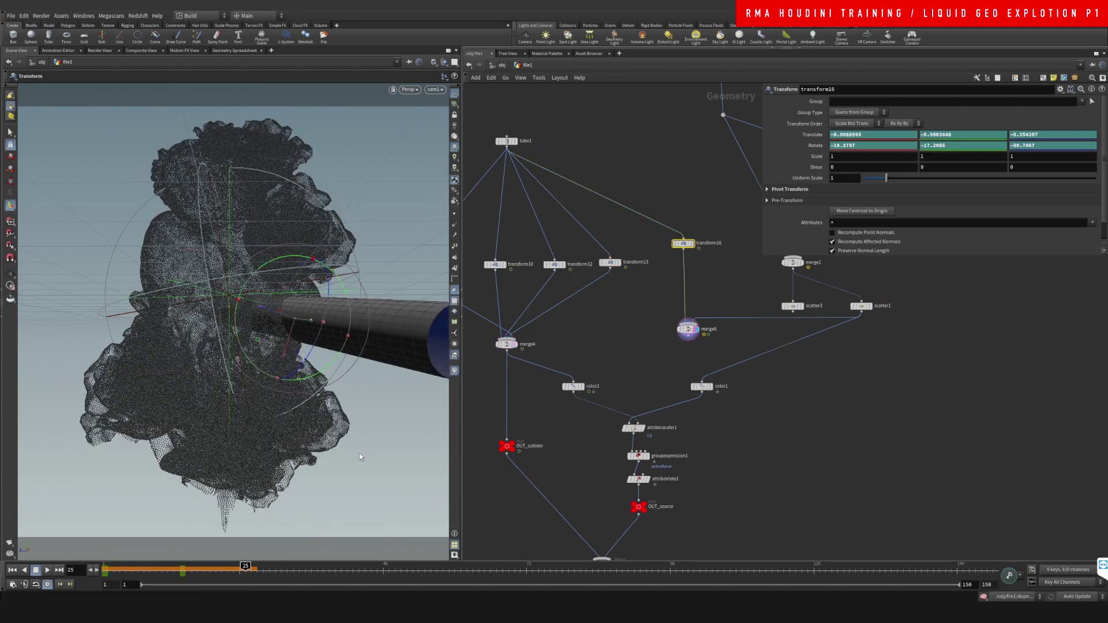
left_click_drag(147, 577, 245, 568)
middle_click_drag(306, 485, 369, 297)
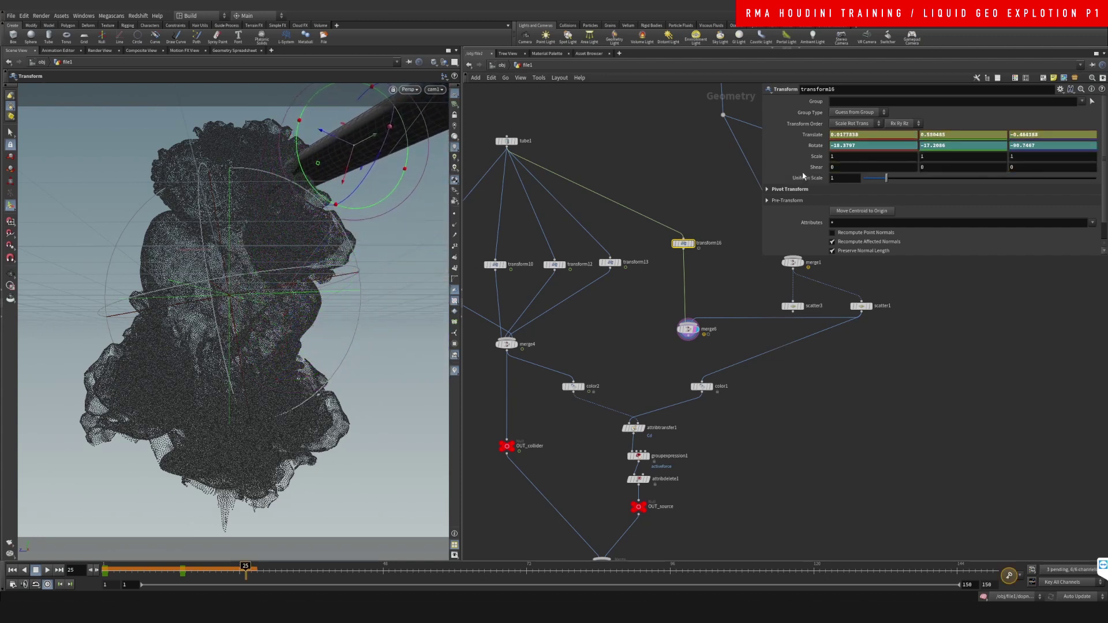
left_click(813, 135, "alt")
left_click(815, 146, "alt")
left_click_drag(245, 569, 86, 564)
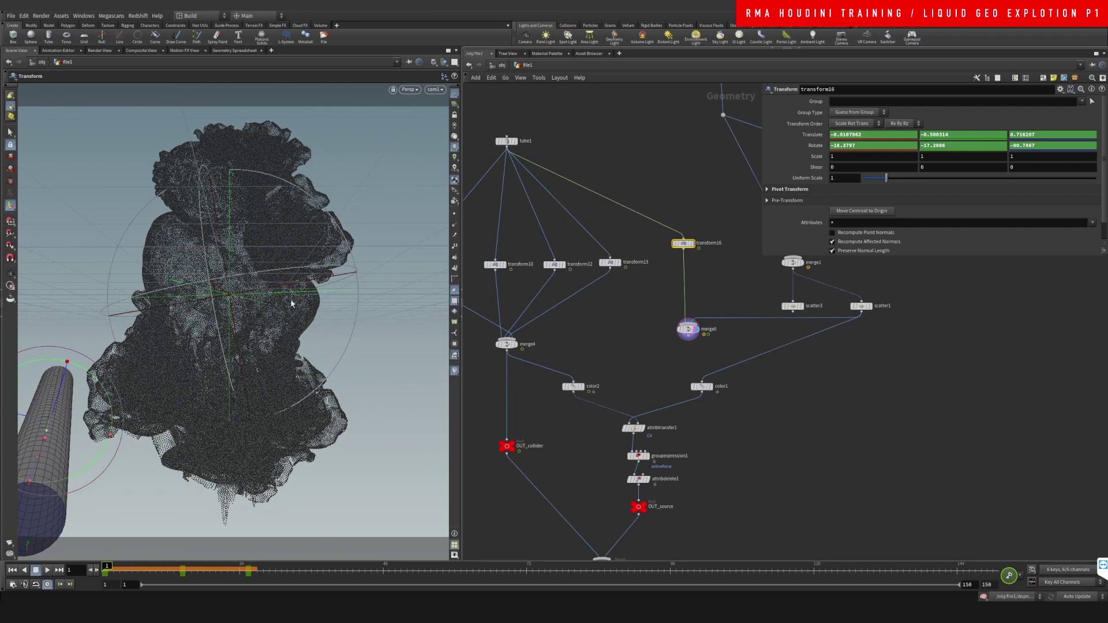
- Delete the example nodes transform16 and merge6 with their wiring
scroll(622, 335, "down", 2)
middle_click_drag(671, 240, 665, 197)
key("Delete")
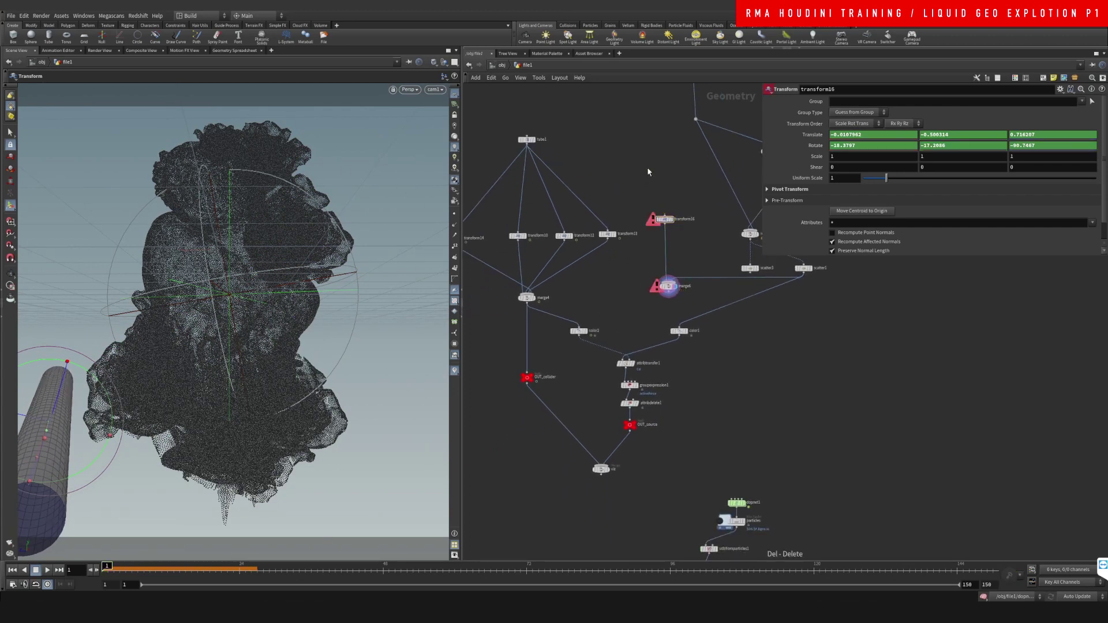
left_click_drag(649, 177, 668, 282)
key("Delete")
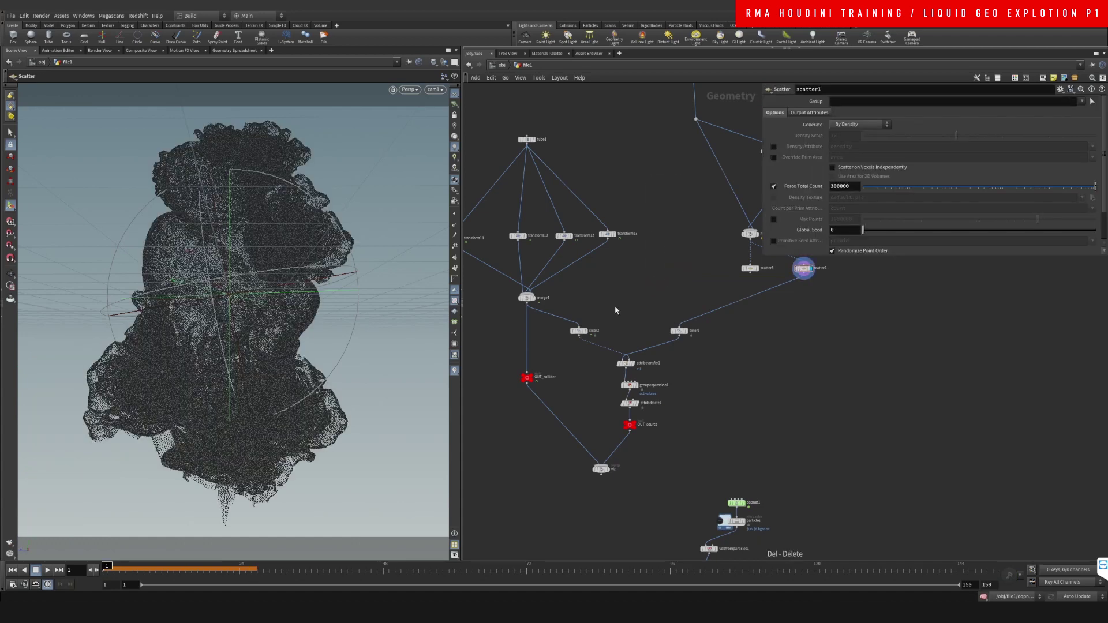
- Display color2 and select it to inspect the color assigned to the merged tubes
scroll(649, 366, "up", 3)
left_click(556, 324)
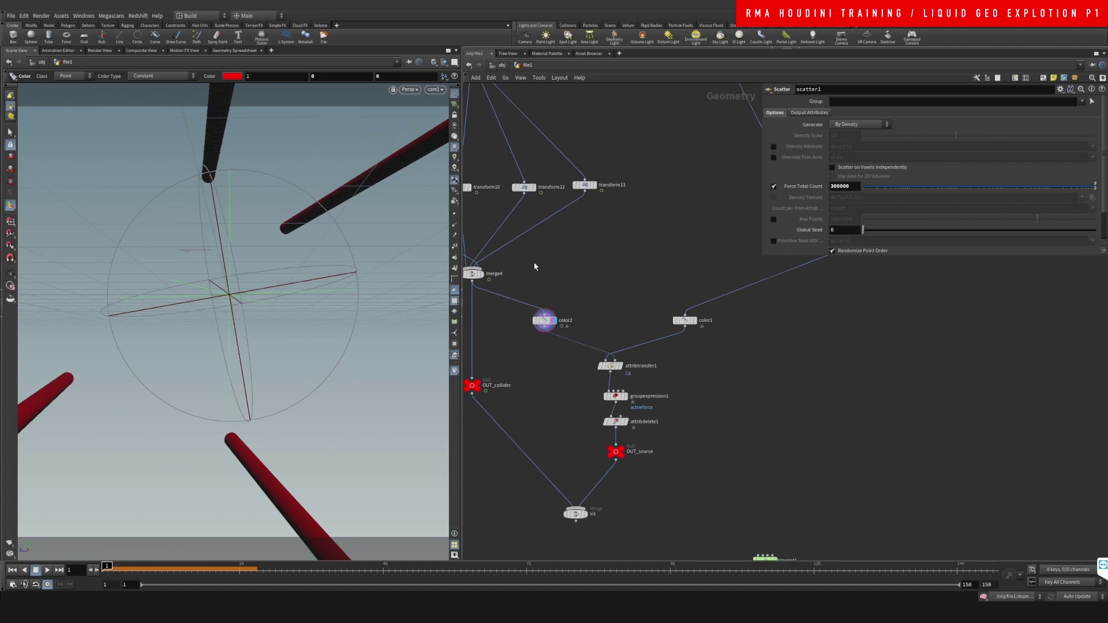
middle_click_drag(536, 262, 575, 258)
middle_click_drag(634, 313, 611, 276)
left_click(563, 279)
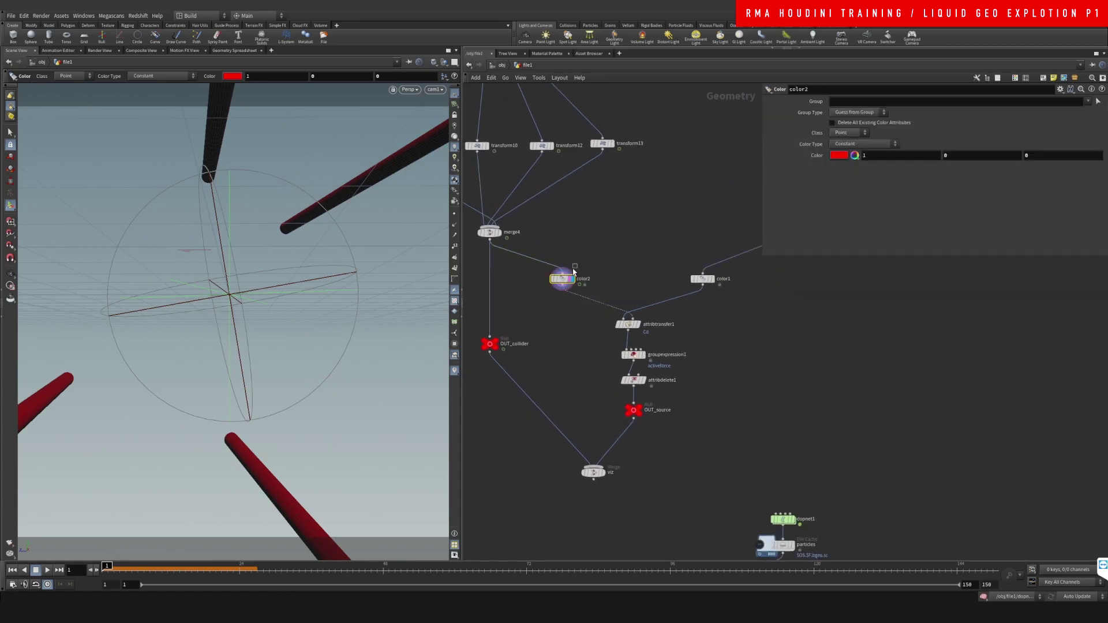
scroll(594, 259, "up", 3)
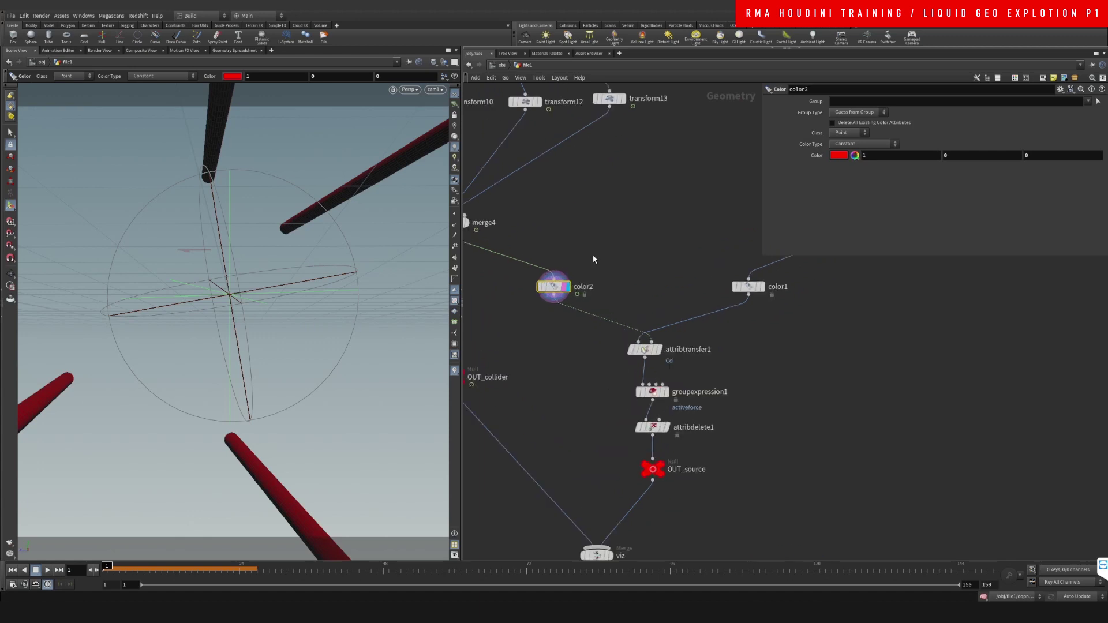
- Place a new Color node beside color2 above attribtransfer1
key("Tab")
type("colo")
key("Return")
left_click(629, 266)
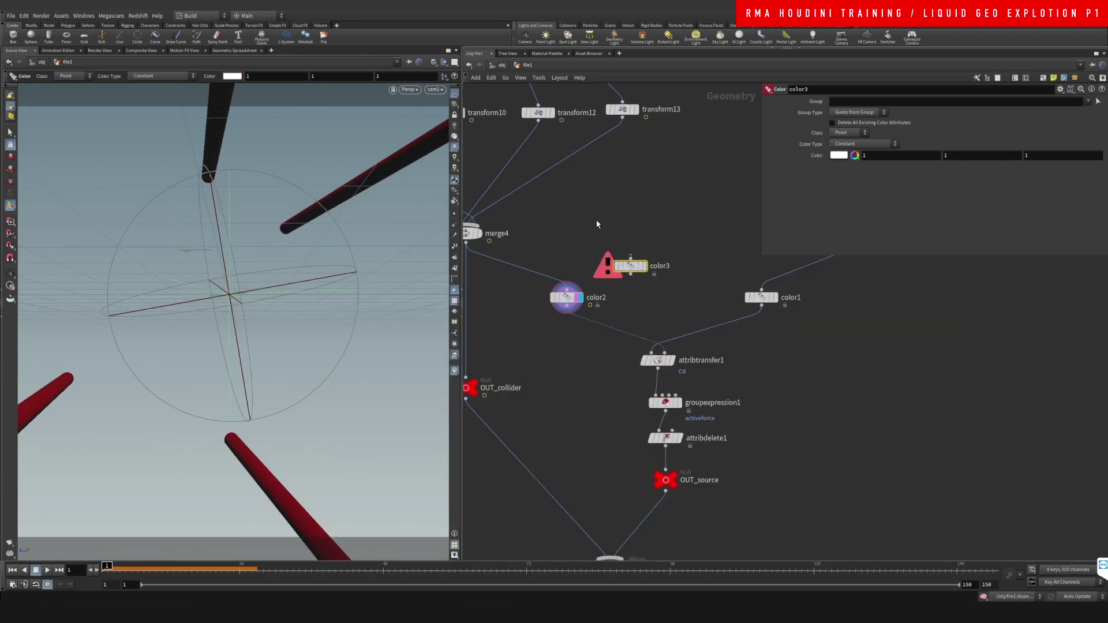
- Wire merge4 into color3, display color3, and set its color to red (1, 0, 0)
left_click_drag(465, 243, 629, 258)
left_click(643, 266)
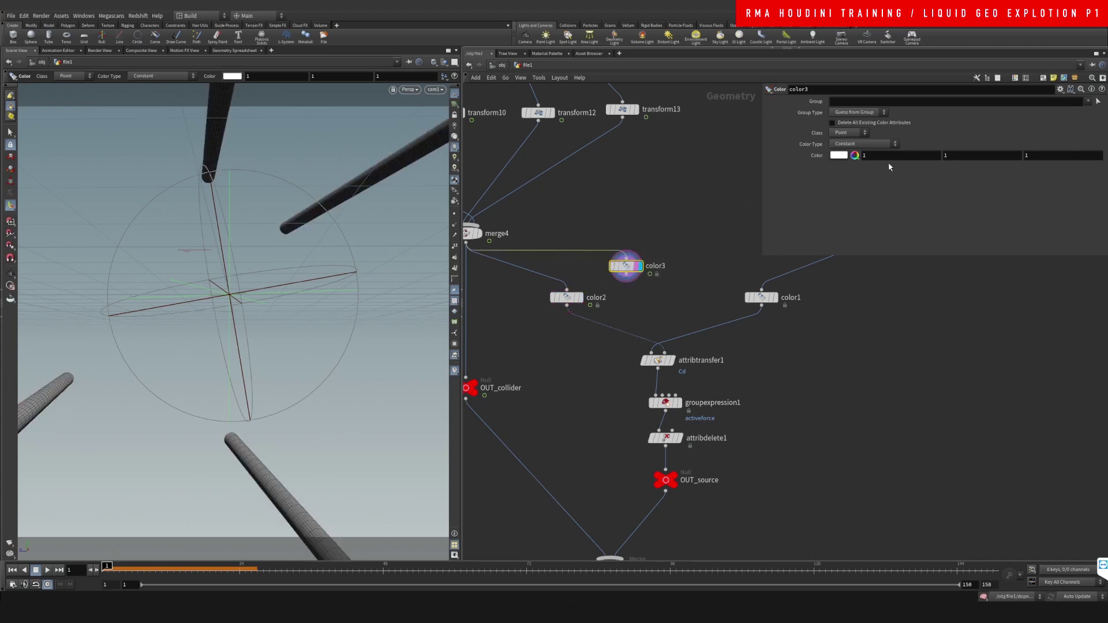
type("0")
key("Tab")
type("0")
key("Return")
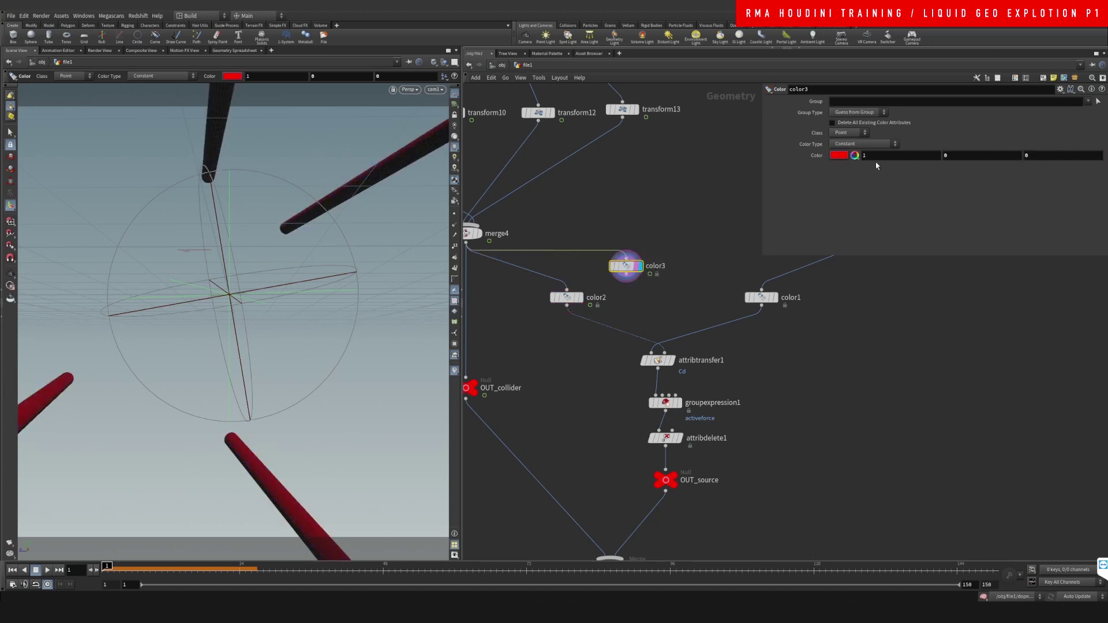
middle_click_drag(695, 230, 616, 252)
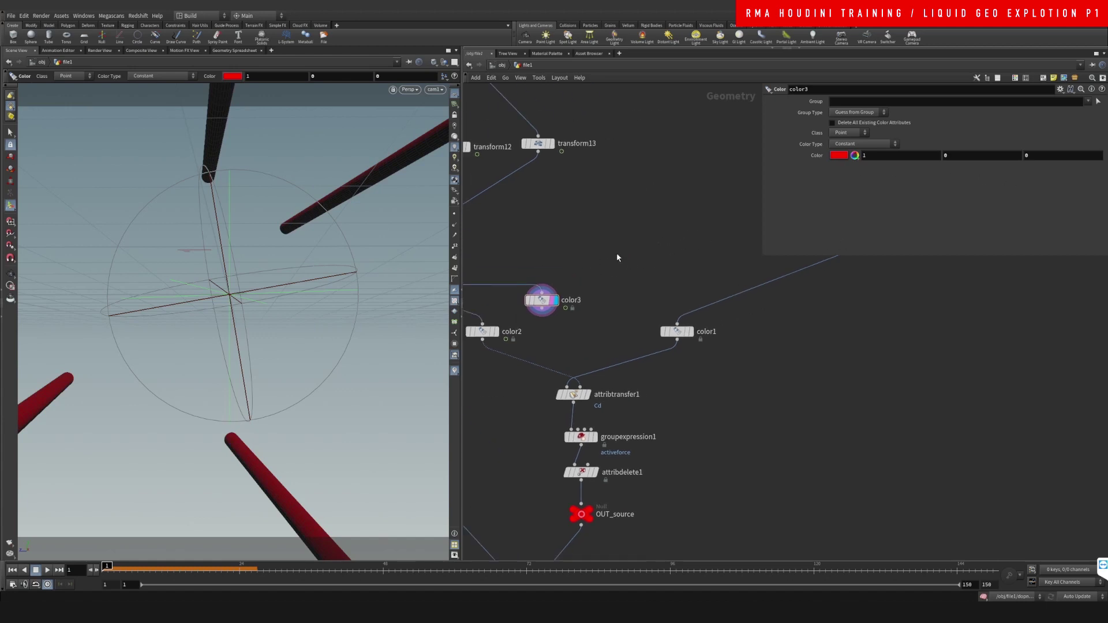
scroll(606, 260, "down", 3)
left_click_drag(668, 322, 676, 310)
middle_click_drag(676, 310, 688, 337)
left_click_drag(567, 322, 579, 324)
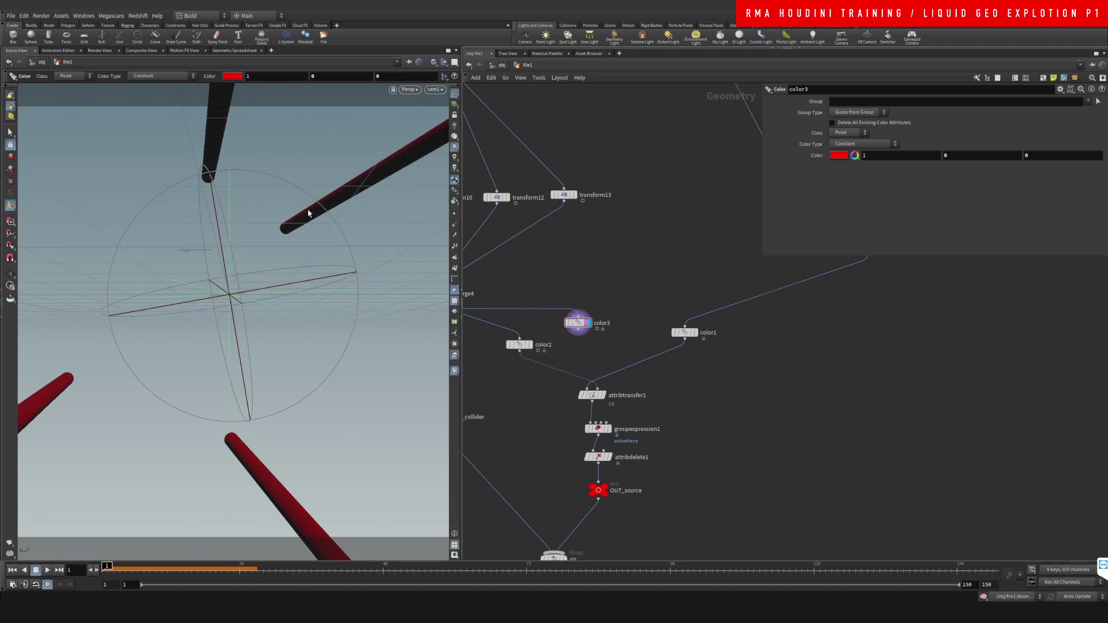
middle_click_drag(761, 338, 627, 363)
middle_click_drag(622, 308, 674, 319)
mouse_move(633, 362)
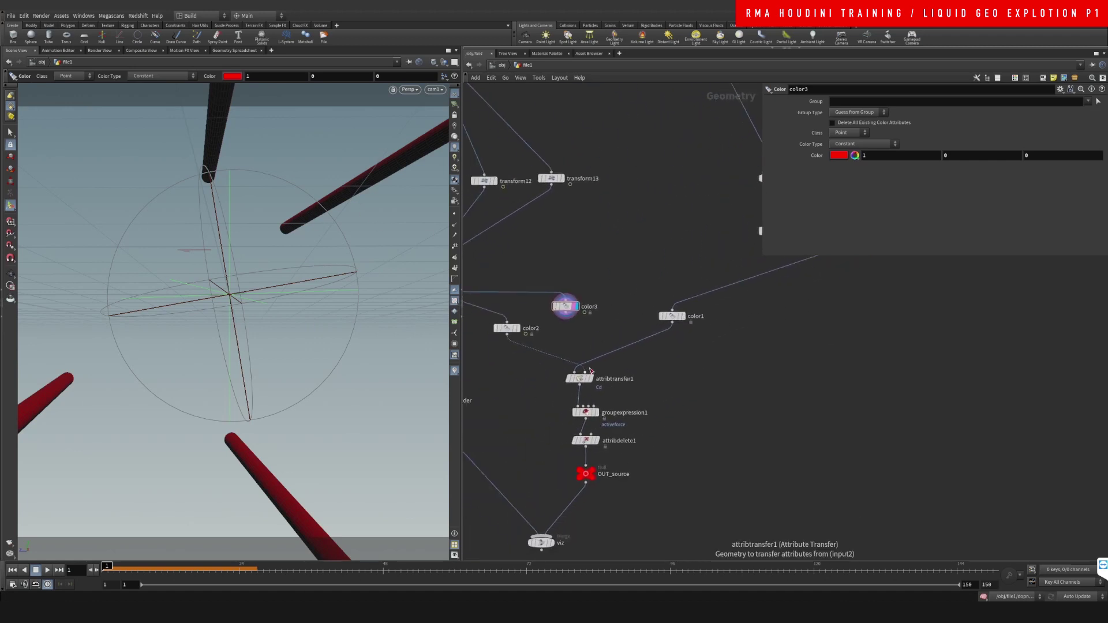
- Add a new Attribute Transfer node beside attribtransfer1
left_click_drag(674, 319, 671, 313)
key("Tab")
type("attr")
type("ibw")
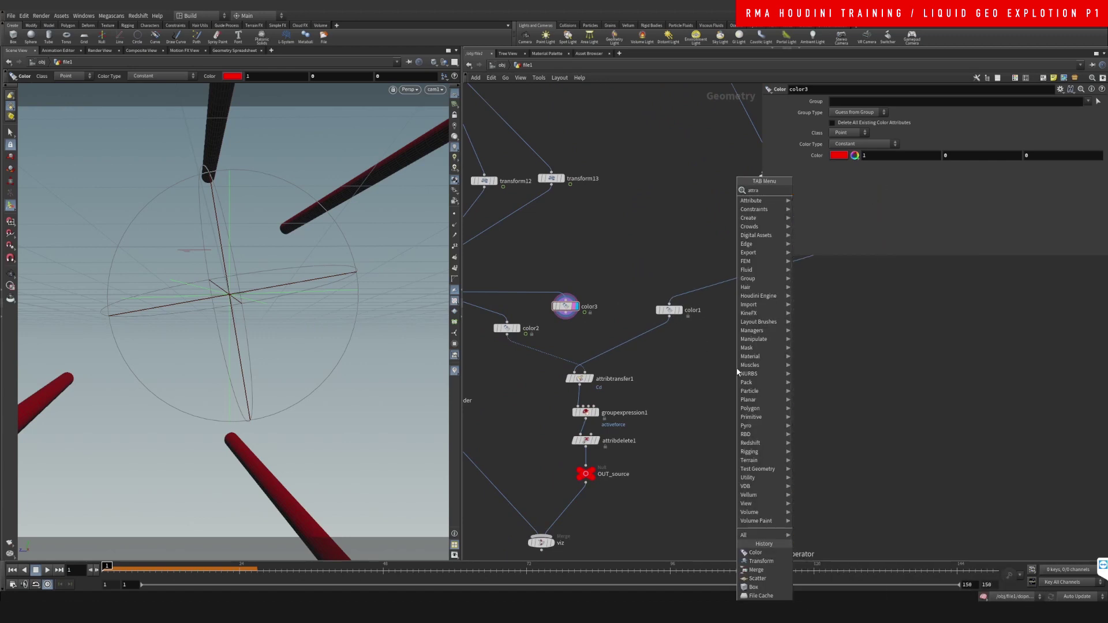
key("Escape")
key("Tab")
type("attribtr")
key("Return")
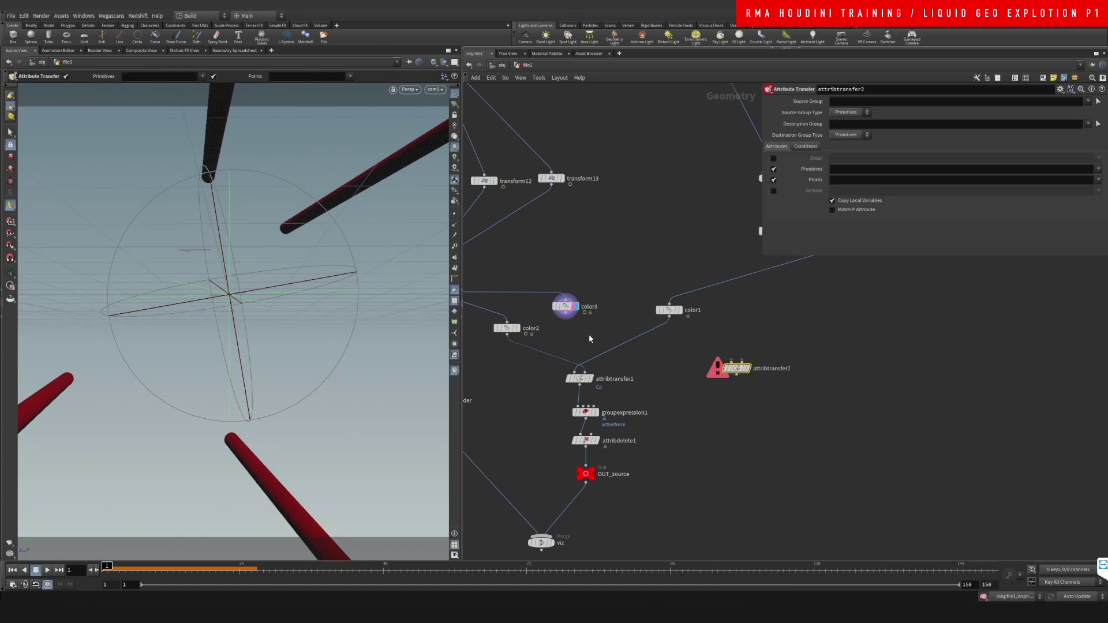
- Wire color1 into the first input and color3 into the second input of attribtransfer2, and display that node
left_click_drag(571, 312, 741, 361)
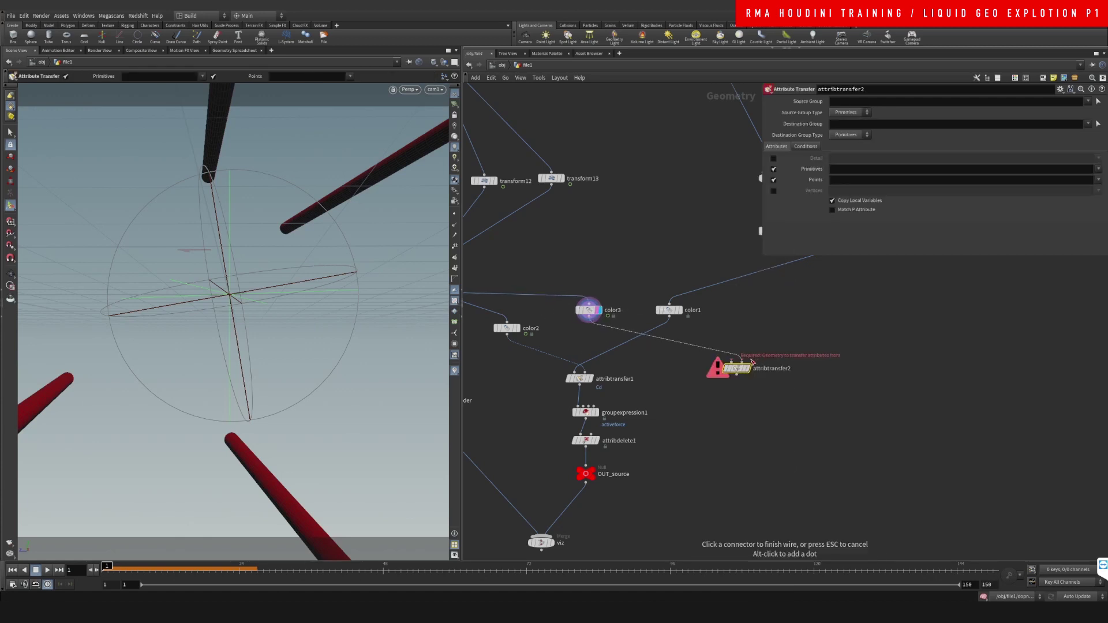
left_click(670, 317)
left_click(733, 362)
left_click(736, 359)
scroll(772, 315, "down", 3)
key("Escape")
scroll(749, 344, "up", 3)
left_click(657, 329)
left_click(803, 370)
left_click(795, 371)
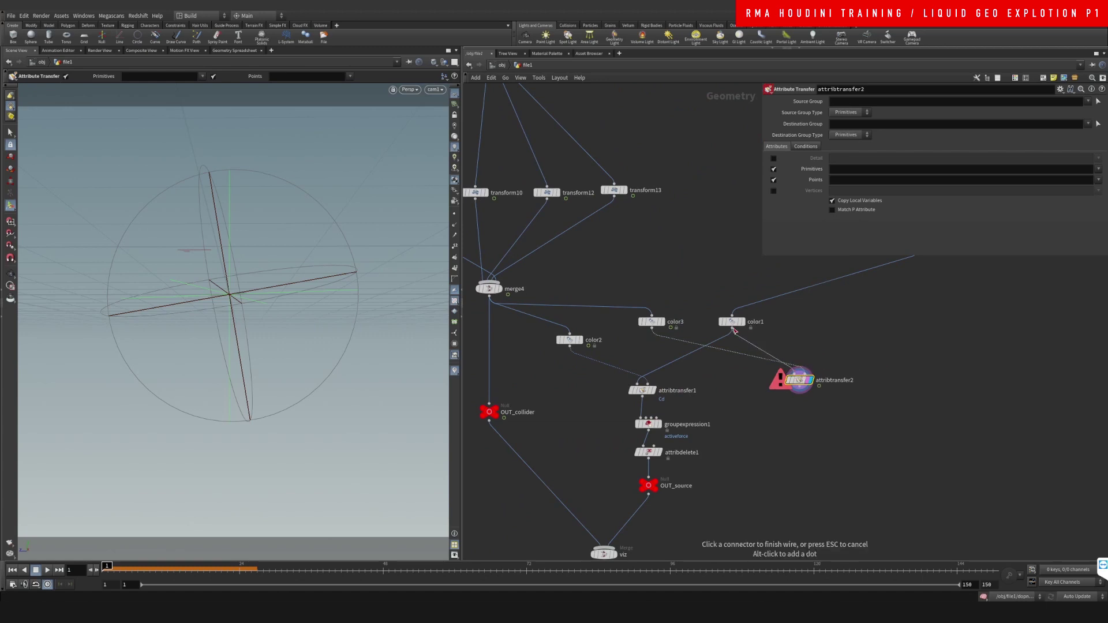
left_click(733, 329)
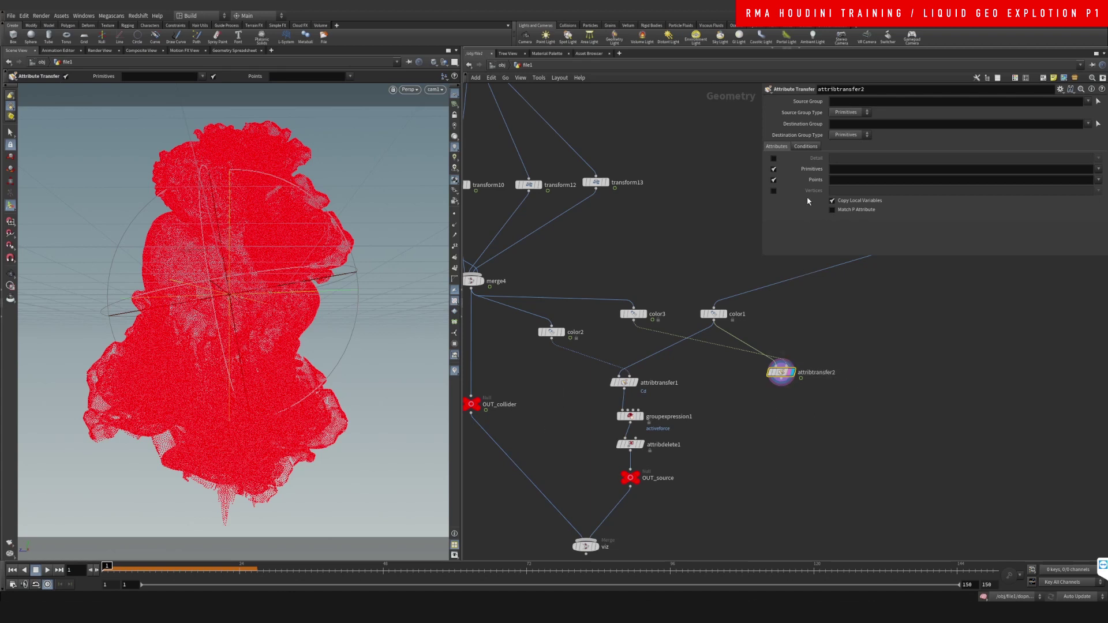
- Disable primitive attribute transfer on attribtransfer2 and restrict its point attributes to Cd
left_click(773, 169)
left_click(1099, 186)
left_click(1094, 195)
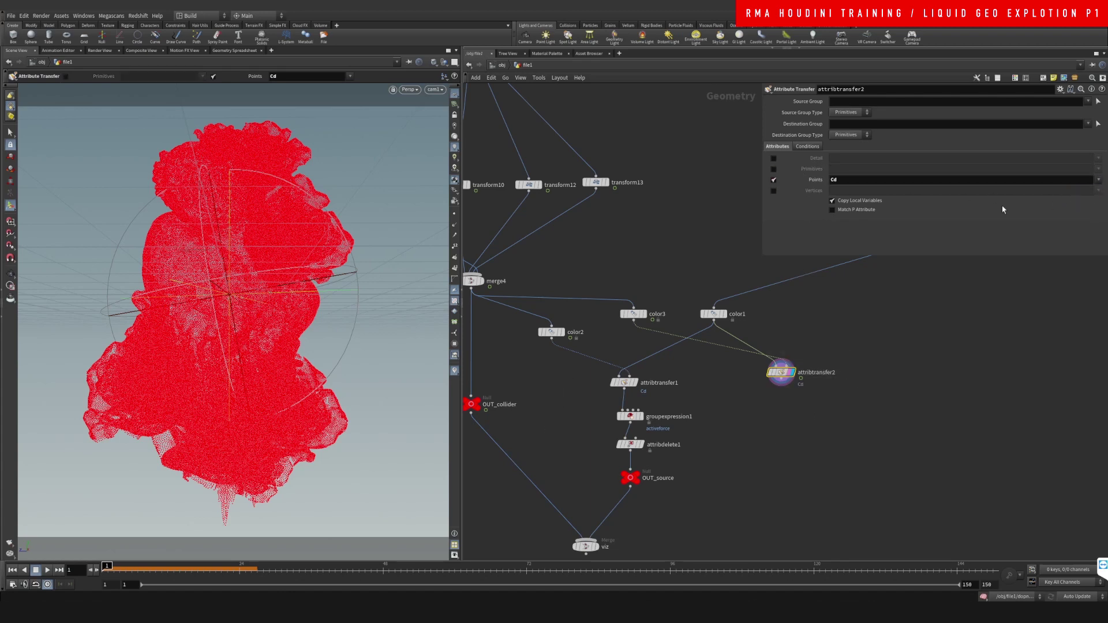
- Set attribtransfer2's Distance Threshold to 0.05 and Blend Width to 0.09, and scrub the timeline to frame 22
left_click(808, 147)
left_click_drag(884, 191, 864, 203)
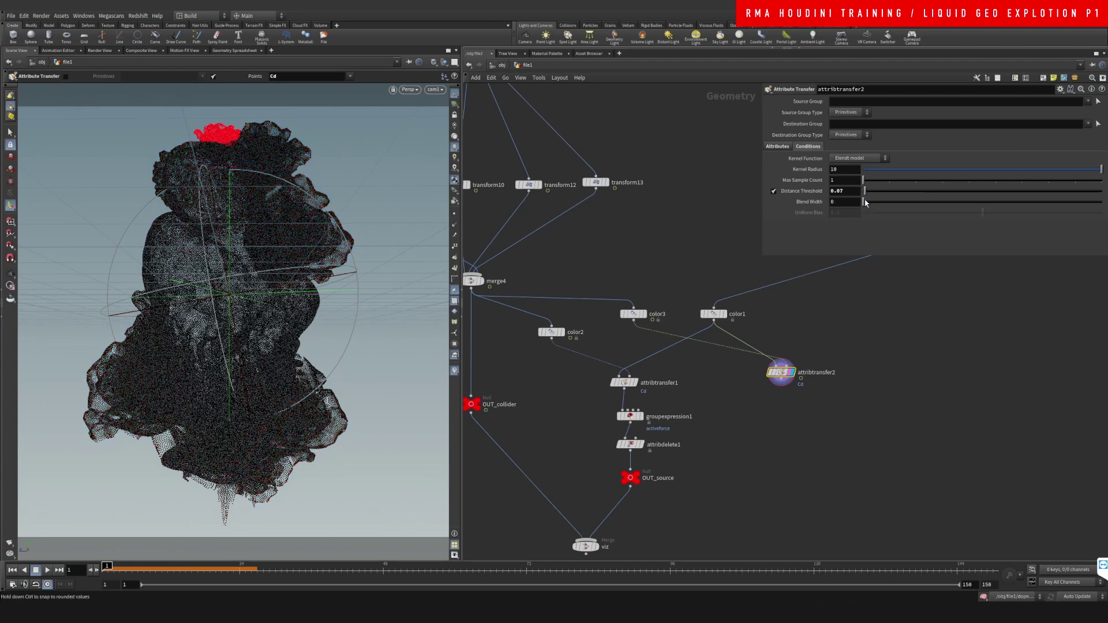
left_click_drag(127, 571, 228, 567)
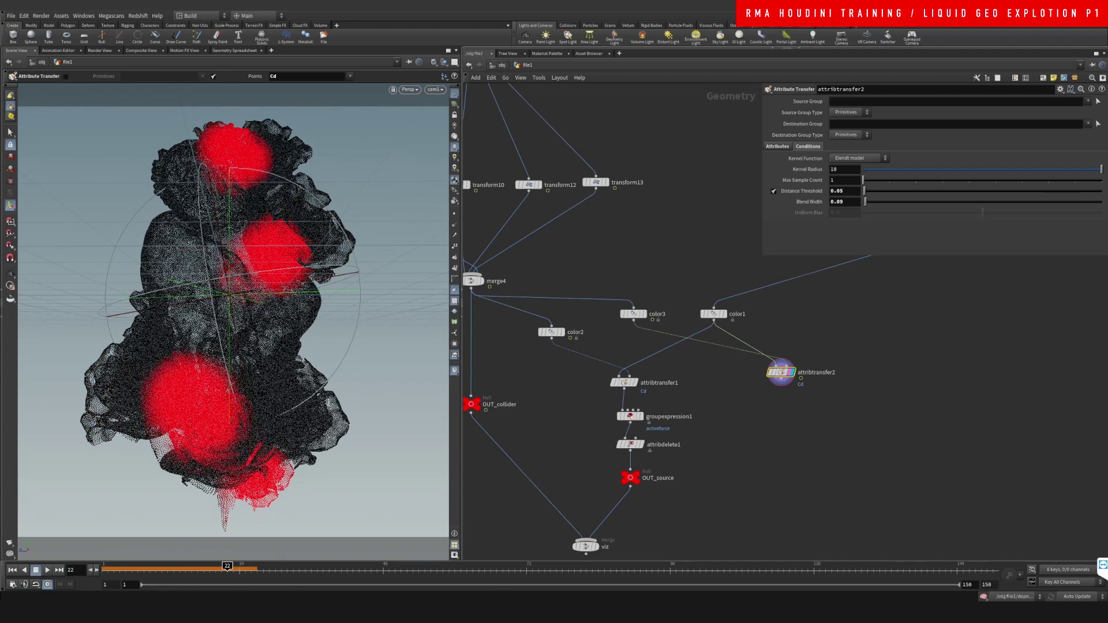
- Switch to the Snipping Tool and capture a rectangular snip of the sculpture in the viewport
key("Print")
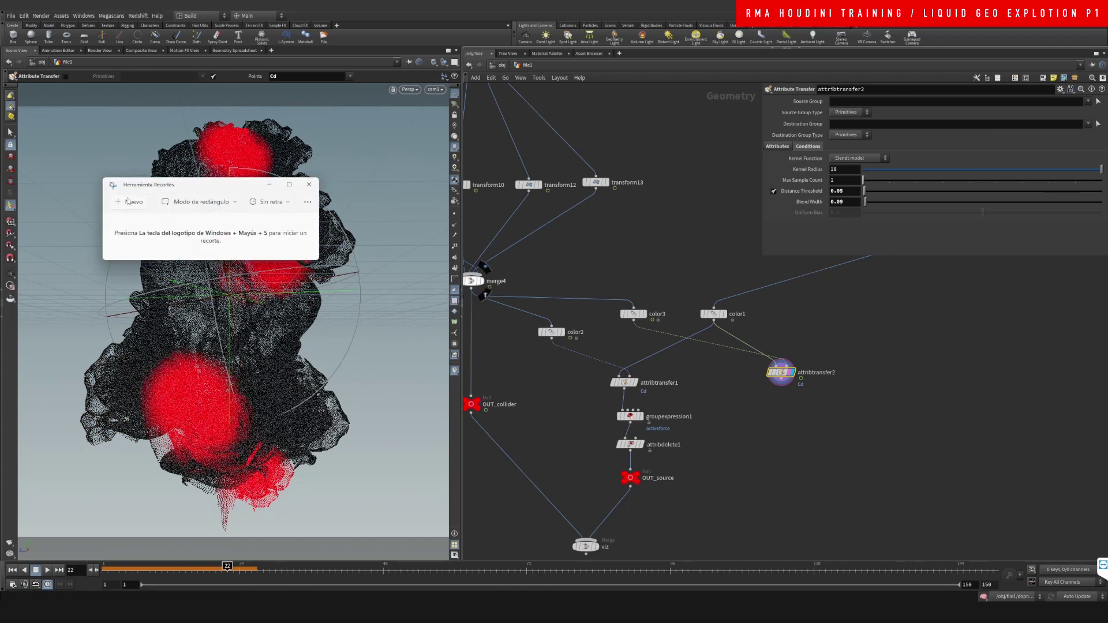
key("ctrl+n")
left_click_drag(30, 109, 464, 542)
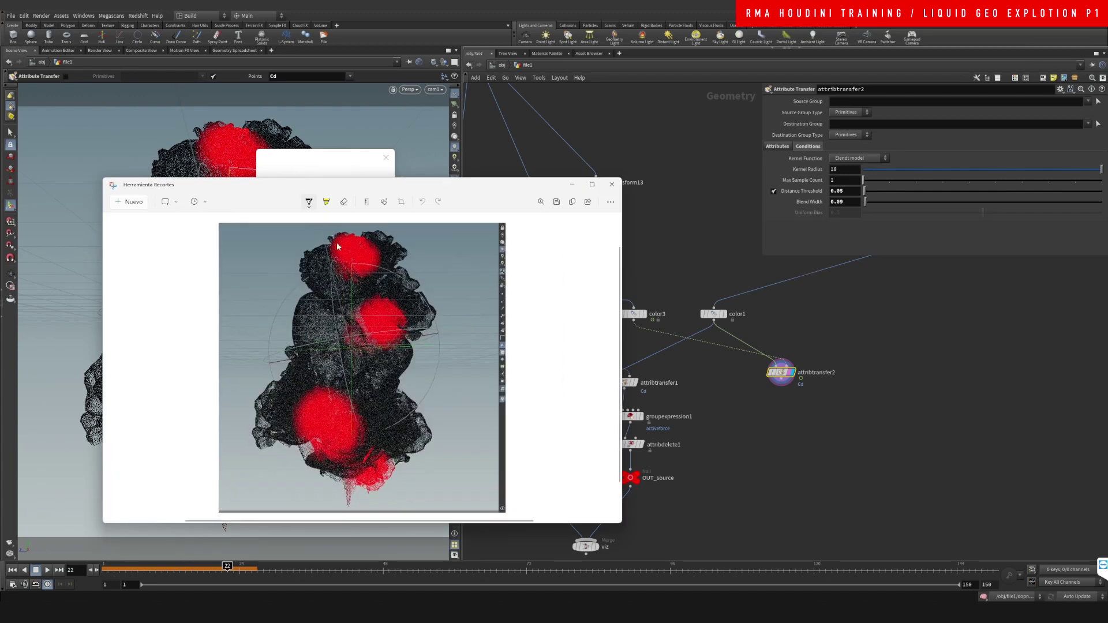
- Sketch a tube labelled "collider" on the snip, circle the red area it touches as "active", and close the Snipping Tool
left_click_drag(460, 279, 452, 250)
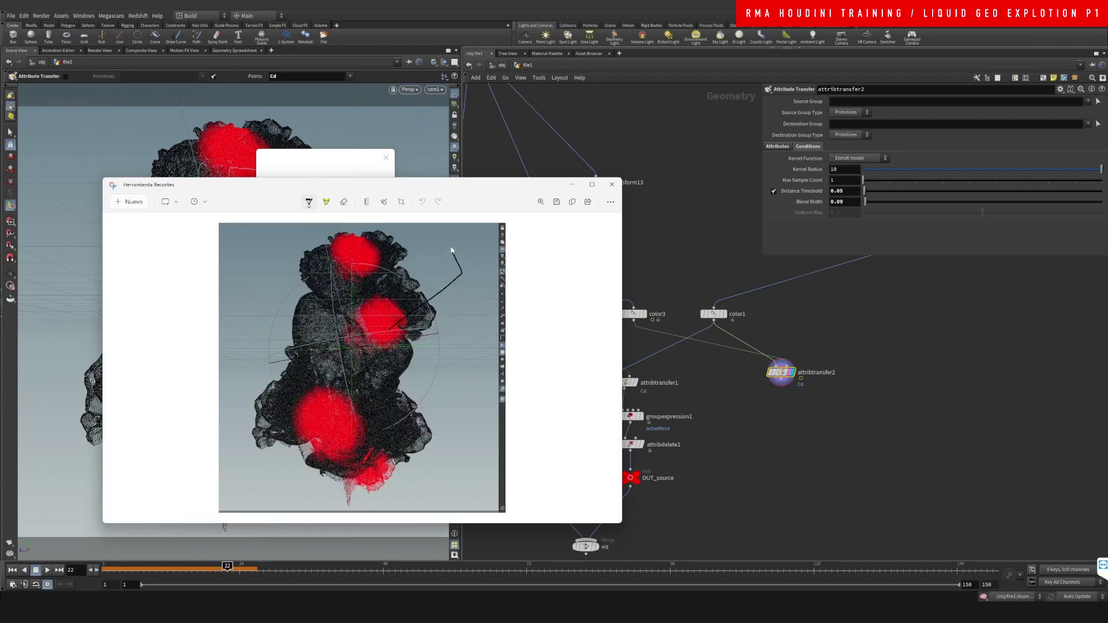
left_click_drag(391, 330, 395, 326)
mouse_move(459, 271)
left_mouse_down()
mouse_move(537, 243)
mouse_move(525, 256)
mouse_move(565, 236)
left_mouse_up()
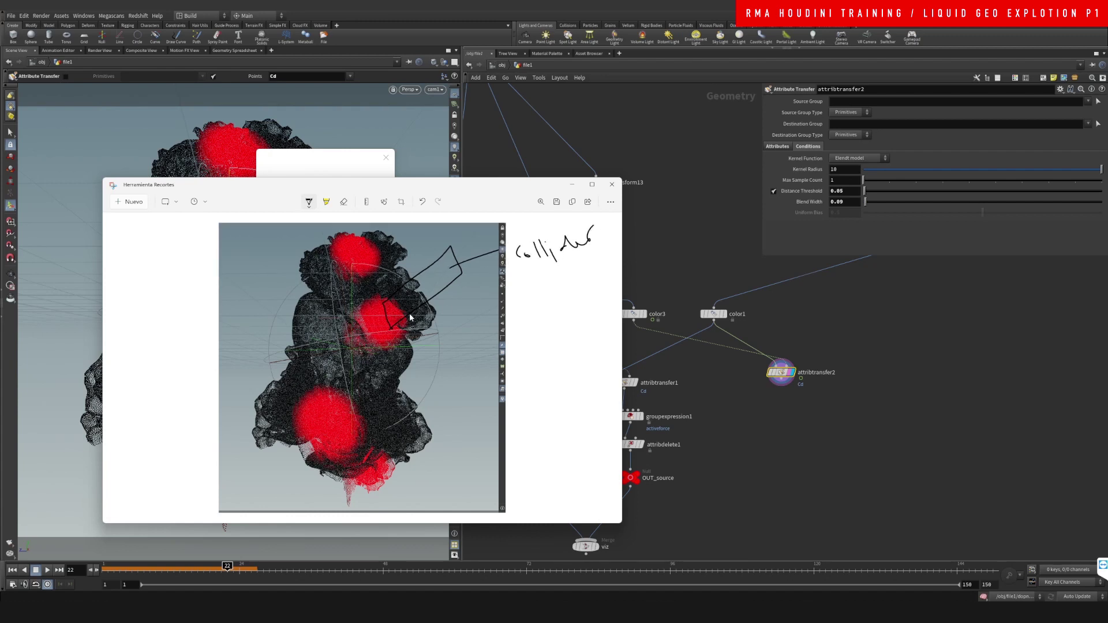
mouse_move(411, 312)
left_mouse_down()
mouse_move(454, 273)
mouse_move(451, 249)
mouse_move(384, 295)
mouse_move(357, 335)
mouse_move(390, 348)
mouse_move(404, 311)
mouse_move(375, 302)
mouse_move(390, 341)
mouse_move(535, 326)
mouse_move(559, 284)
left_mouse_up()
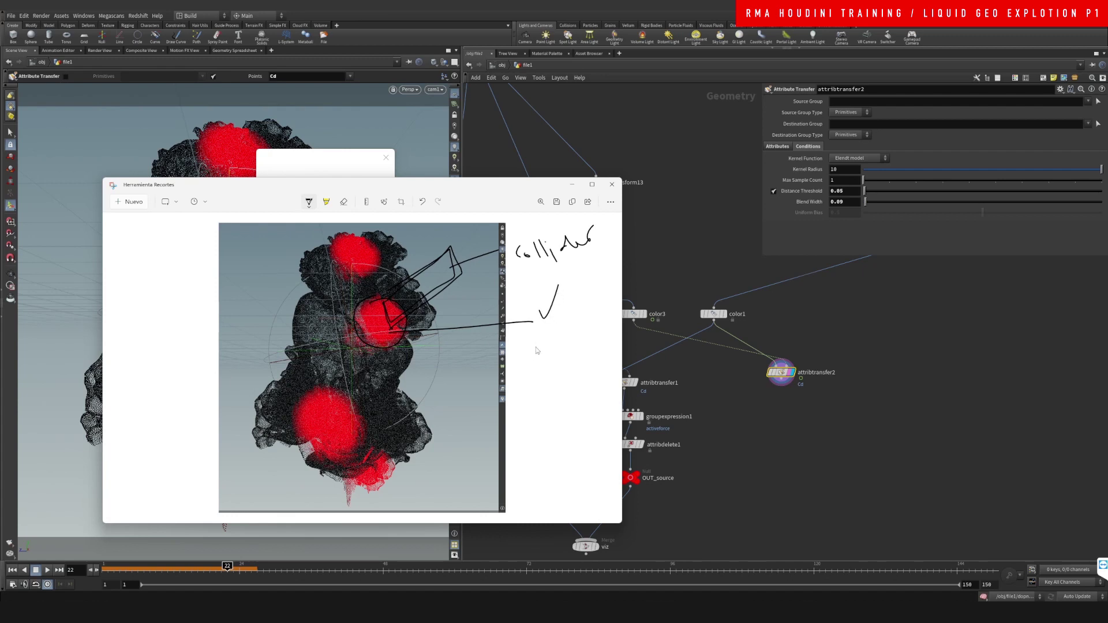
left_click_drag(533, 343, 589, 322)
mouse_move(361, 375)
left_mouse_down()
mouse_move(549, 422)
mouse_move(528, 431)
left_mouse_up()
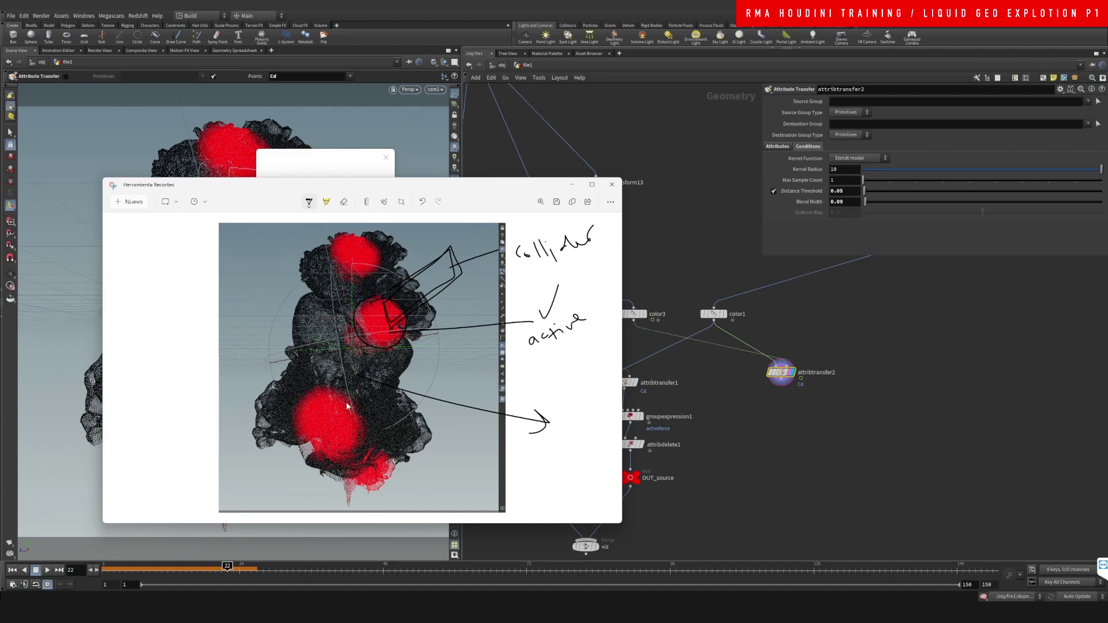
left_click(612, 185)
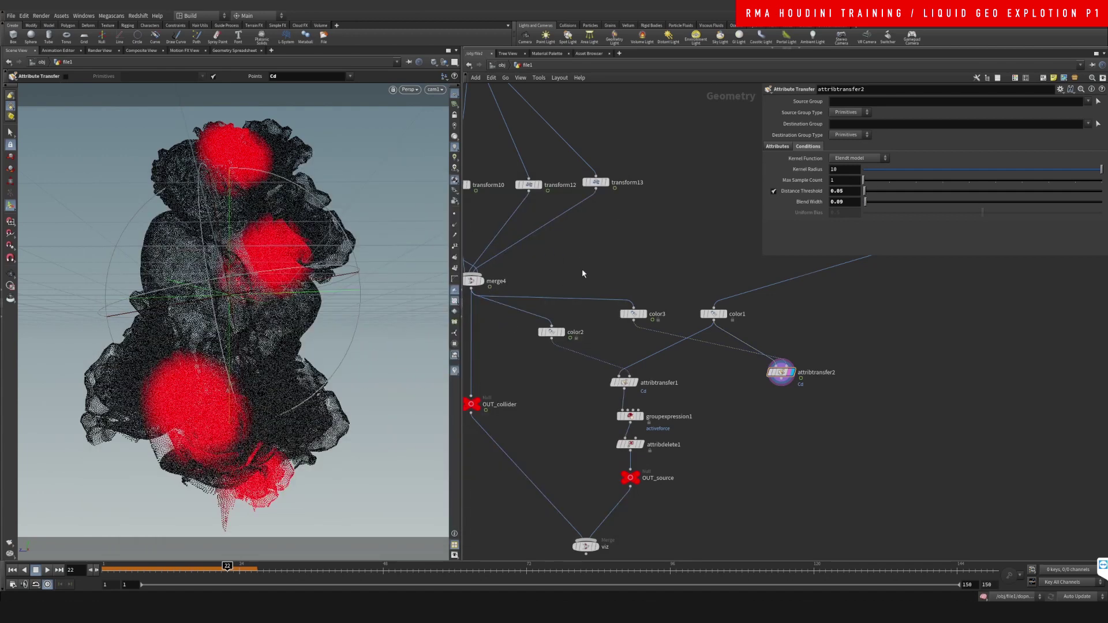
- Display attribtransfer1 and review its transferred attributes and distance conditions
middle_click_drag(638, 277, 631, 258)
middle_click_drag(707, 379, 717, 356)
left_click(634, 341)
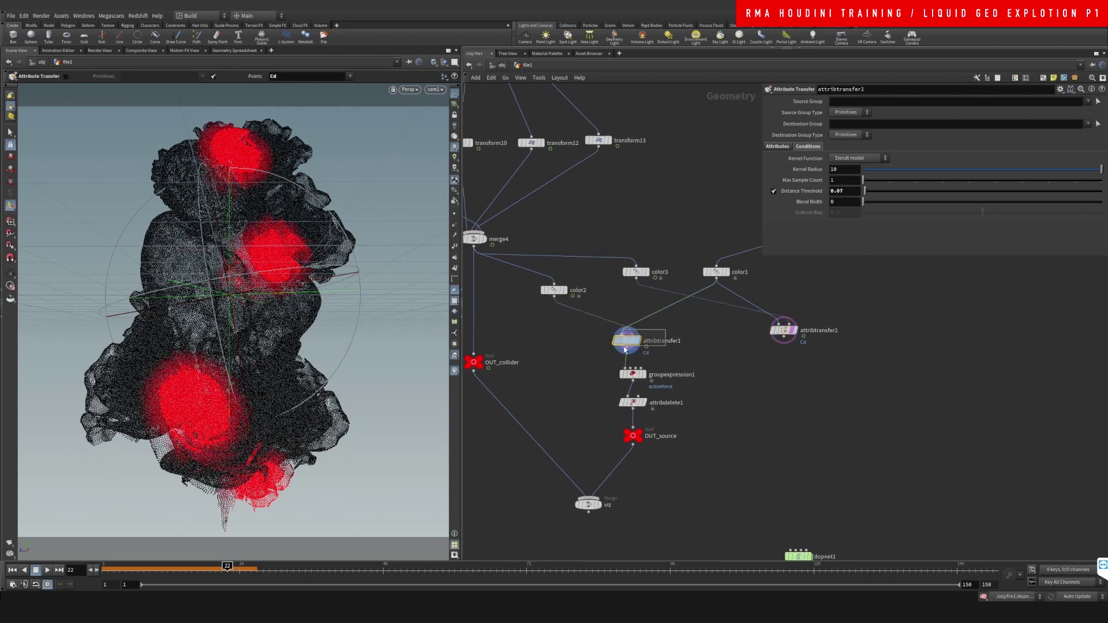
left_click(636, 342)
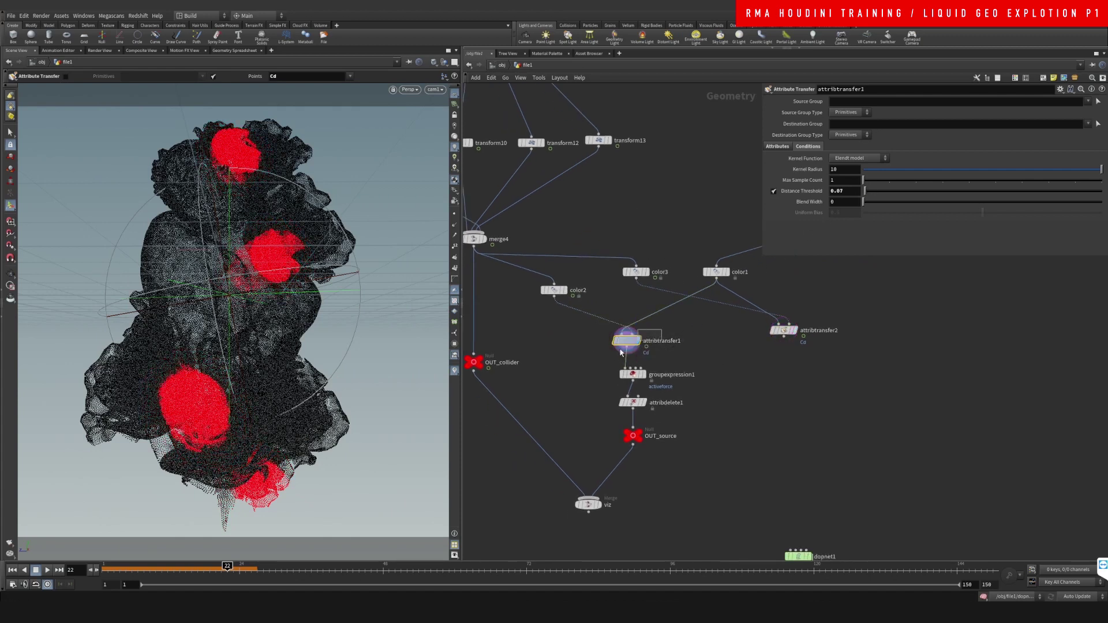
middle_click_drag(705, 373, 693, 339)
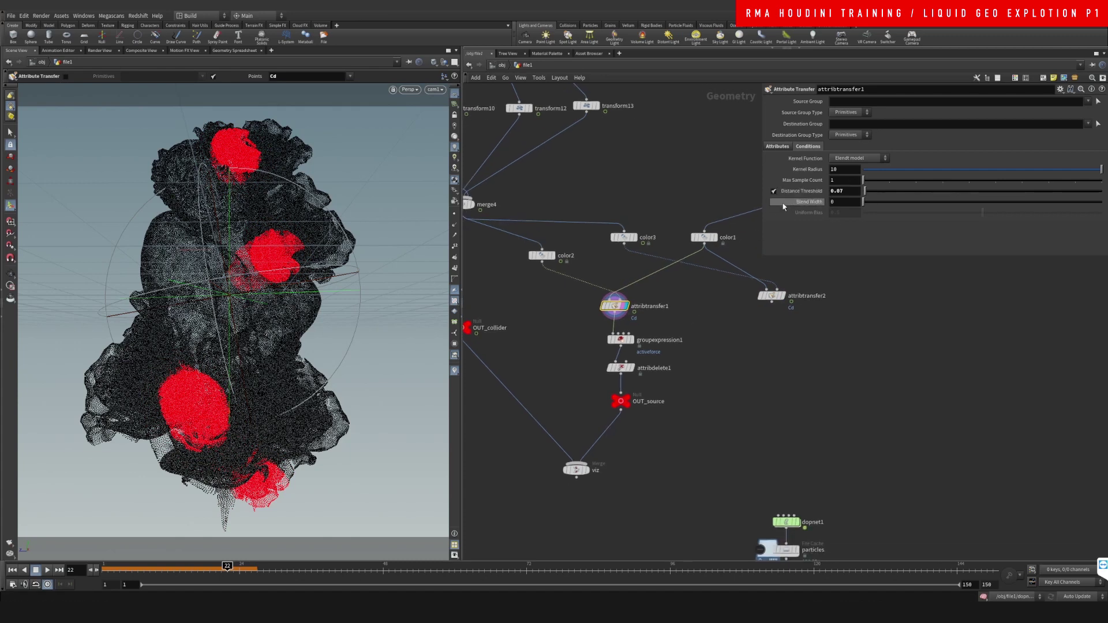
left_click(778, 146)
left_click(808, 147)
- Display groupexpression1 and examine its group name and VEXpression
middle_click_drag(653, 381, 647, 346)
left_click(615, 308)
left_click(627, 308)
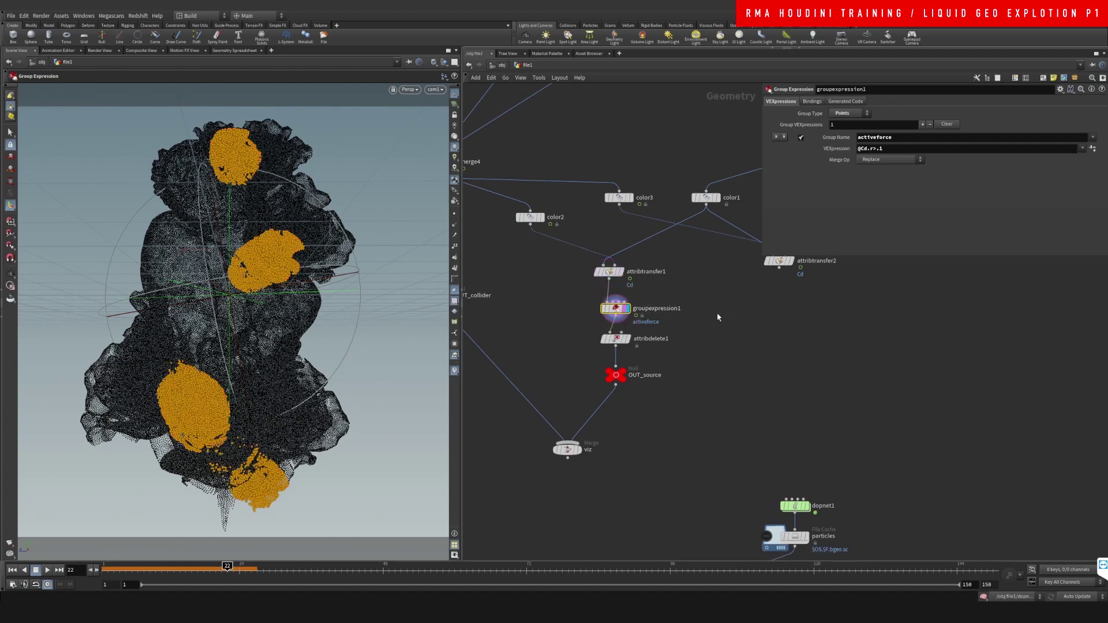
middle_click_drag(723, 316, 718, 315)
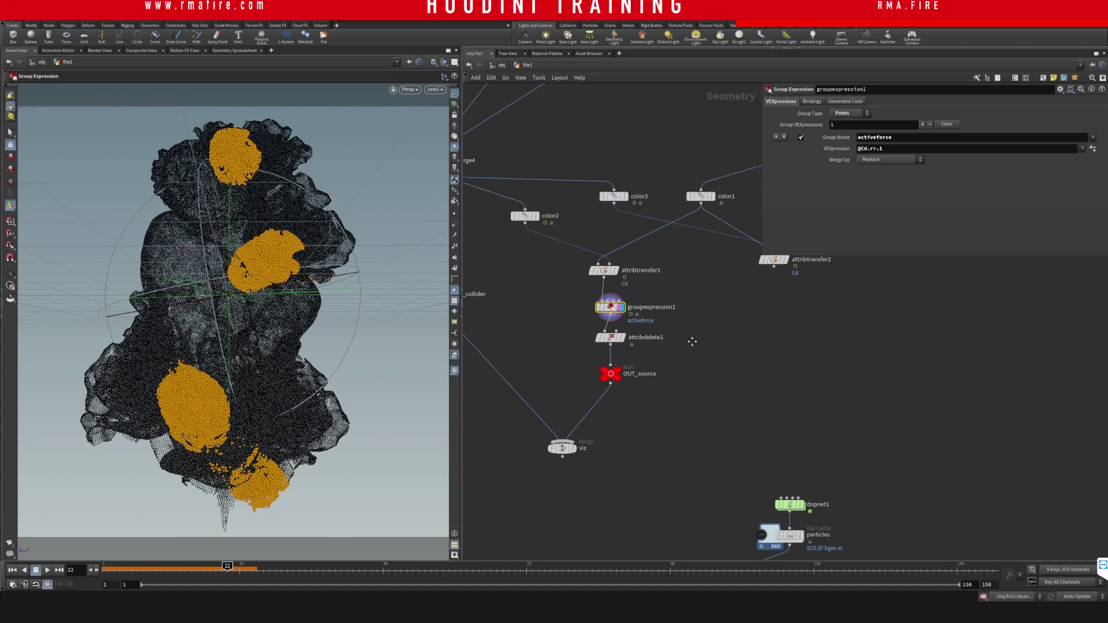
- Add a Group Expression node beside groupexpression1, wire attribtransfer1 into it, and display it
middle_click_drag(716, 320, 691, 312)
key("Tab")
type("groupex")
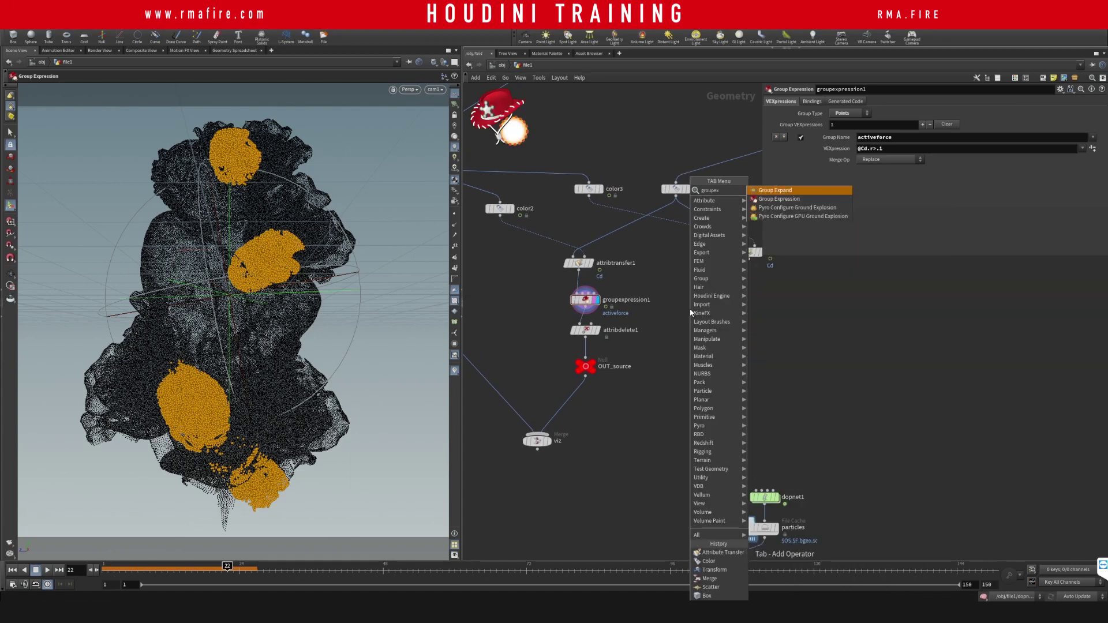
key("Down")
key("Return")
left_click(691, 311)
left_click_drag(579, 269, 704, 295)
left_click(701, 309)
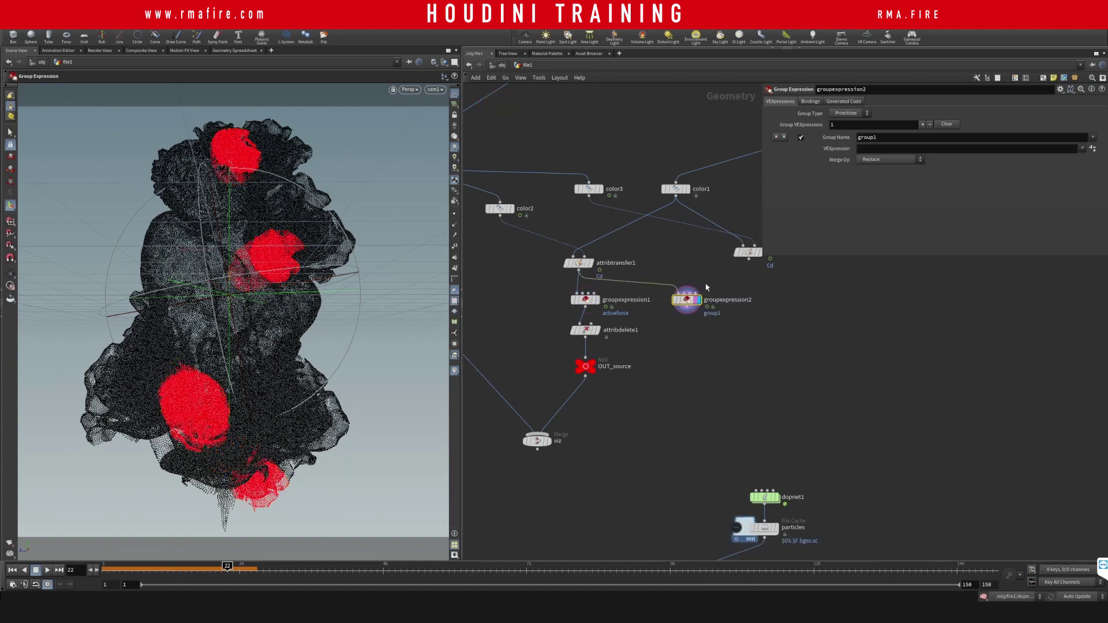
- Set groupexpression2's Group Type to Points and name its group "sade"
left_click(864, 113)
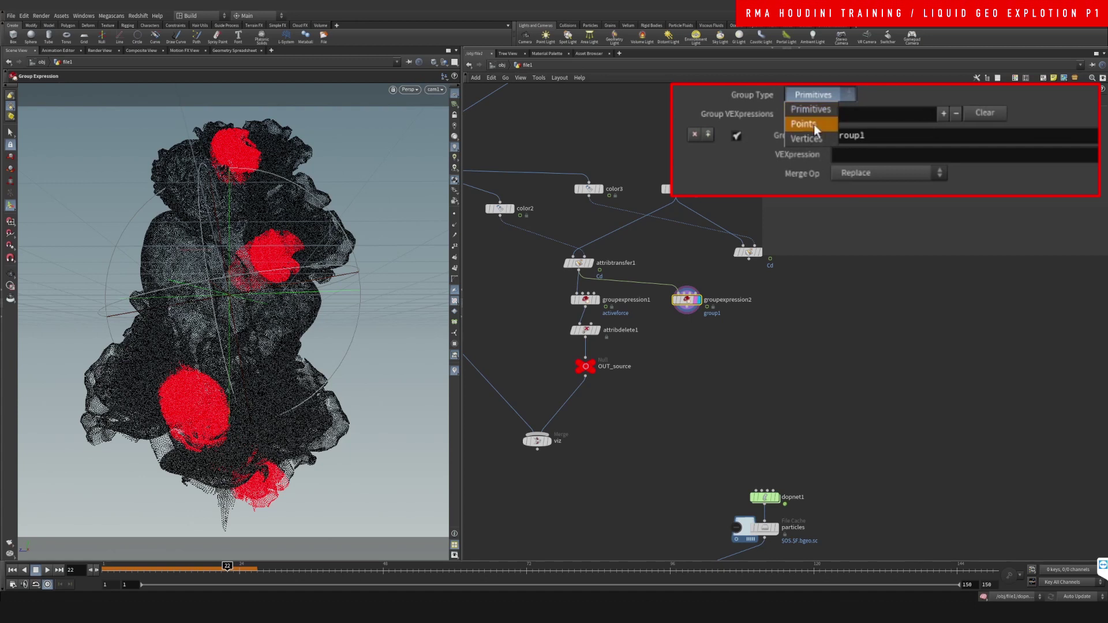
left_click(847, 130)
double_click(892, 136)
type("sade")
key("Return")
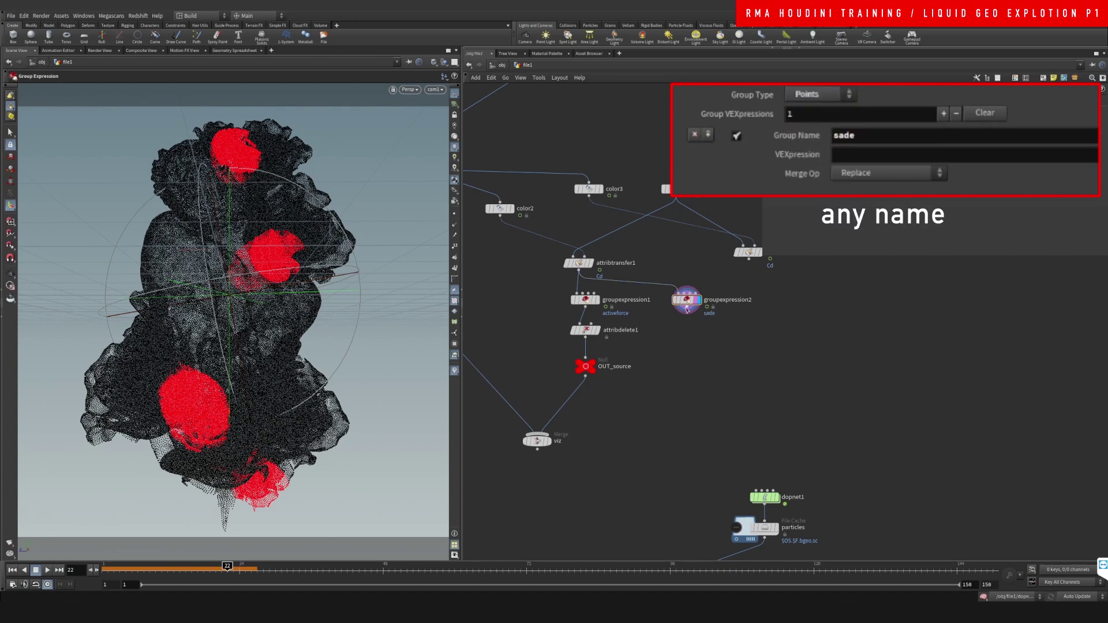
left_click(853, 157)
type("@")
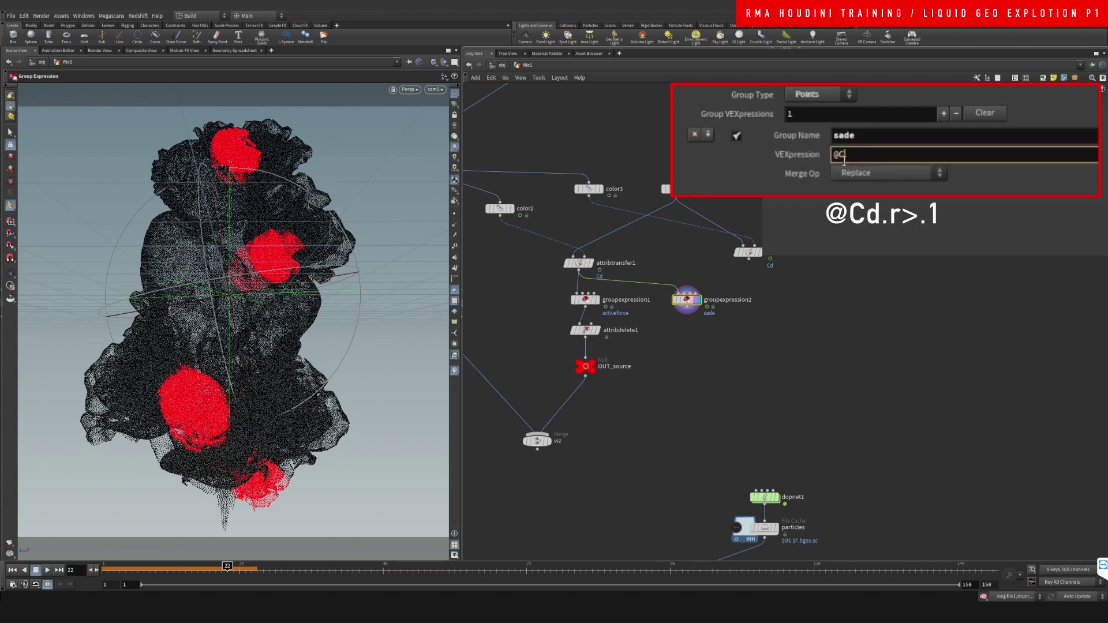
type("C")
left_click(586, 300)
left_click(686, 300)
left_click(850, 160)
type("d.r>.1")
key("Return")
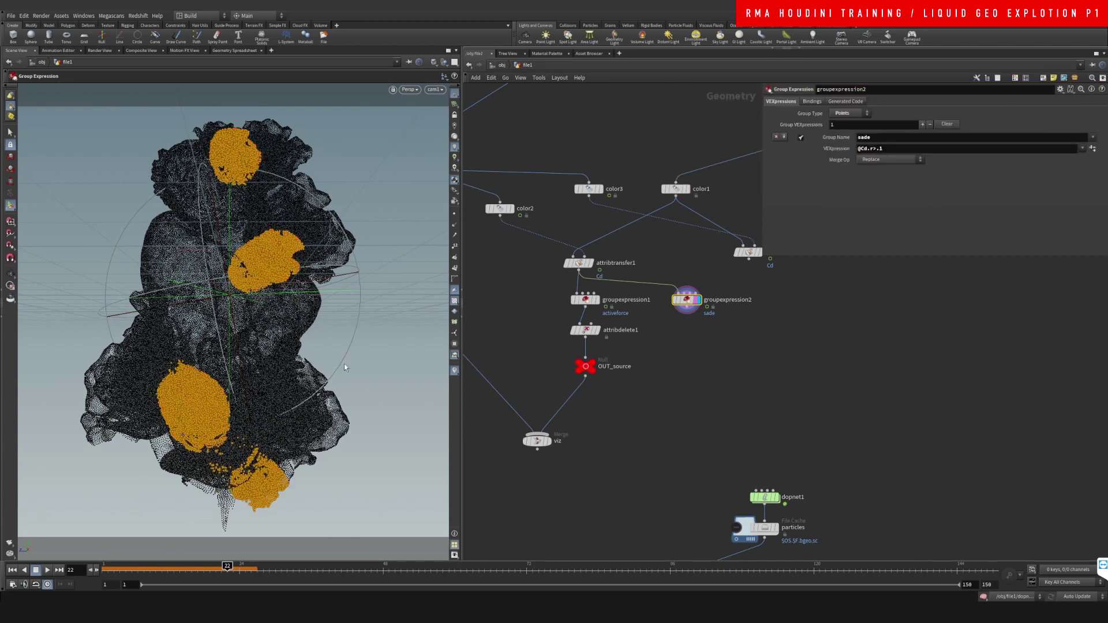
- Add a Delete node below groupexpression2, wire groupexpression1 into it, and display it
middle_click_drag(681, 341, 673, 338)
key("Tab")
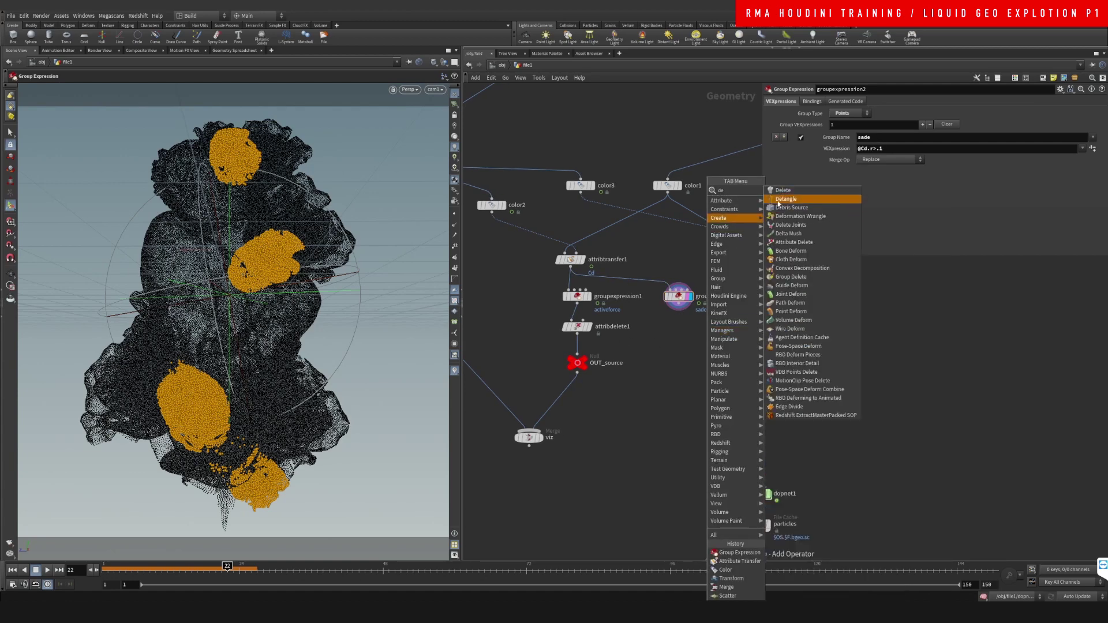
left_click(808, 208)
left_click(686, 345)
left_click(577, 302)
left_click(684, 338)
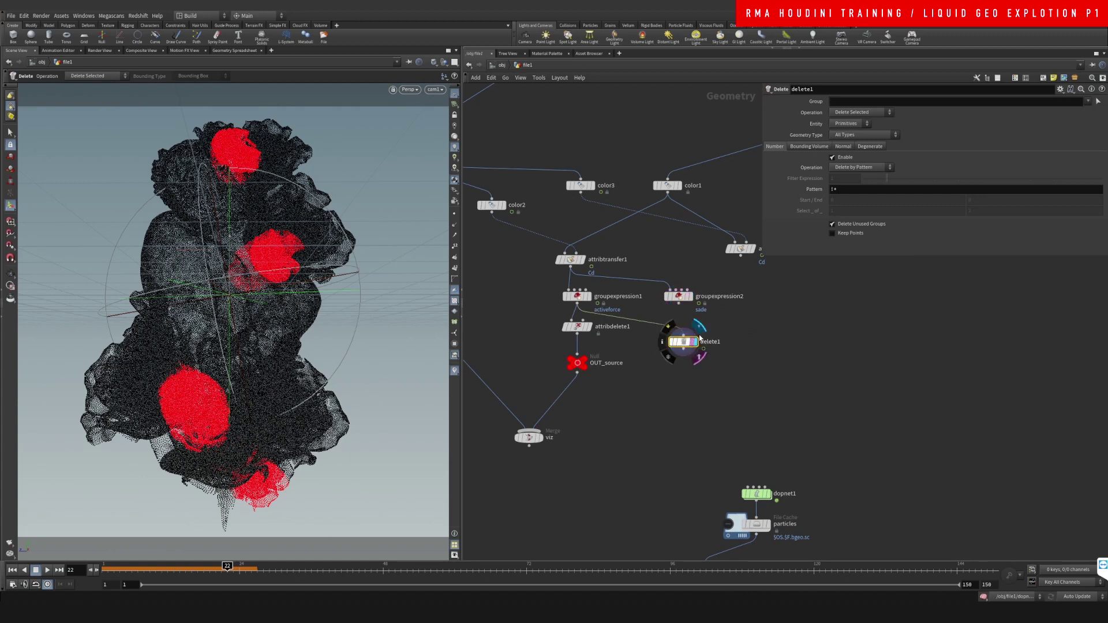
- Set delete1's Entity to Points and its Group to activeforce
left_click(848, 124)
left_click(847, 134)
left_click(1089, 101)
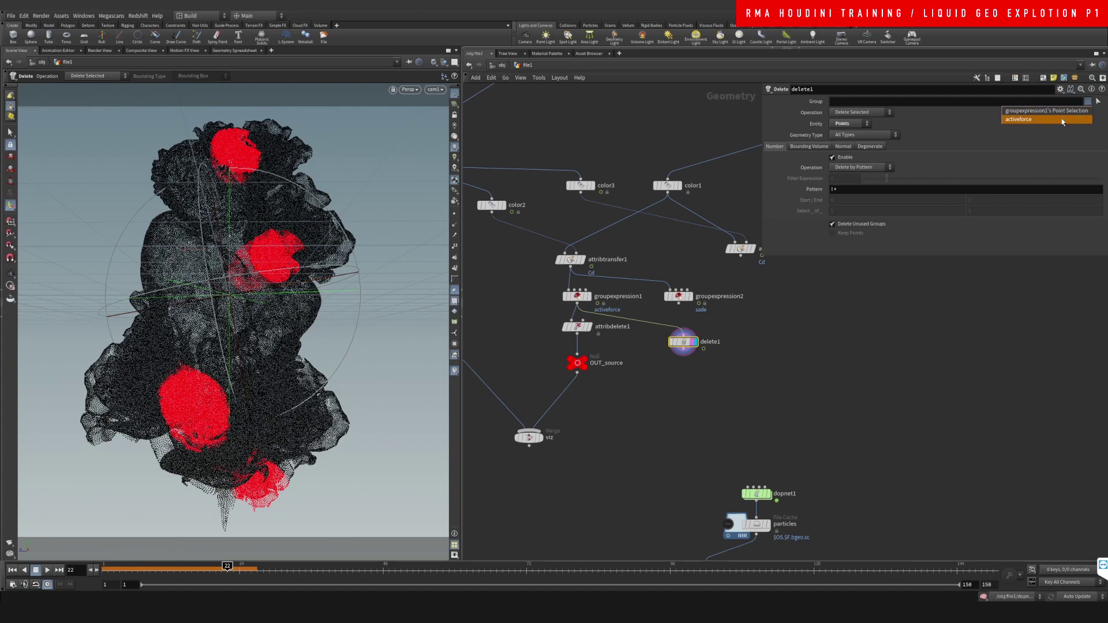
left_click(1039, 119)
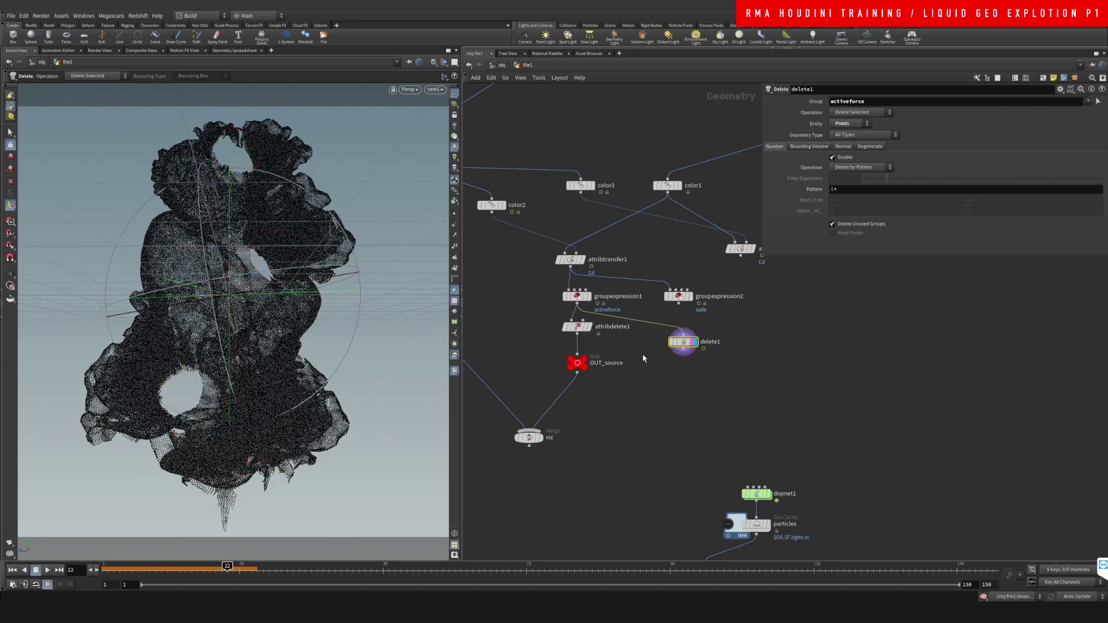
- Return the timeline to frame 1 and delete the groupexpression2 and delete1 test nodes
mouse_move(228, 567)
left_mouse_down()
mouse_move(317, 560)
mouse_move(105, 565)
left_mouse_up()
middle_click_drag(674, 266, 693, 245)
key("Delete")
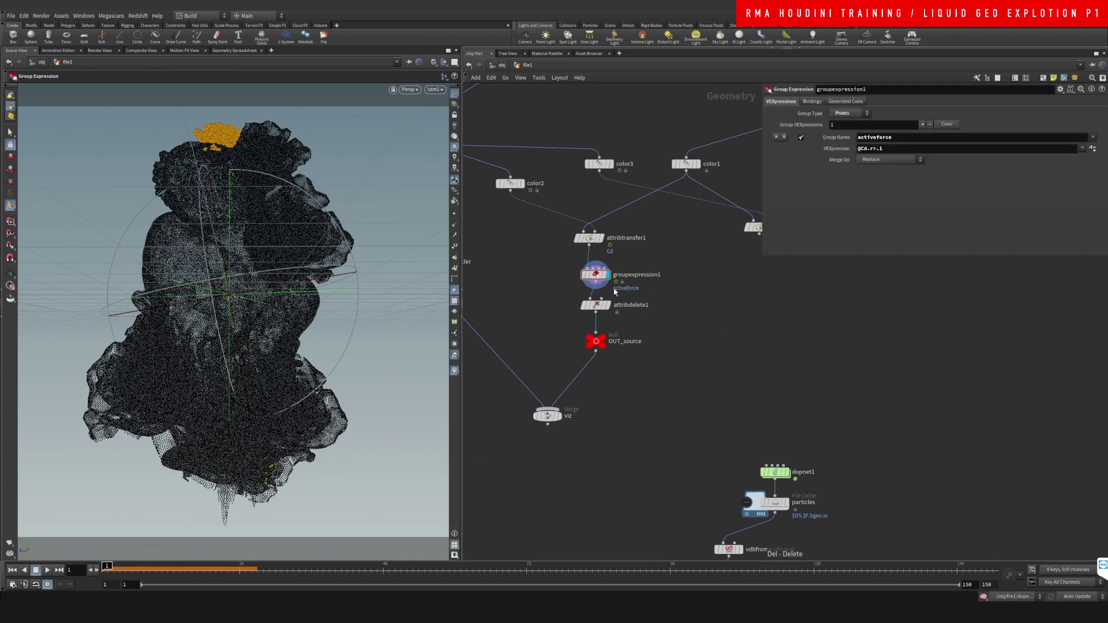
- Examine the point attributes that attribdelete1 removes, and display the OUT_source node
left_click(596, 305)
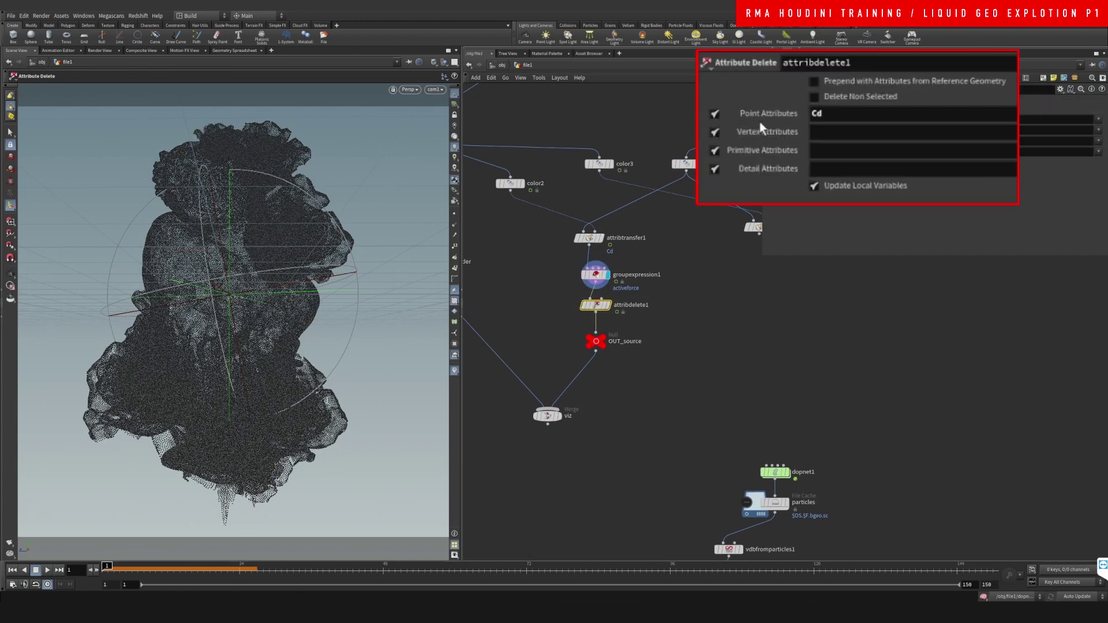
mouse_move(605, 348)
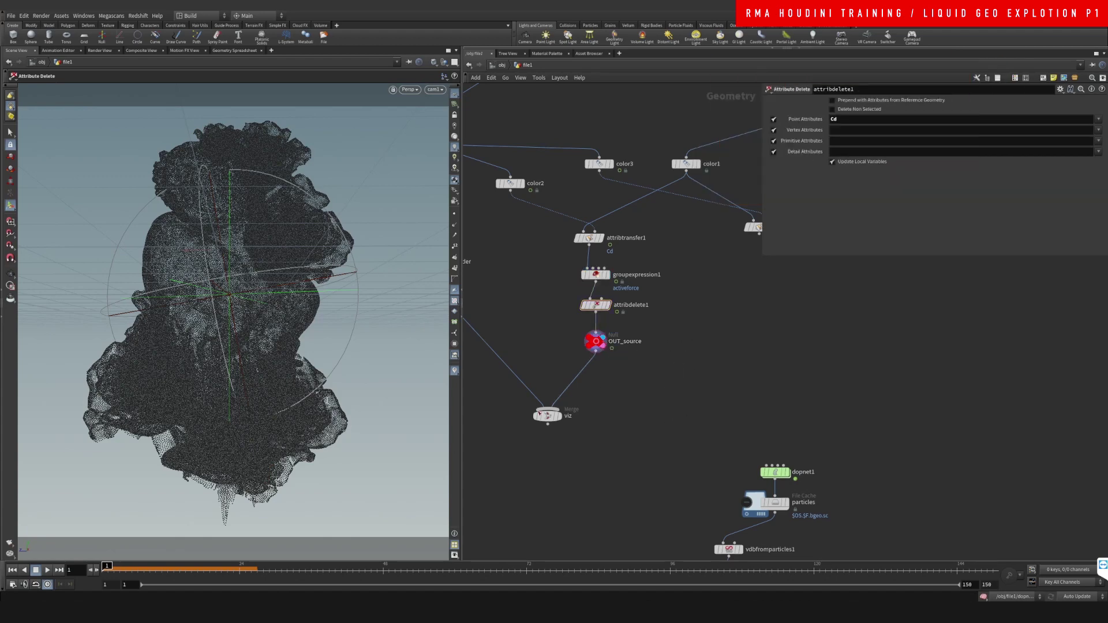
mouse_move(108, 566)
left_mouse_down()
mouse_move(257, 566)
mouse_move(107, 566)
left_mouse_up()
scroll(628, 382, "down", 3)
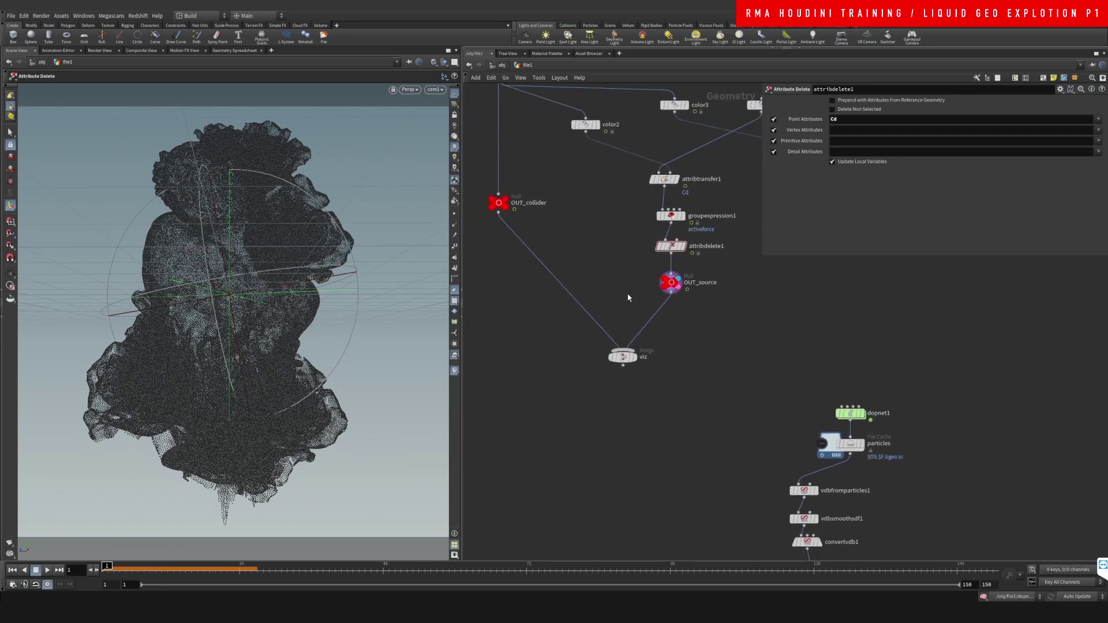
- Display the viz merge node and move it and OUT_collider further down the network
left_click(618, 353)
left_click_drag(617, 355, 598, 387)
middle_click_drag(549, 250, 564, 279)
left_click_drag(524, 254, 526, 329)
left_click_drag(564, 276, 485, 365)
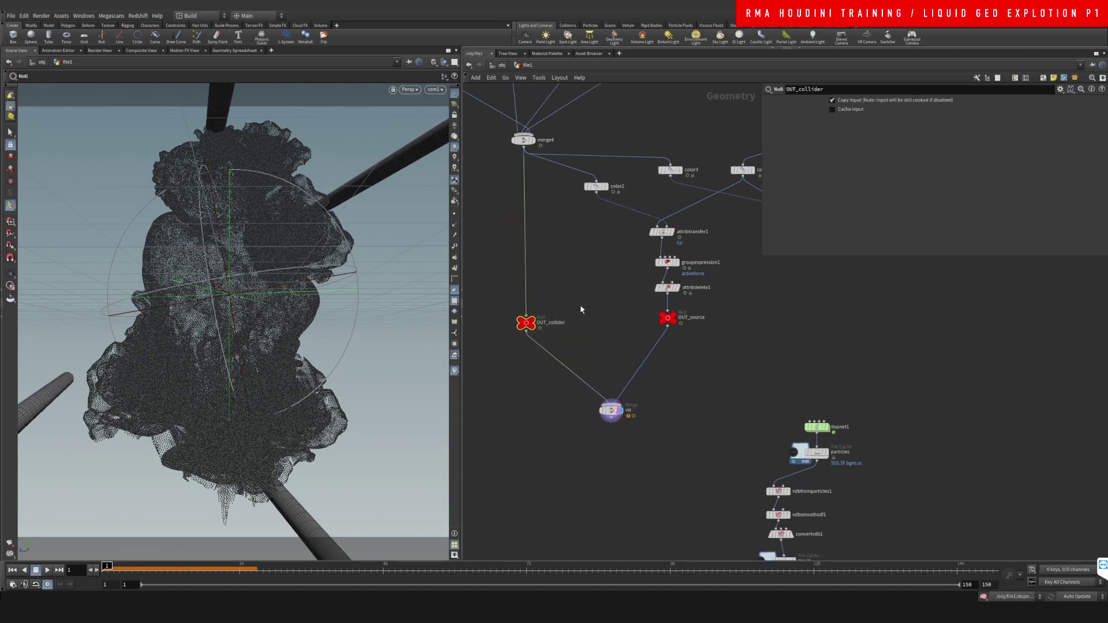
- Add a Null node between the OUT_collider and OUT_source branches, then try wiring merge4 into it and undo that connection
key("Tab")
type("null")
key("Return")
left_click(577, 286)
left_click_drag(554, 254, 601, 322)
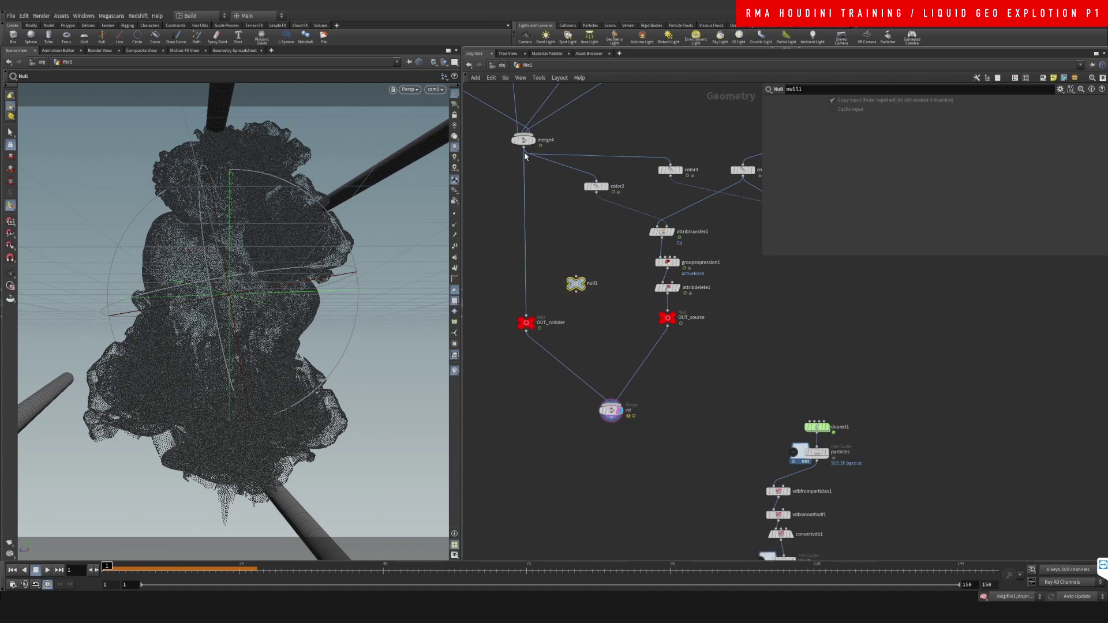
left_click_drag(525, 149, 575, 264)
key("ctrl+z")
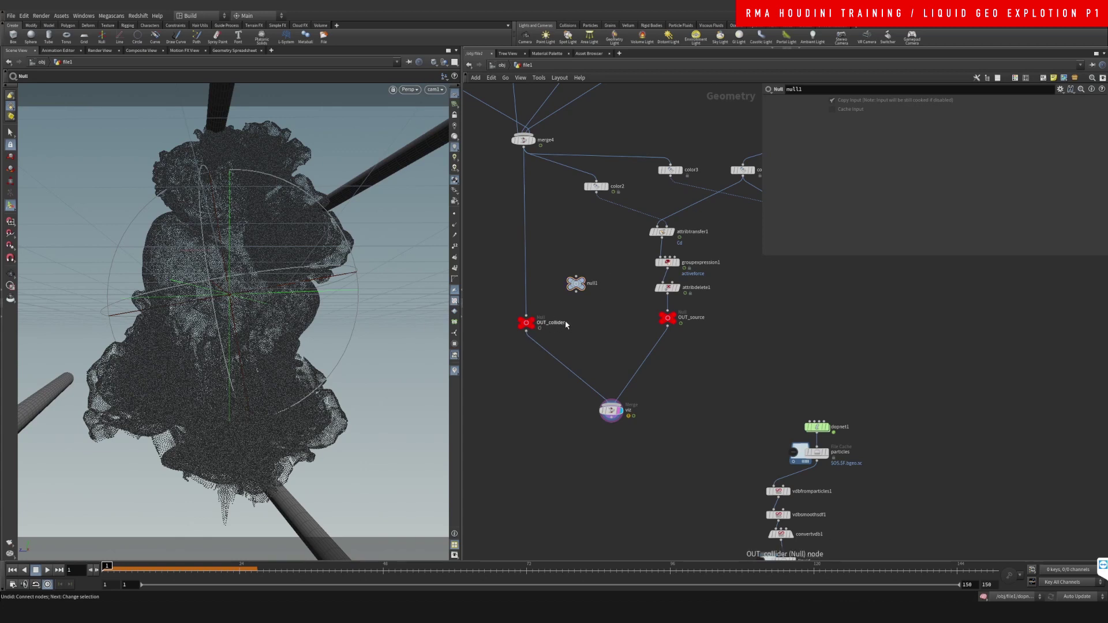
- Move OUT_source lower below attribdelete1, and display OUT_source and OUT_collider in turn
left_click_drag(691, 322, 691, 341)
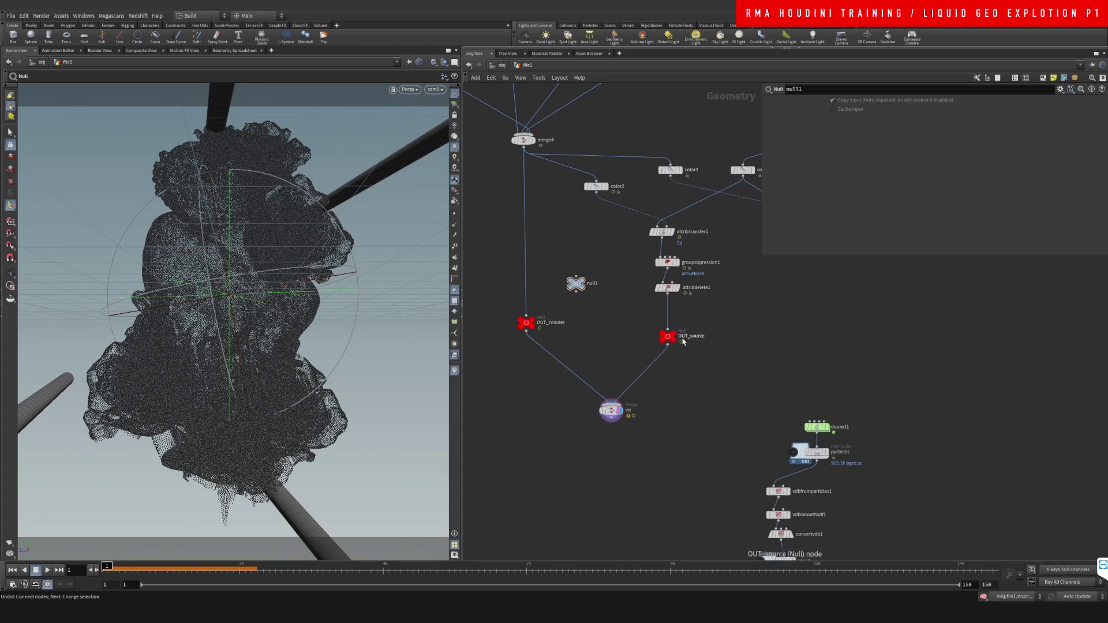
left_click(674, 337)
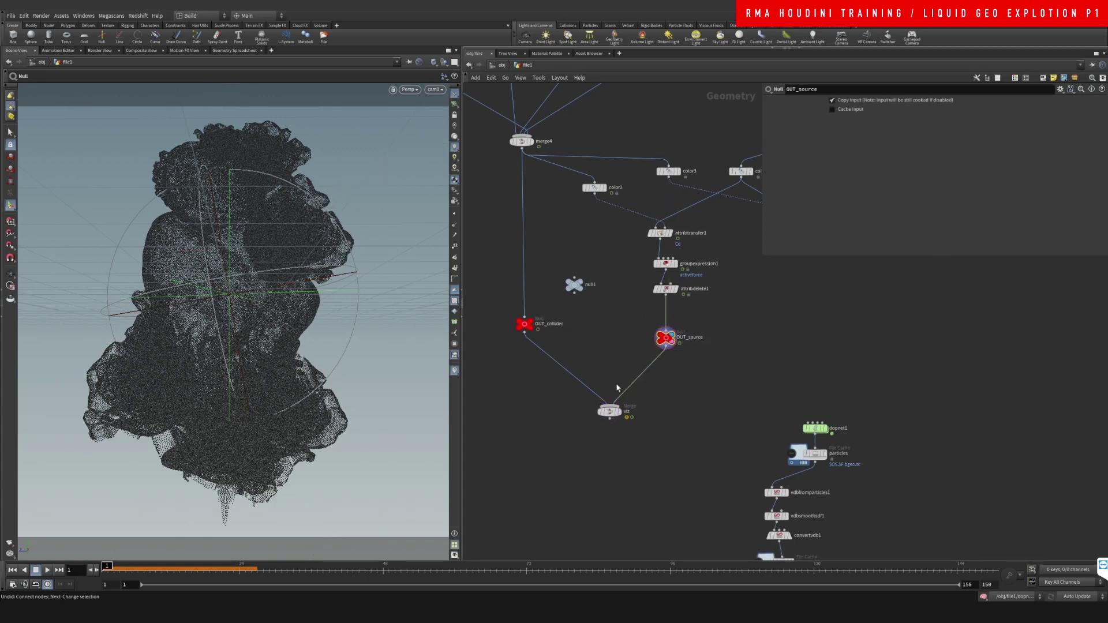
left_click(532, 324)
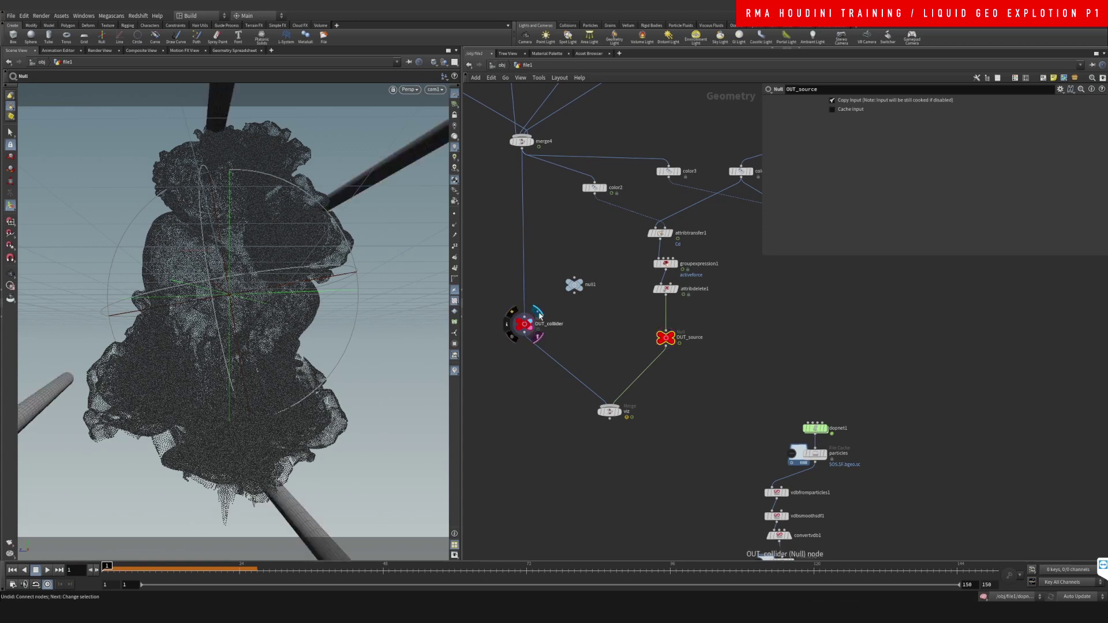
scroll(576, 325, "down", 2)
- Show the node color palette, align OUT_collider under merge4, and color OUT_source yellow and then red
key("c")
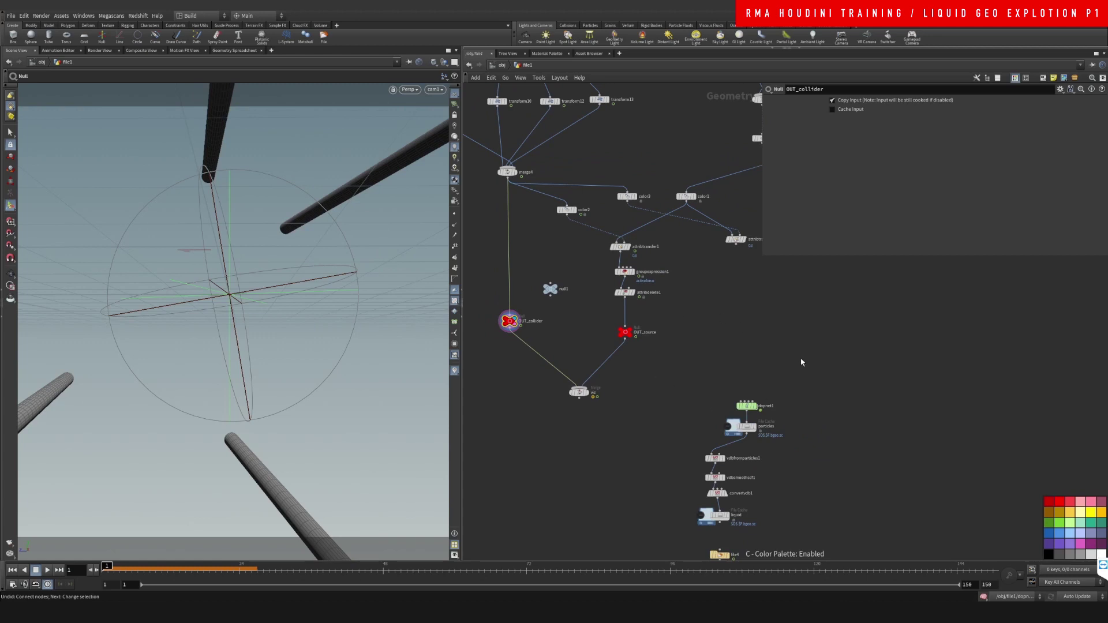
left_click_drag(509, 321, 508, 332)
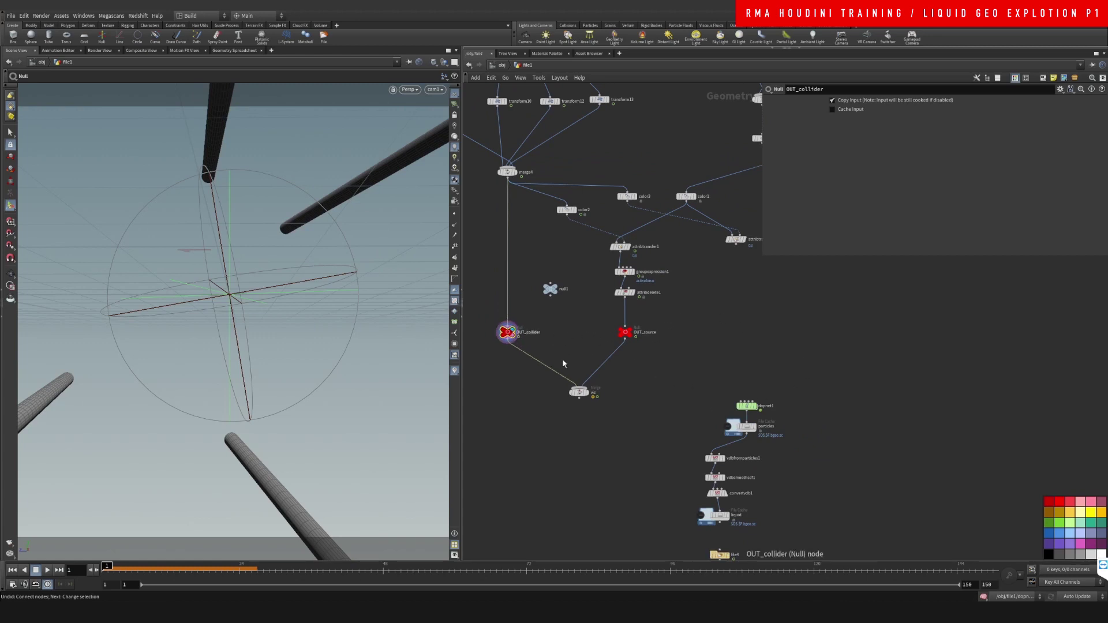
left_click_drag(707, 353, 581, 322)
left_click(1071, 512)
left_click(659, 406)
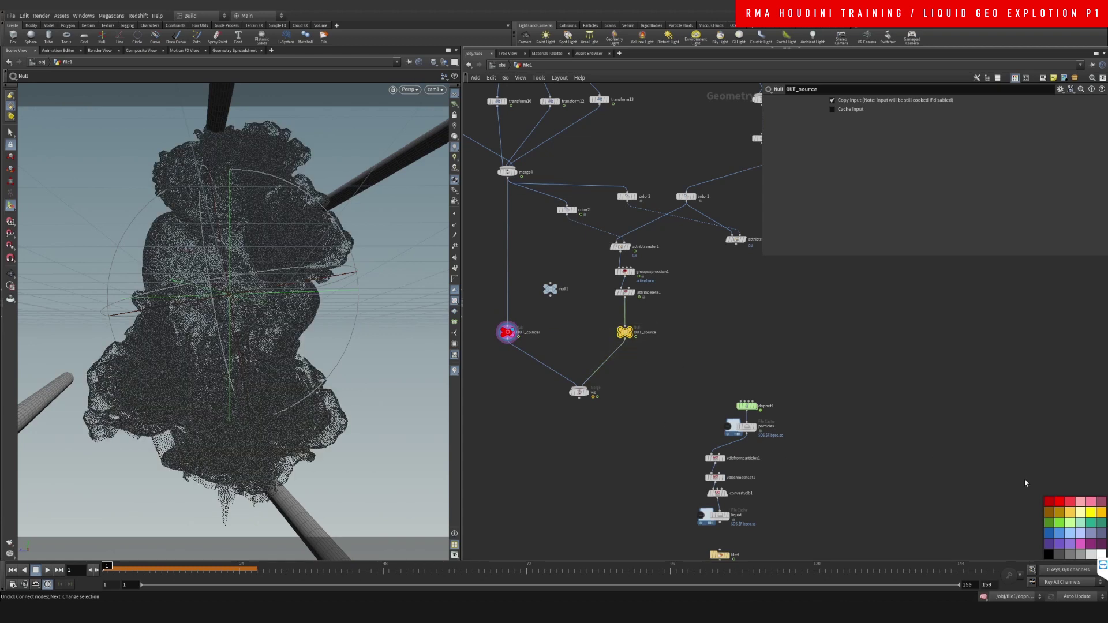
left_click(1060, 501)
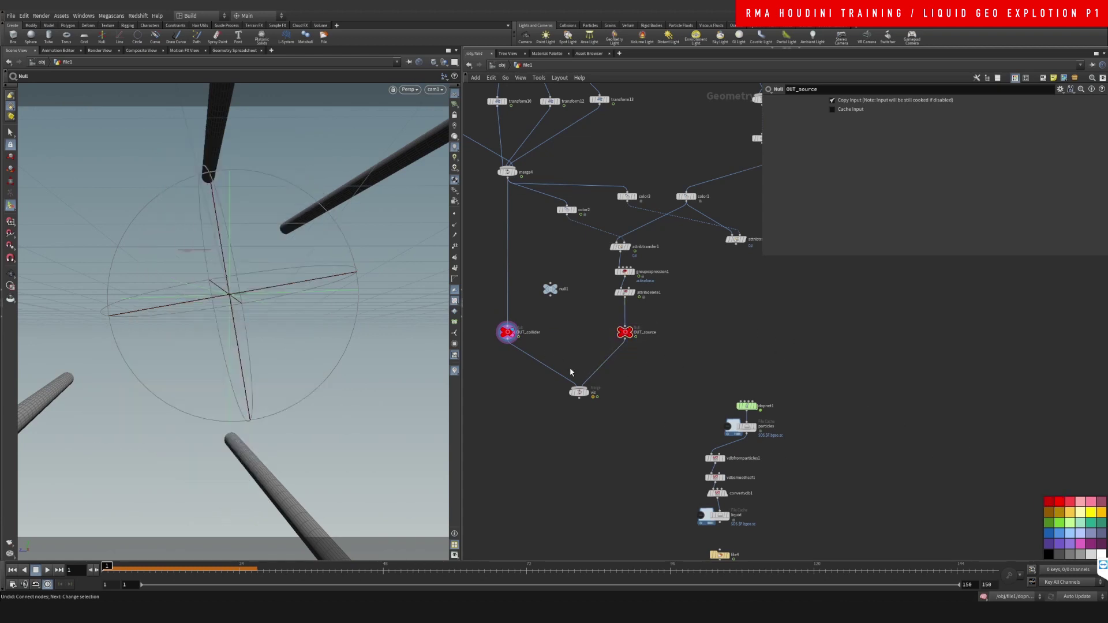
- Delete the unused color3 node and the second attribute transfer node from the network
left_click_drag(598, 327, 684, 350)
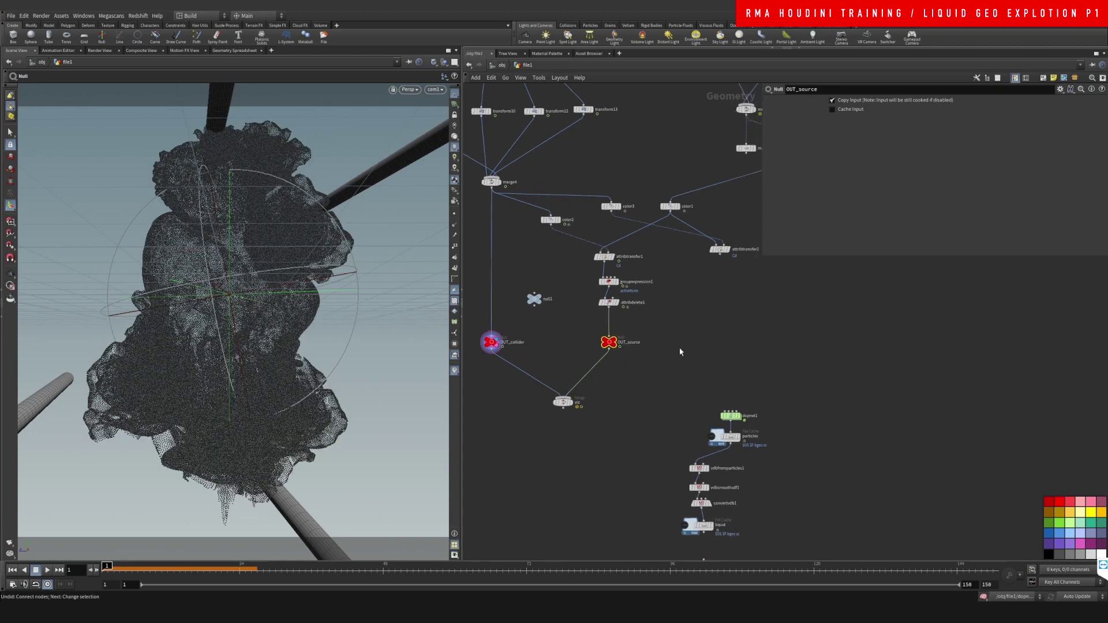
scroll(676, 351, "down", 3)
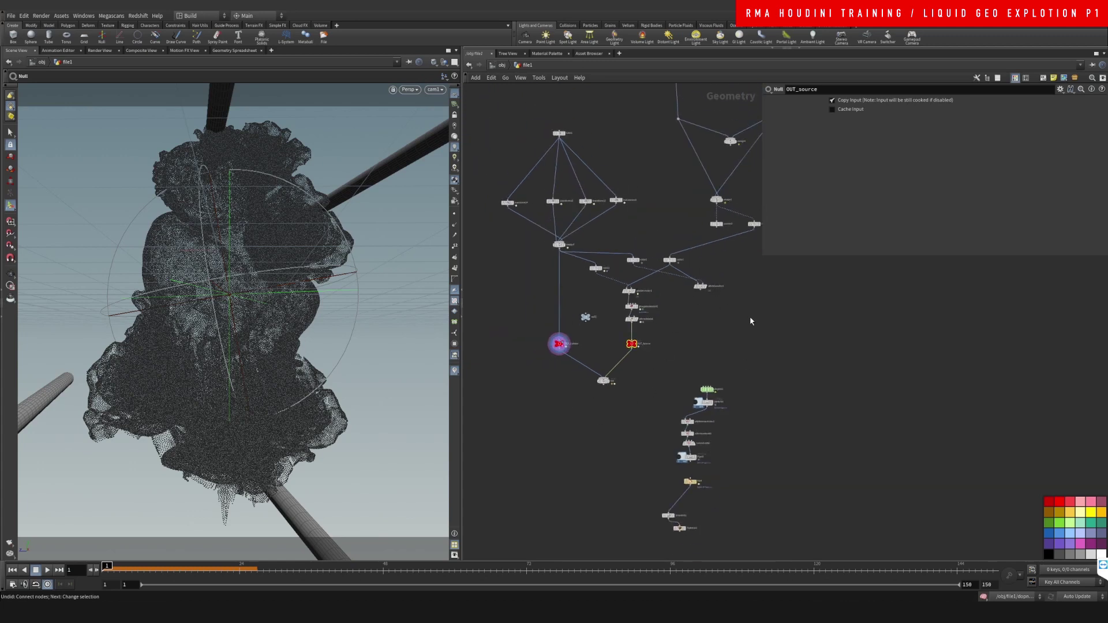
middle_click_drag(750, 318, 676, 337)
left_click_drag(596, 266, 676, 296)
left_click(671, 292)
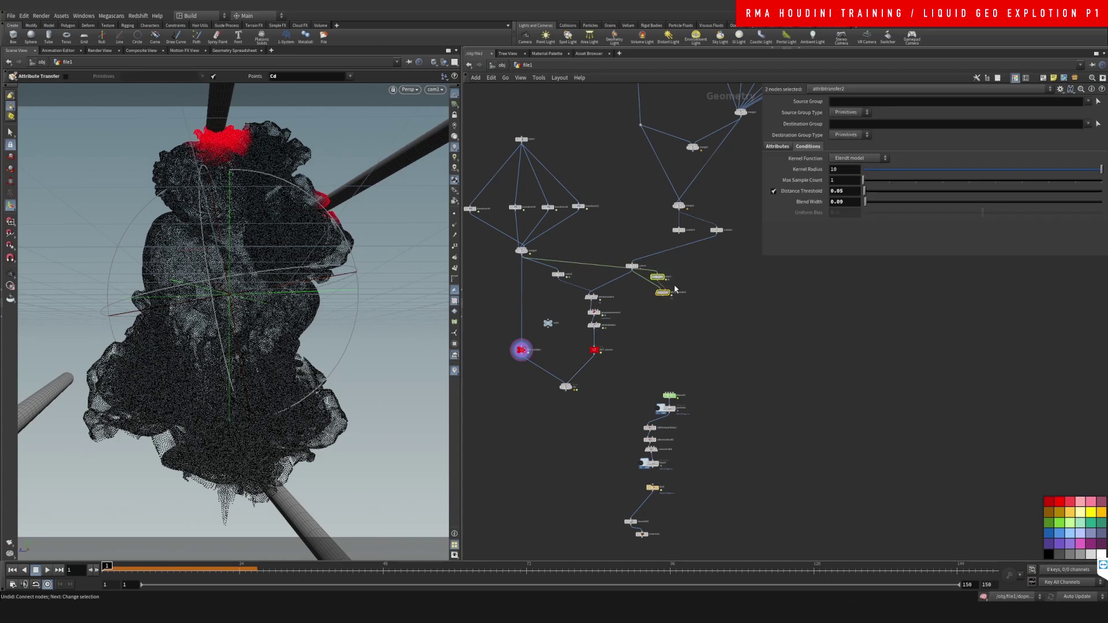
key("Delete")
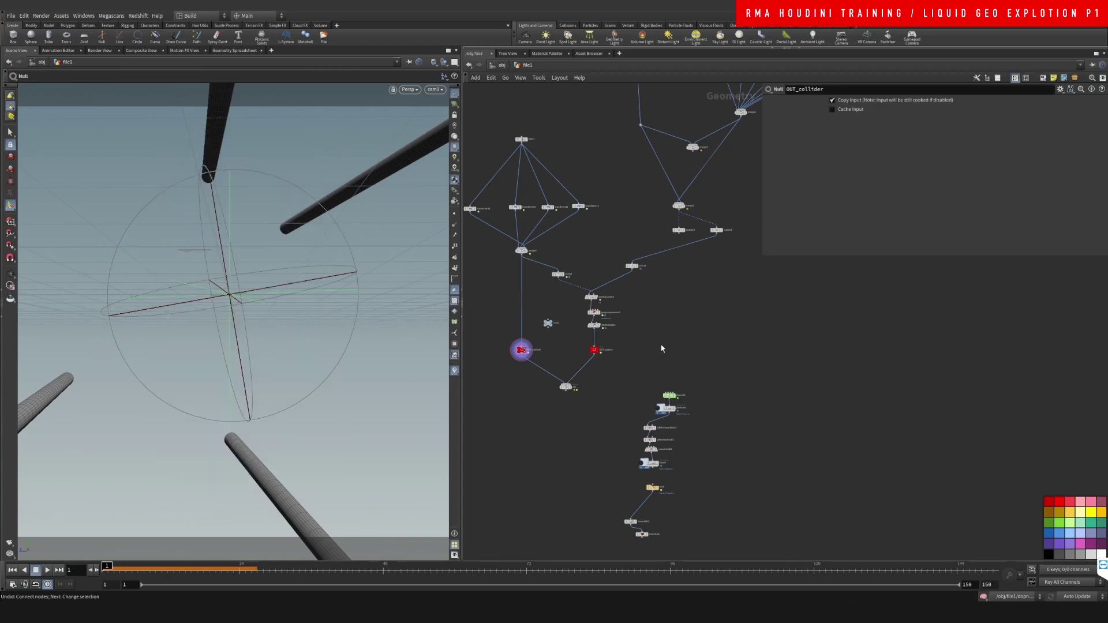
middle_click_drag(685, 361, 656, 351)
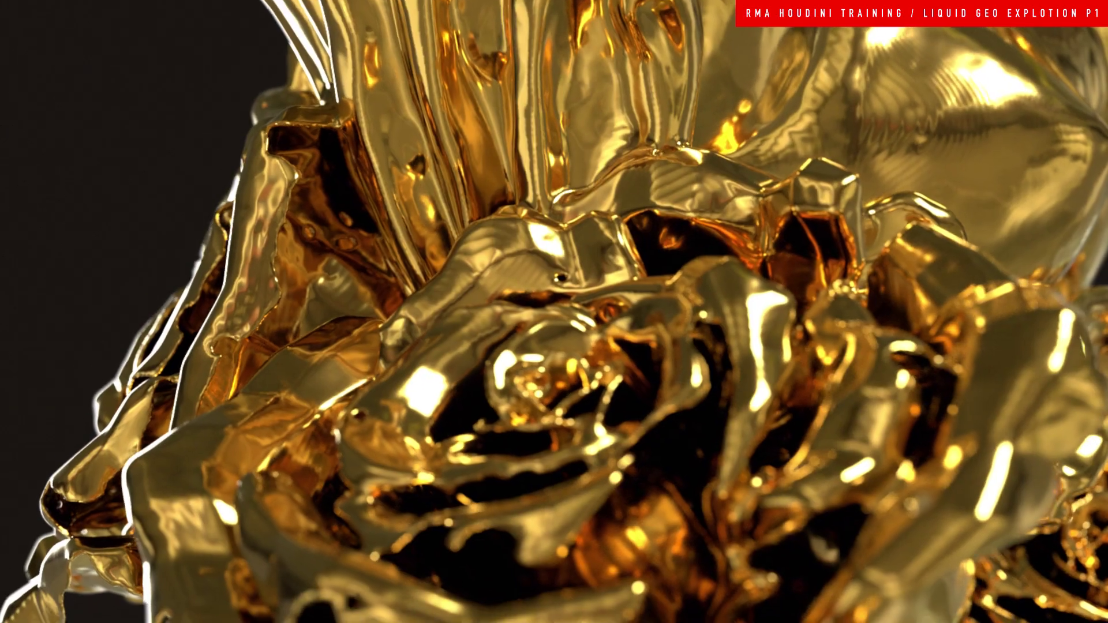